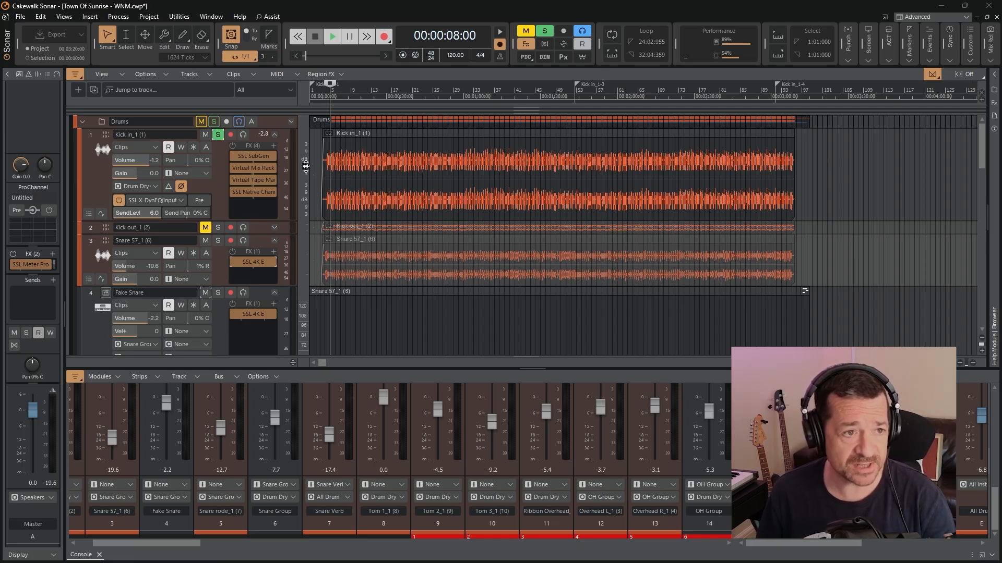
# Look over the drum tracks, open the SSL SubGen plugin on the Kick in track to review its bands, and close it
pyautogui.scroll(-5, 387, 282)
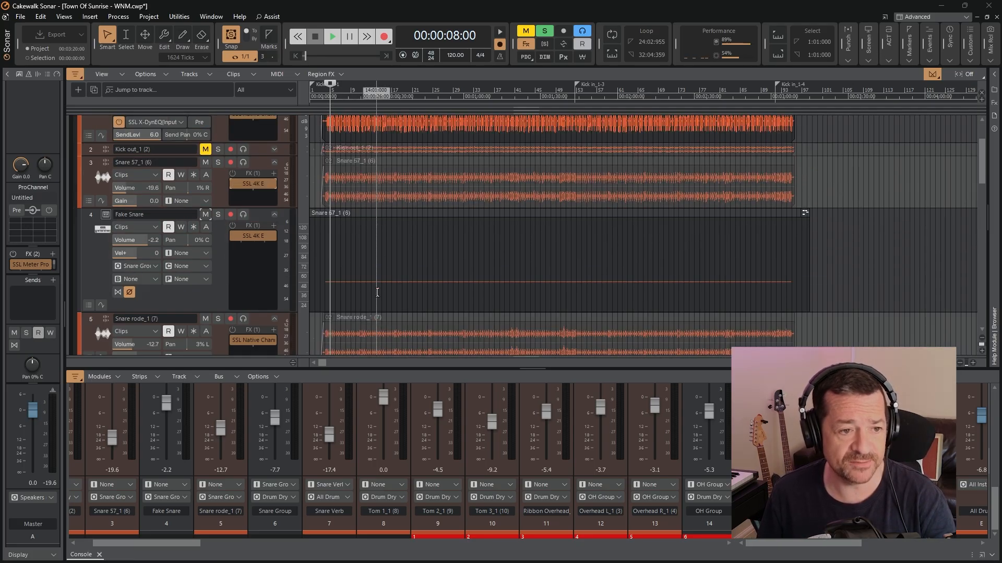
pyautogui.scroll(-1, 387, 282)
pyautogui.scroll(-3, 383, 261)
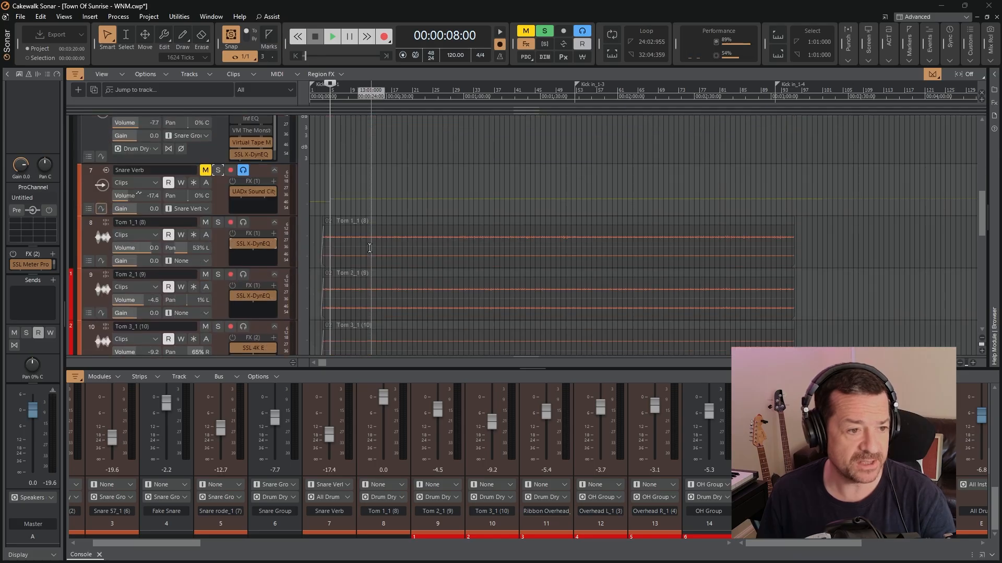
pyautogui.scroll(4, 388, 238)
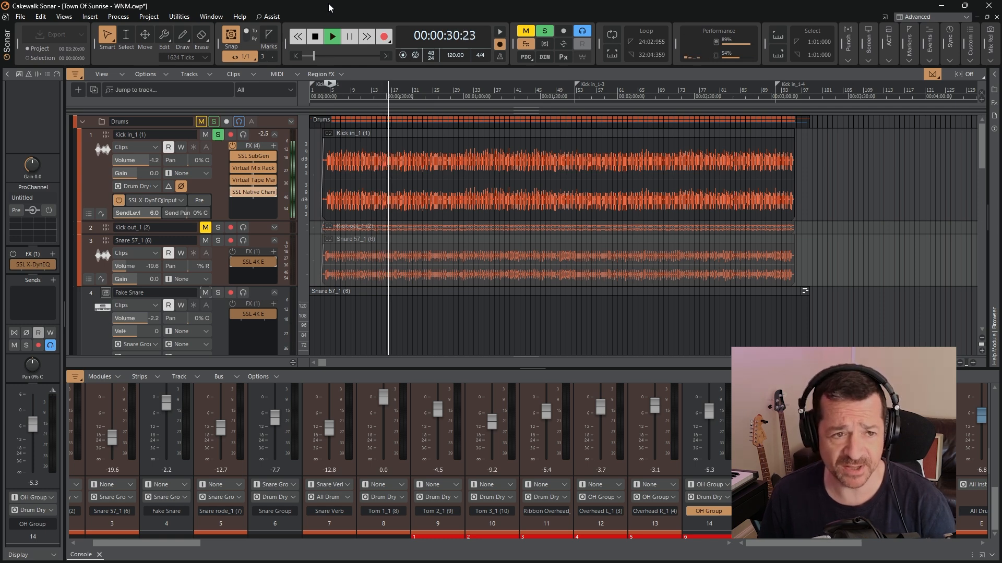
pyautogui.doubleClick(252, 156)
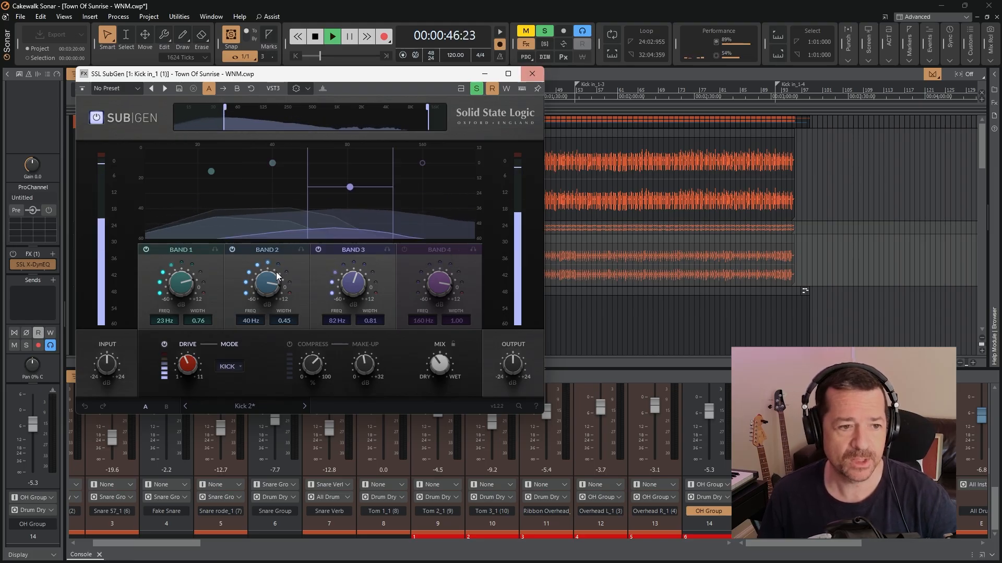
pyautogui.click(532, 74)
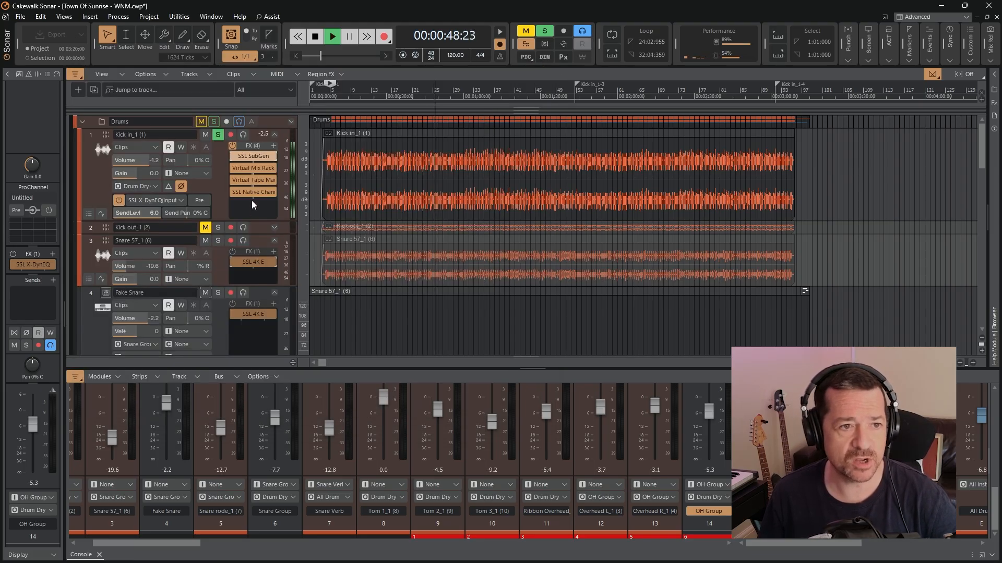
# Review the Virtual Mix Rack modules and the Virtual Tape Machines settings on the Kick in track
pyautogui.doubleClick(253, 171)
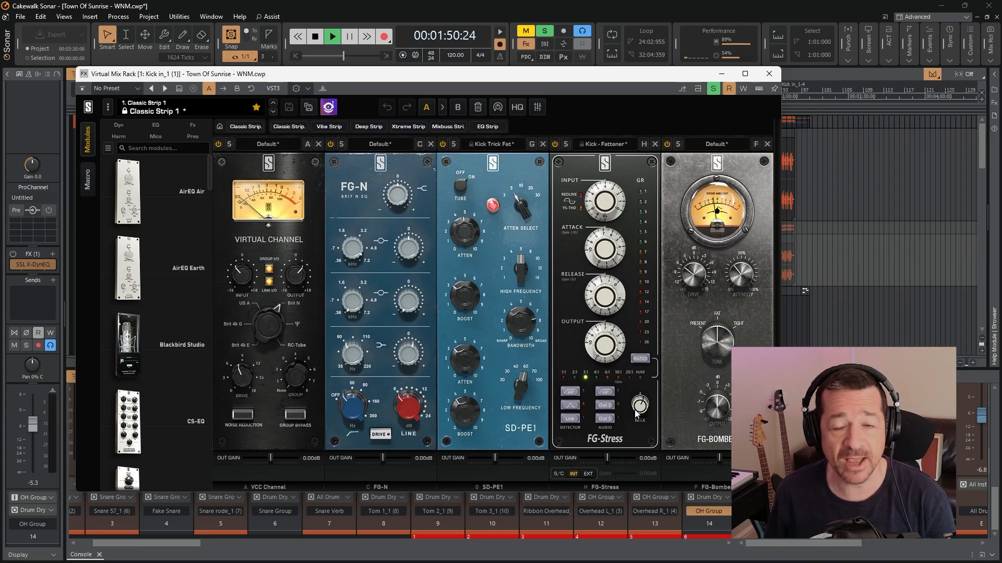
pyautogui.moveTo(638, 409)
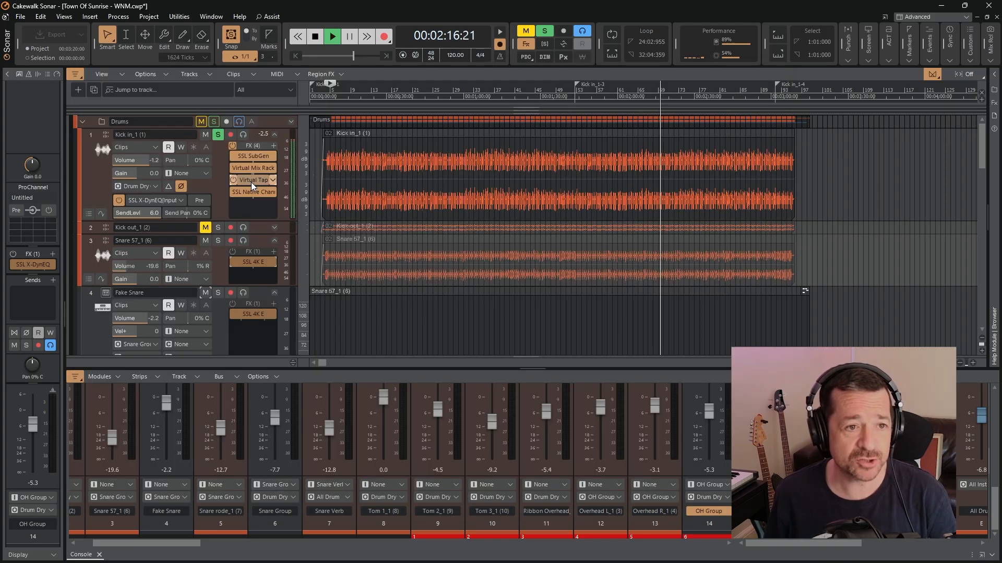
pyautogui.doubleClick(251, 183)
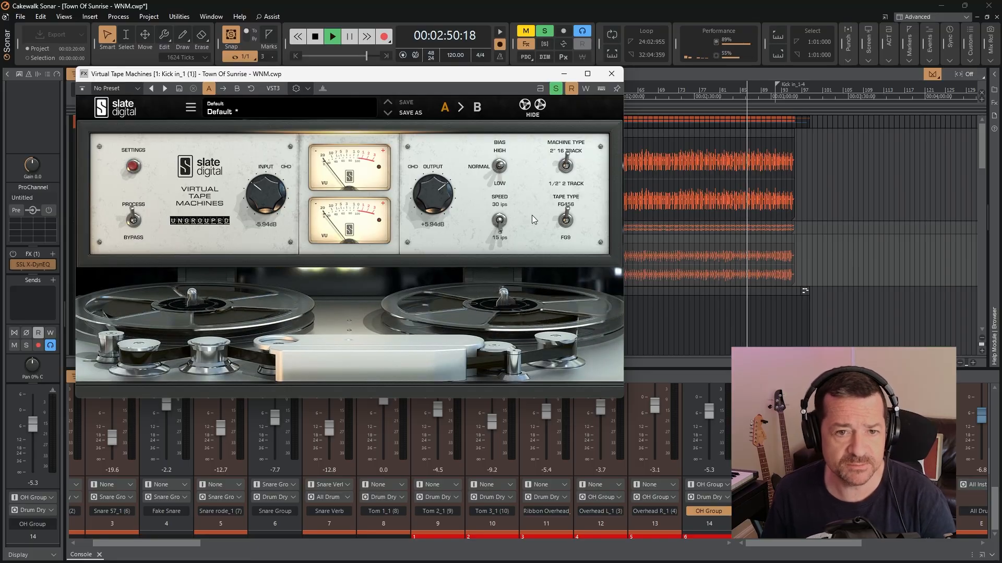
pyautogui.click(607, 78)
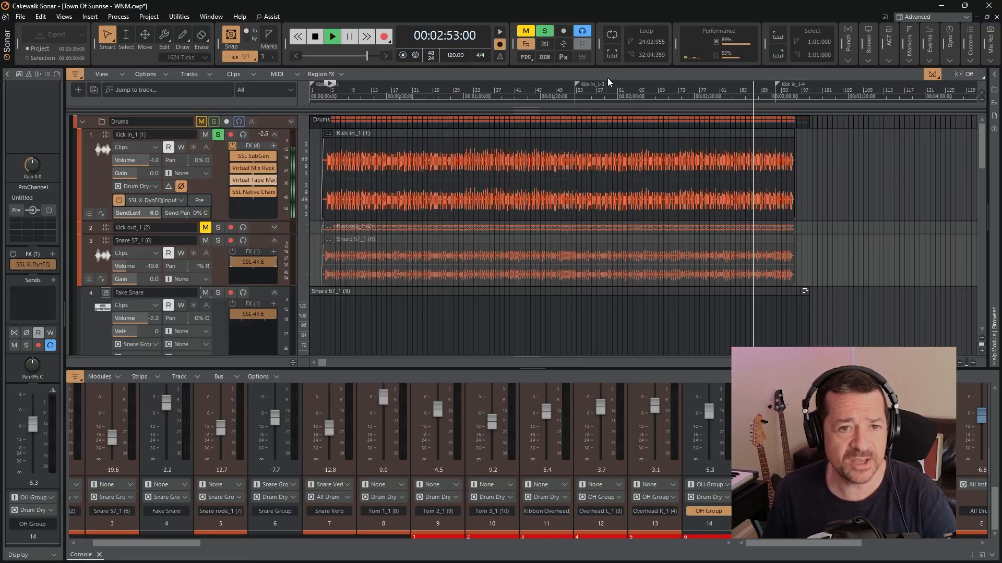
# Inspect the filter, EQ and compressor settings of the Kick in track's SSL Native Channel Strip 2, play it back, and close the plugin
pyautogui.doubleClick(252, 190)
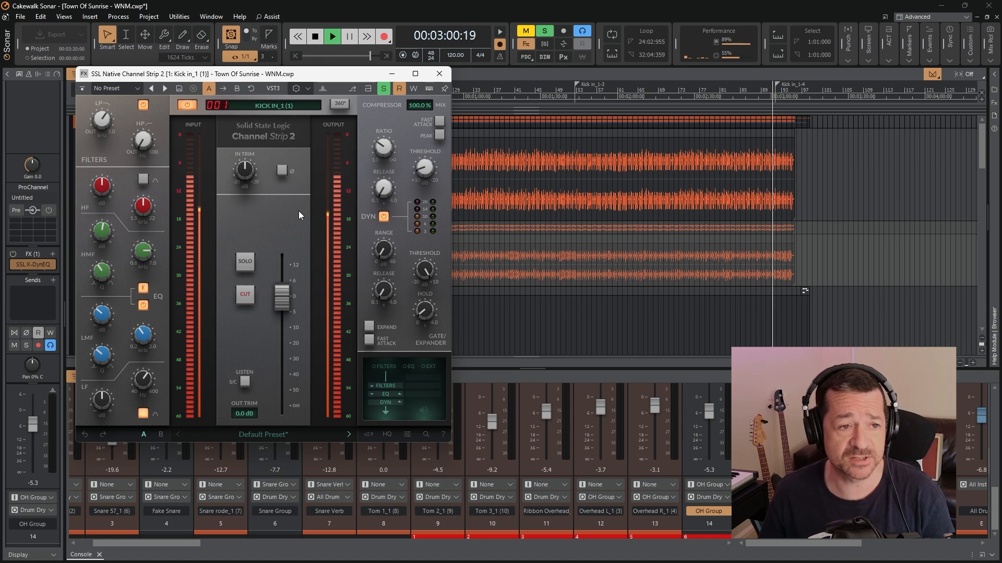
pyautogui.click(315, 37)
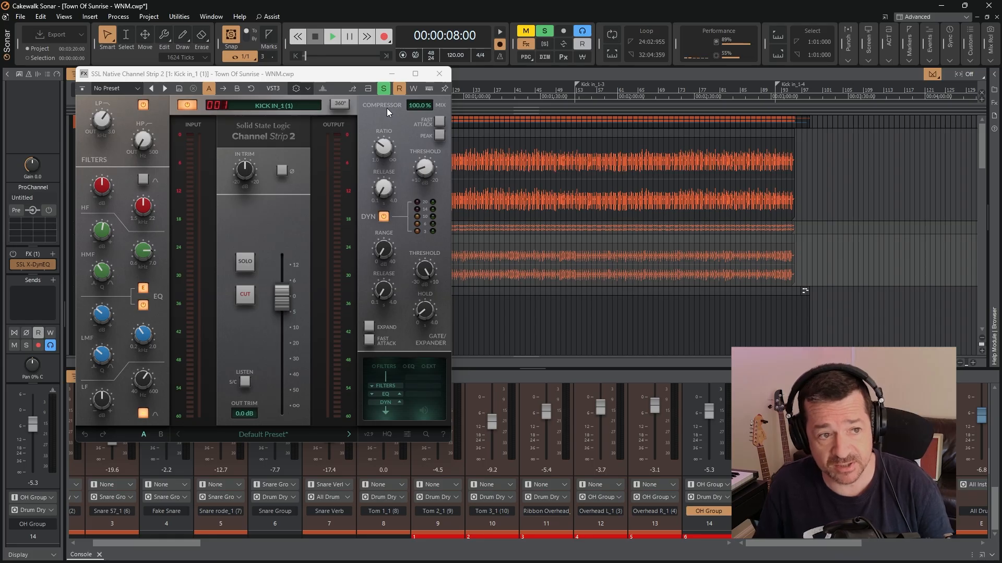
pyautogui.moveTo(102, 121)
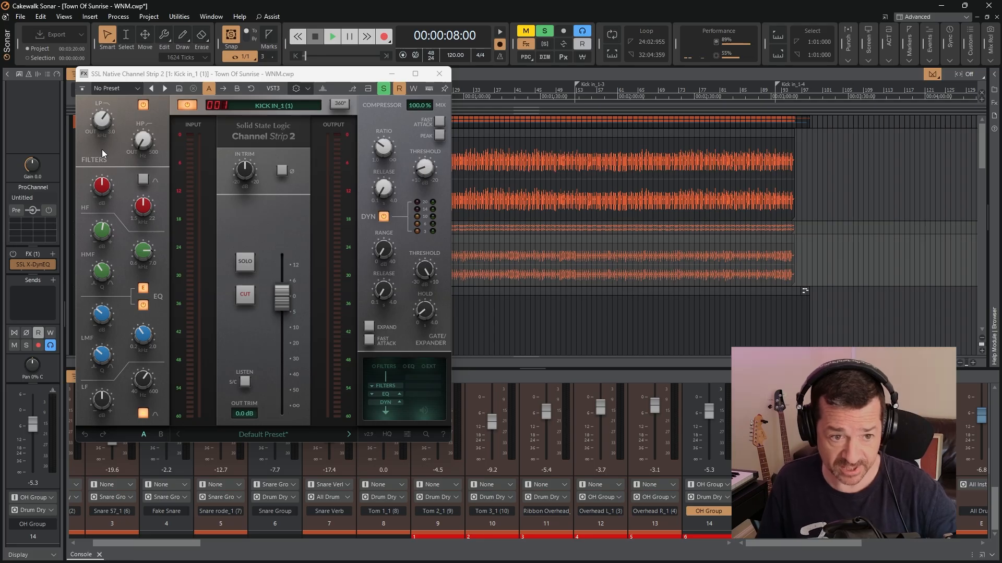
pyautogui.moveTo(102, 228)
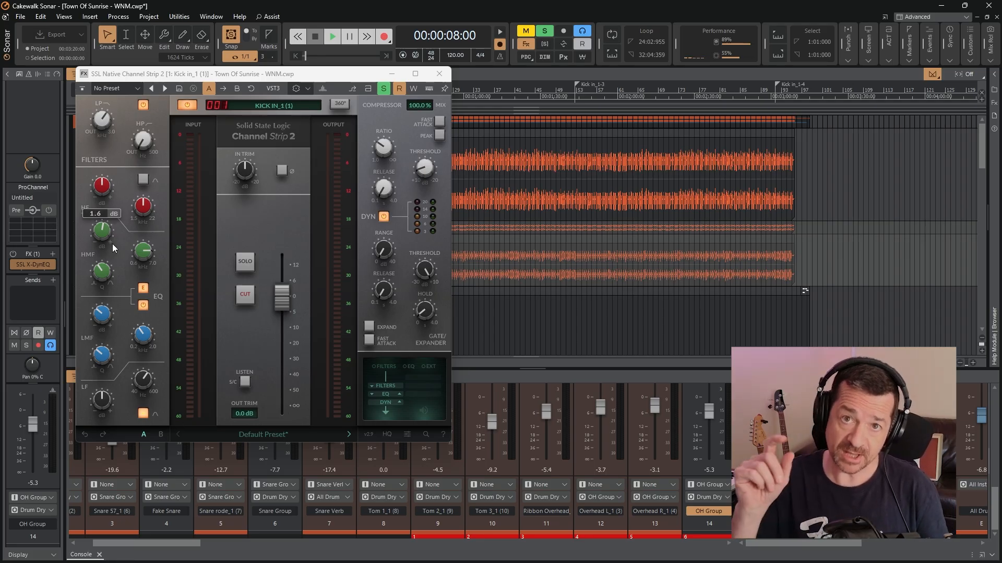
pyautogui.moveTo(168, 330)
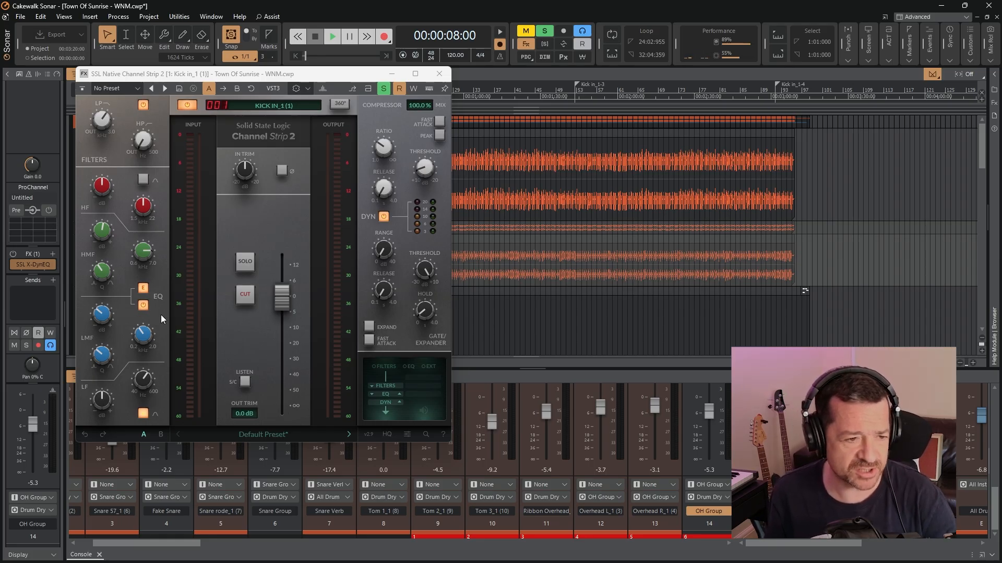
pyautogui.moveTo(94, 410)
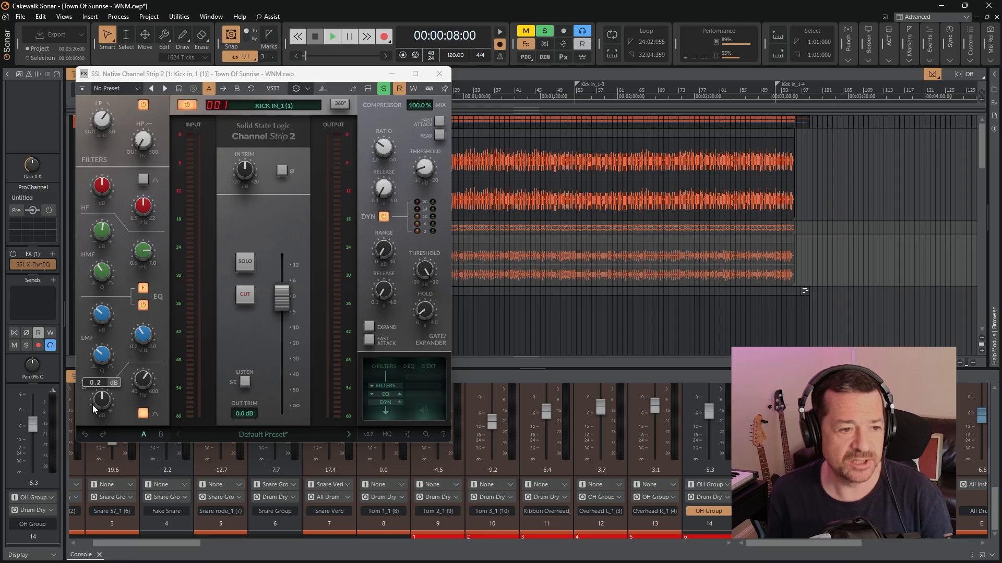
pyautogui.moveTo(151, 387)
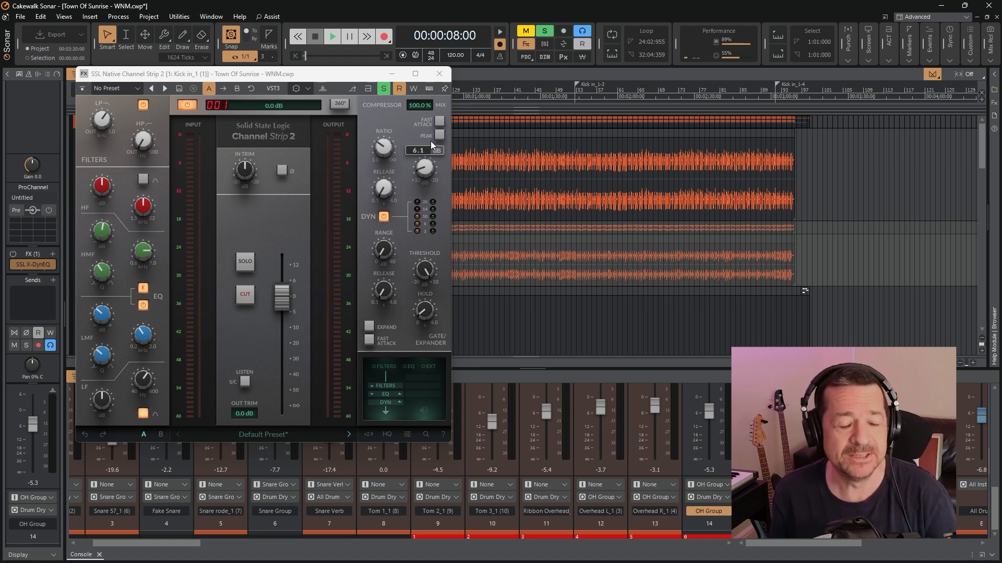
pyautogui.click(332, 37)
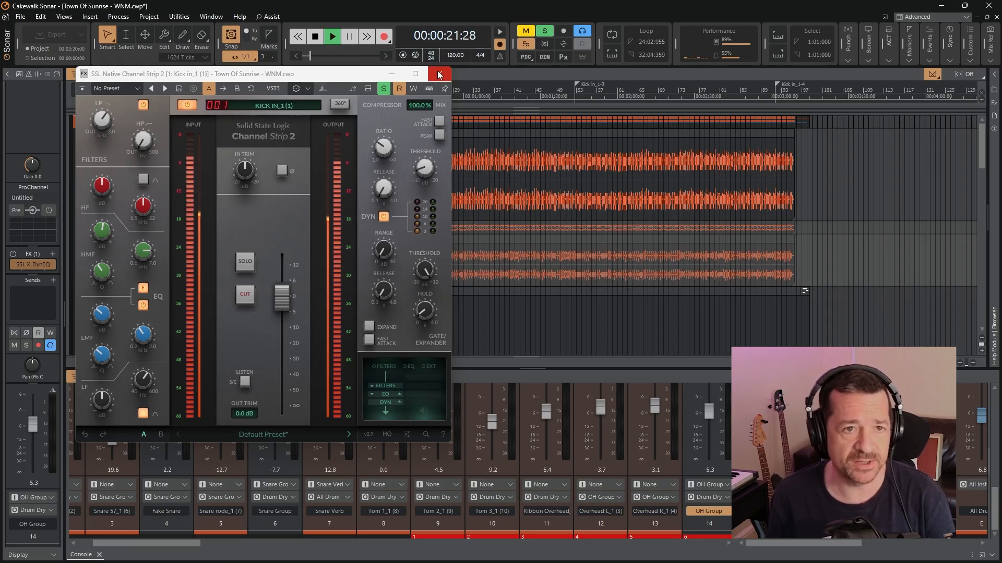
pyautogui.click(439, 74)
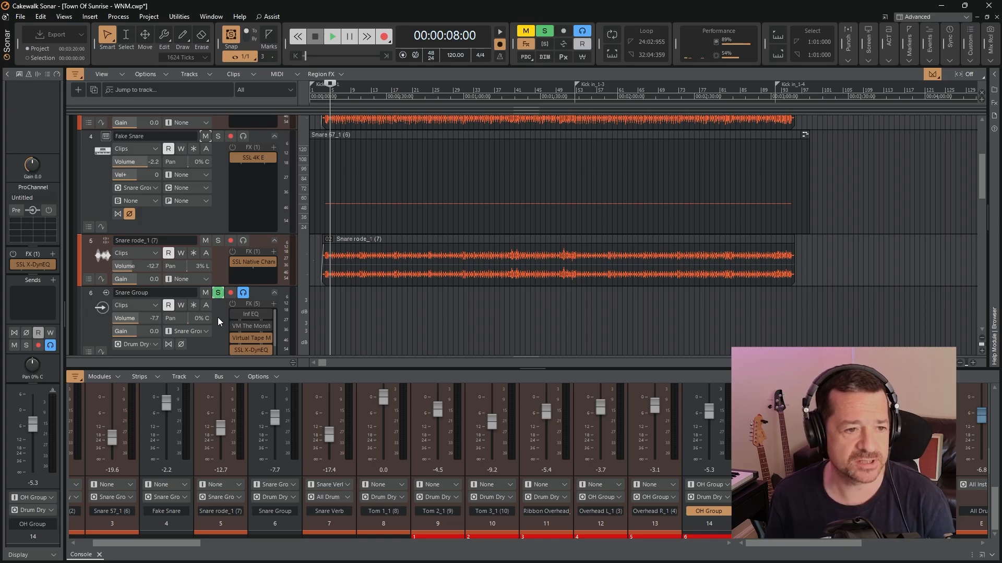
# Mute the Fake Snare track and start playback to hear only the recorded snares in the soloed Snare Group
pyautogui.scroll(-2, 218, 317)
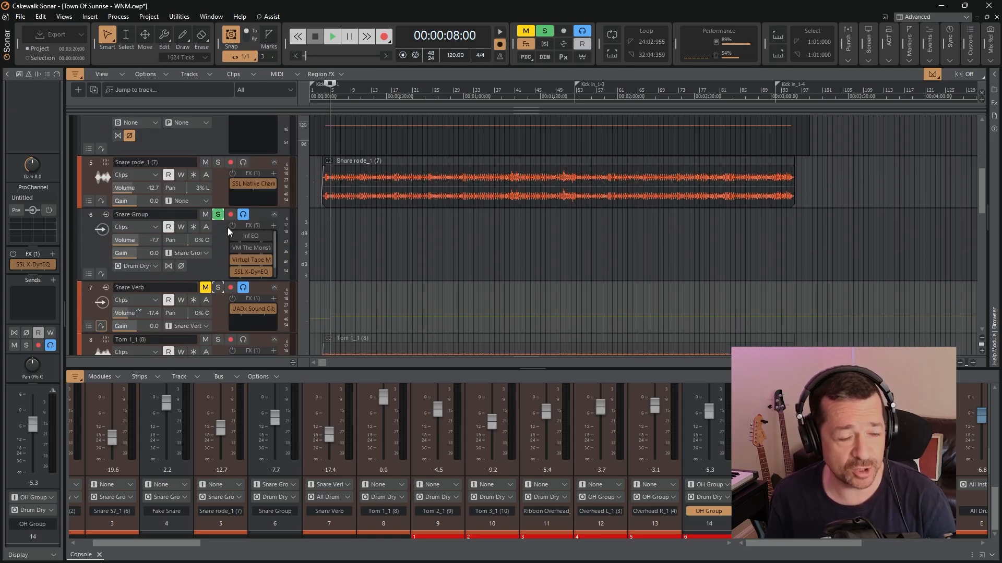
pyautogui.scroll(4, 215, 145)
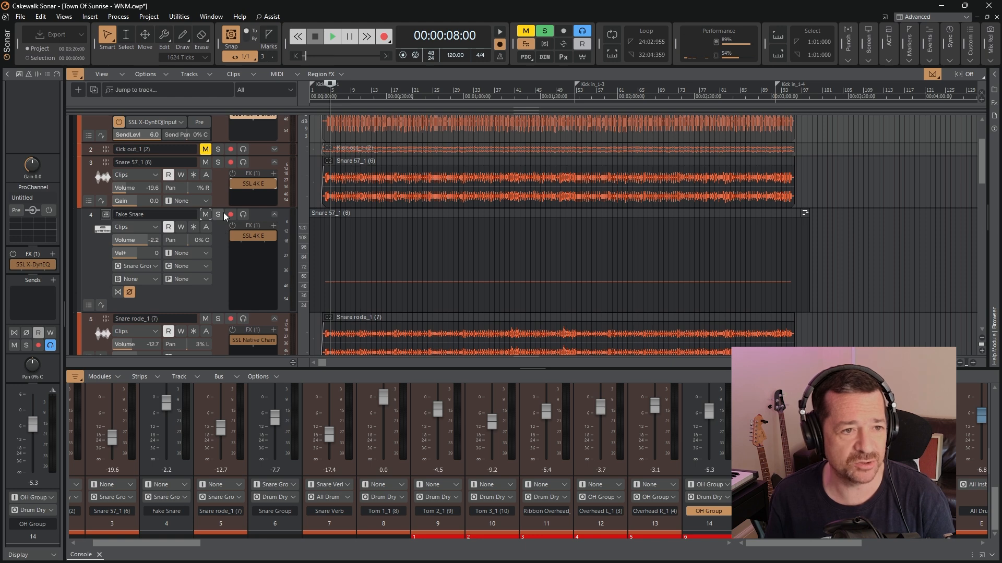
pyautogui.click(205, 215)
pyautogui.press('space')
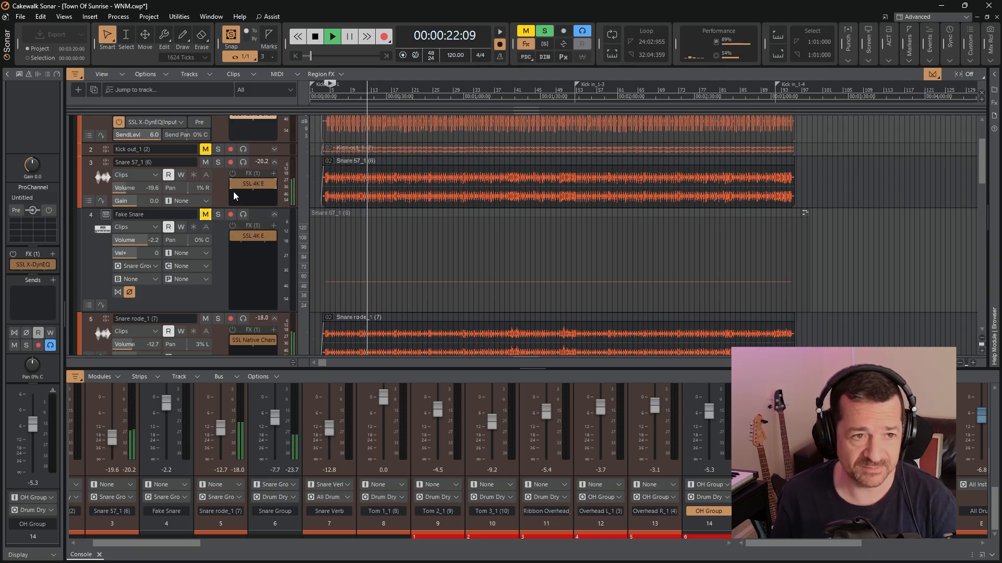
# Enable the bypassed effects racks on the Snare 57, Snare rode and Snare Group tracks during playback
pyautogui.scroll(-3, 236, 265)
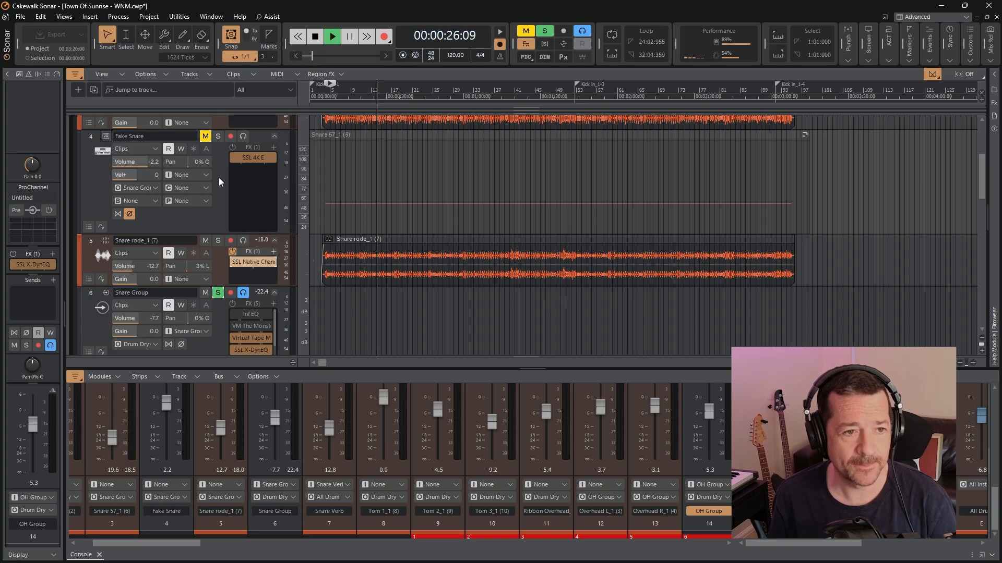
pyautogui.scroll(3, 218, 209)
pyautogui.scroll(-3, 228, 271)
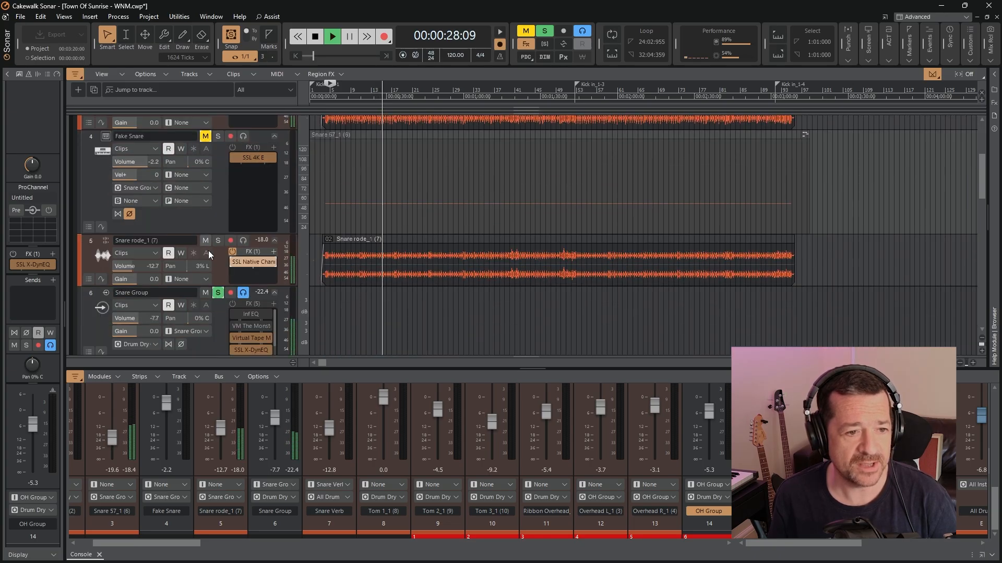
pyautogui.click(232, 303)
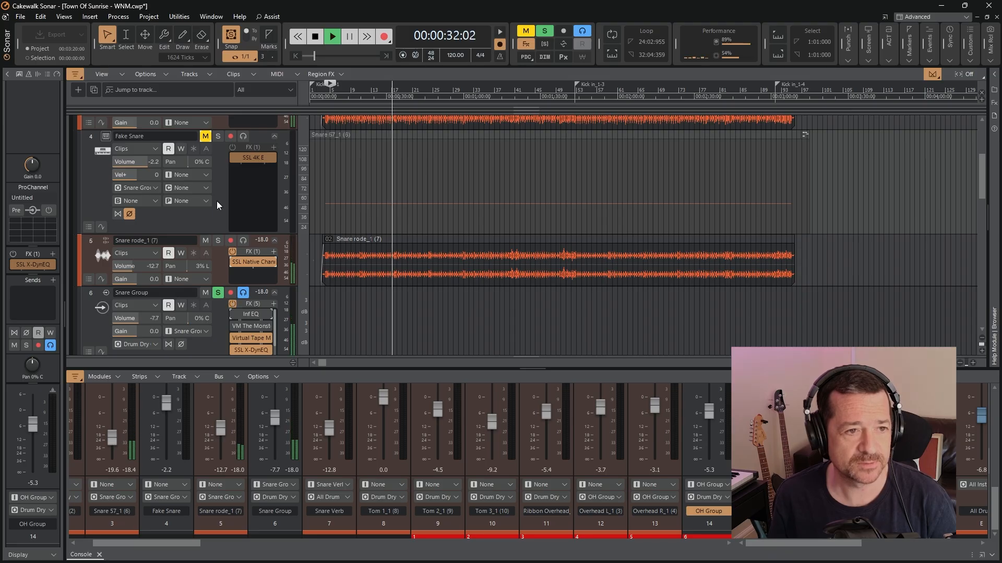
# Unmute the Fake Snare track and enable its effects rack
pyautogui.scroll(2, 217, 202)
pyautogui.scroll(-2, 224, 248)
pyautogui.scroll(1, 217, 199)
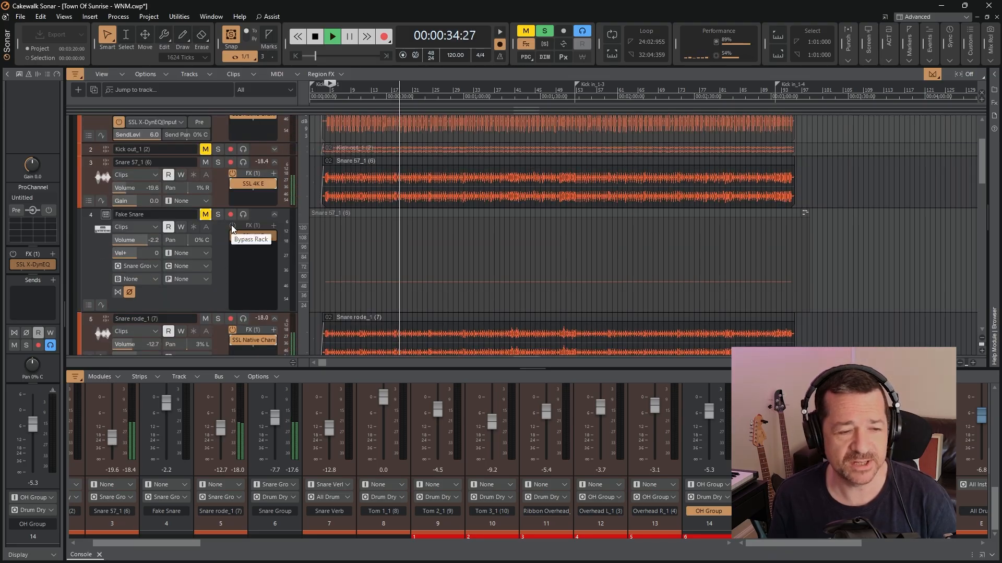
pyautogui.click(206, 213)
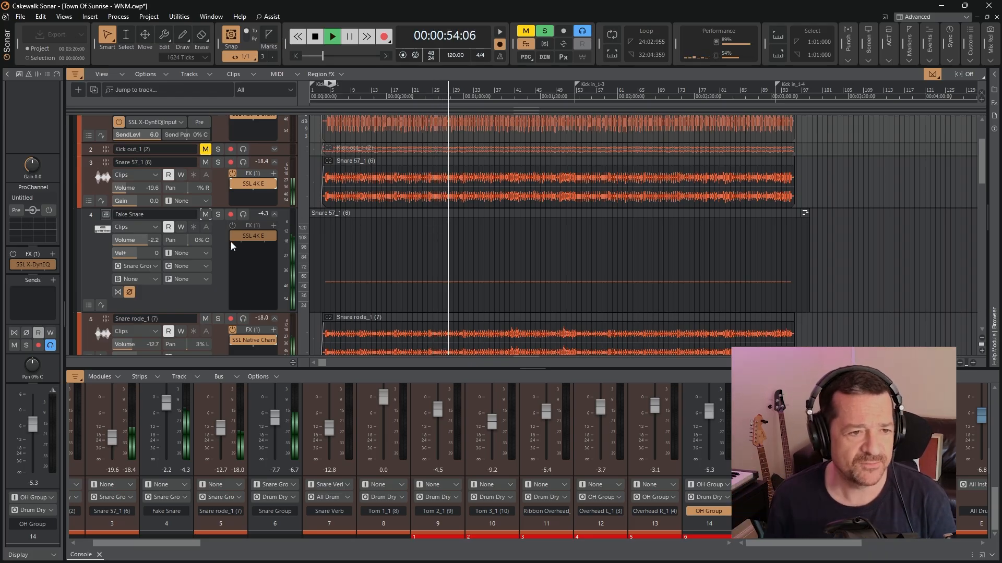
pyautogui.click(232, 226)
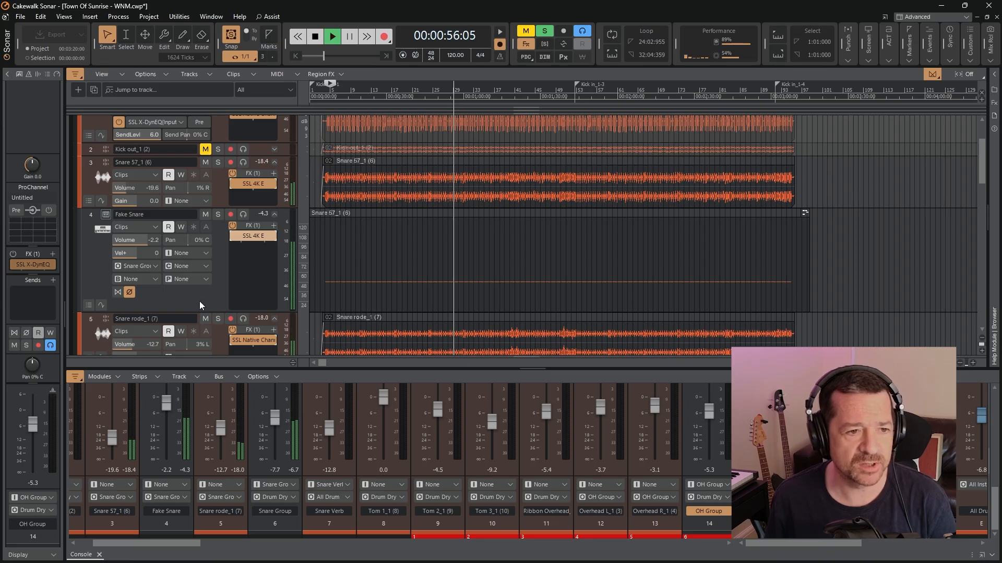
# Open the SSL 4K E channel strip on the Fake Snare track, review its preamp and compressor settings, and close it
pyautogui.doubleClick(255, 237)
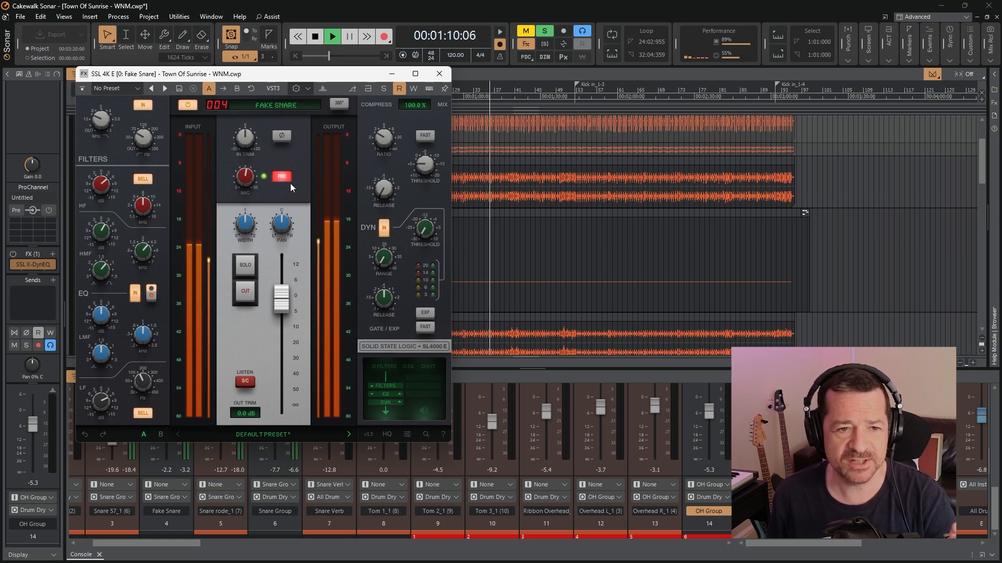
pyautogui.moveTo(426, 174)
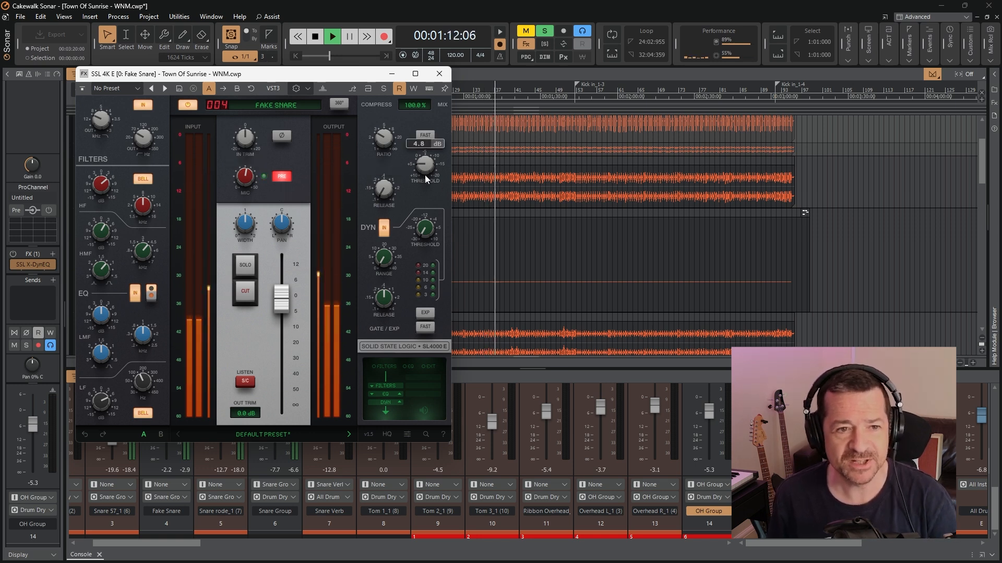
pyautogui.click(439, 76)
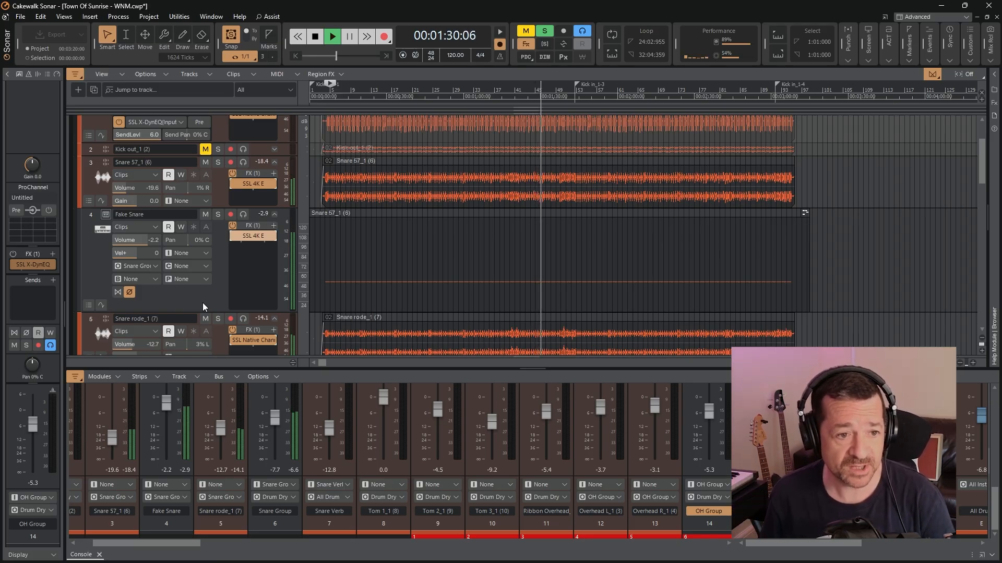
# Replay from near the song's start, unmute the Snare Verb track and open its UADx Sound City Studios plugin
pyautogui.scroll(-3, 207, 293)
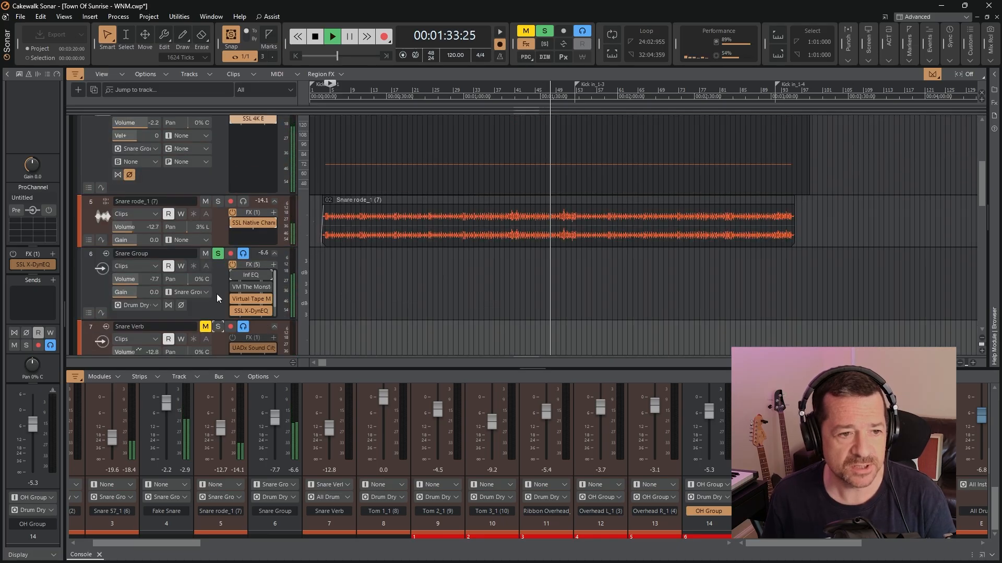
pyautogui.click(336, 98)
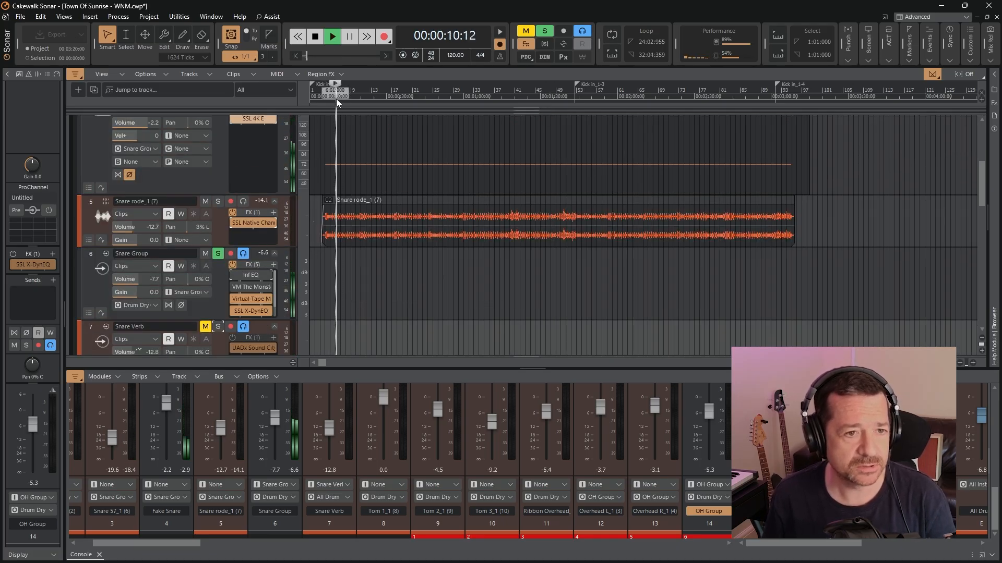
pyautogui.scroll(-2, 214, 312)
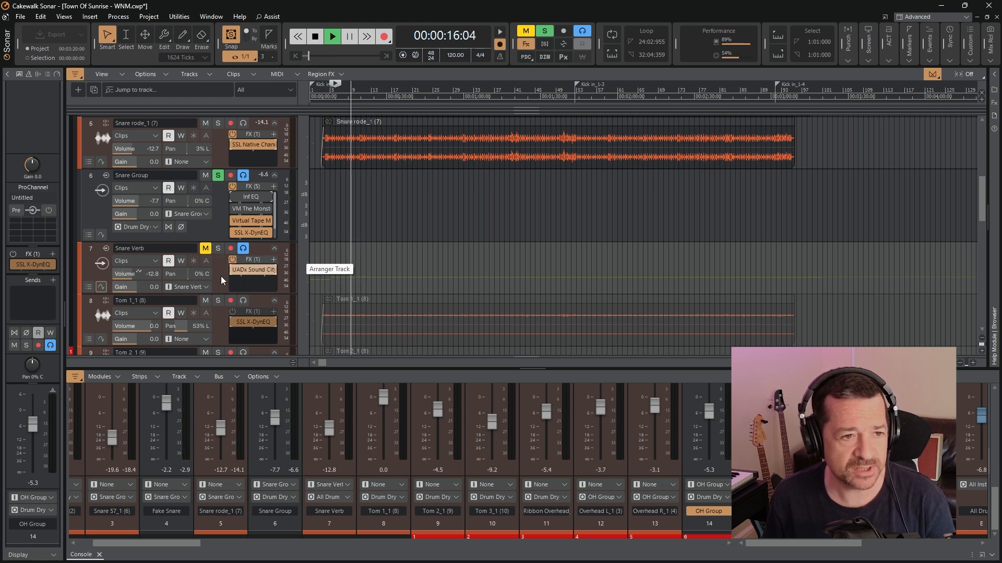
pyautogui.click(206, 248)
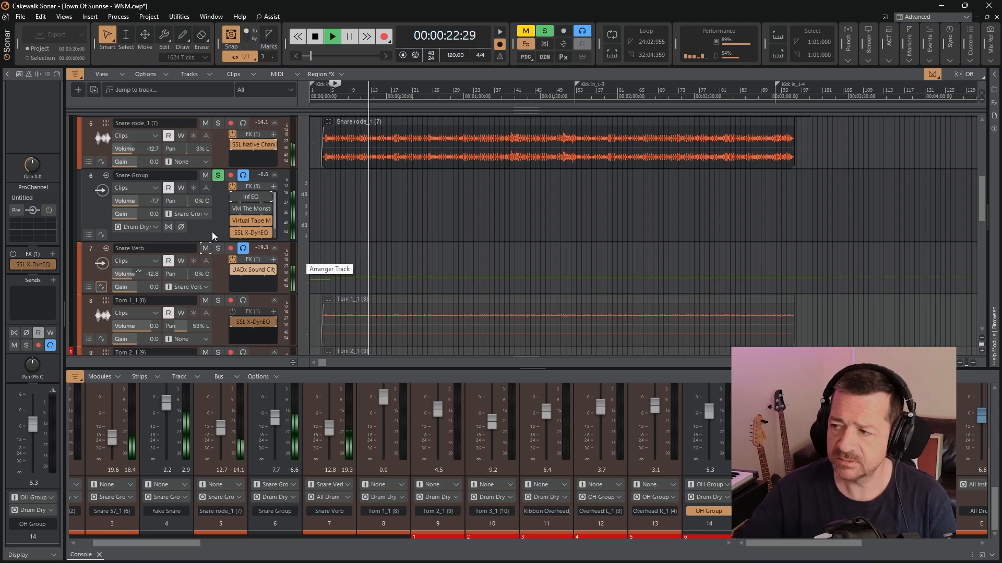
pyautogui.doubleClick(253, 270)
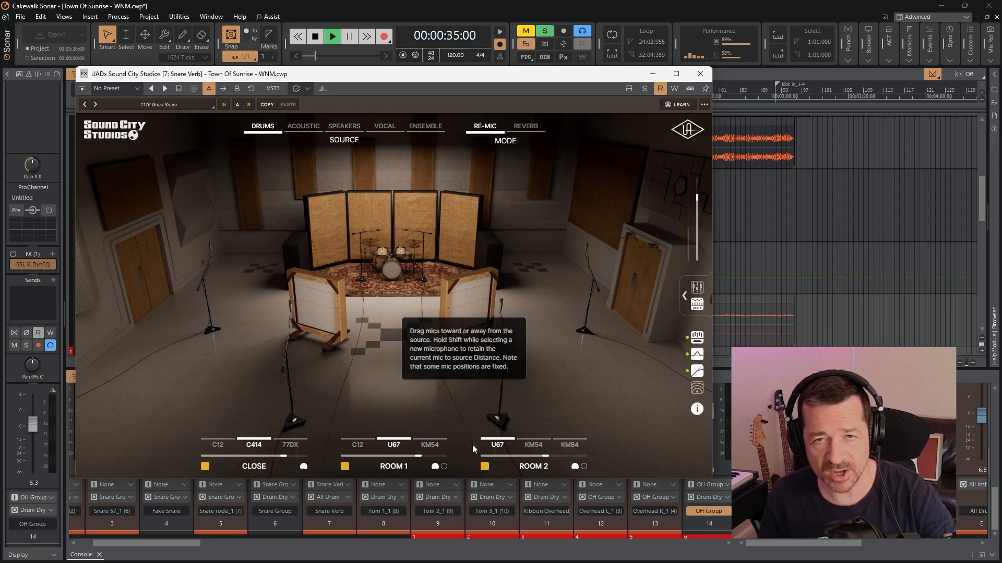
# Review the Sound City Studios reverb's master effects and microphone mixer settings, close the plugin and stop playback
pyautogui.click(684, 295)
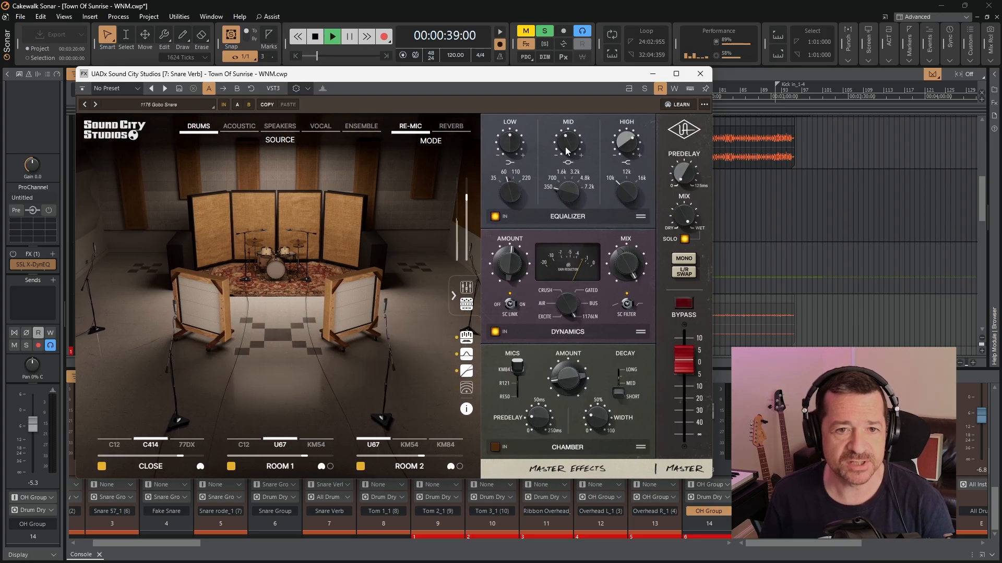
pyautogui.click(471, 286)
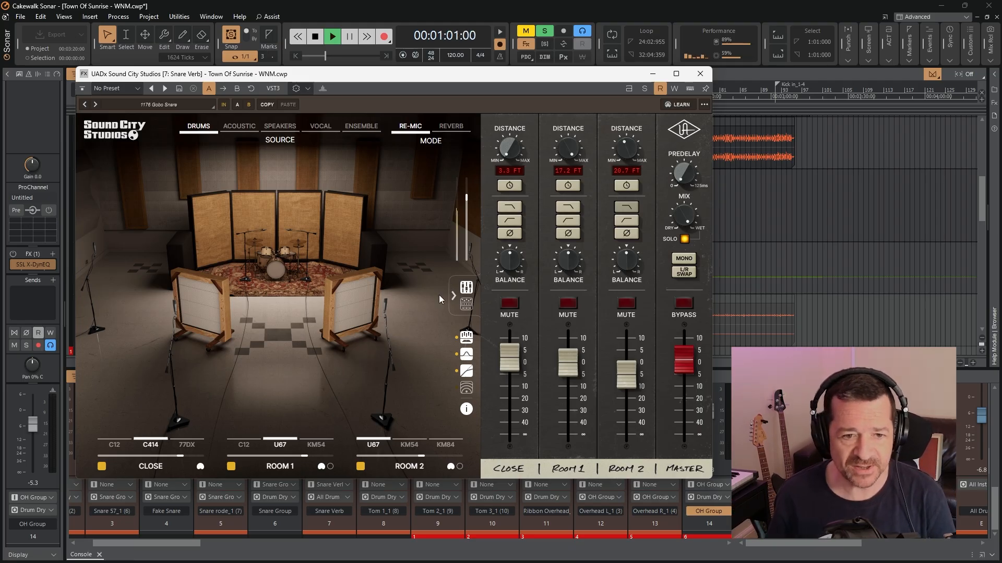
pyautogui.click(468, 309)
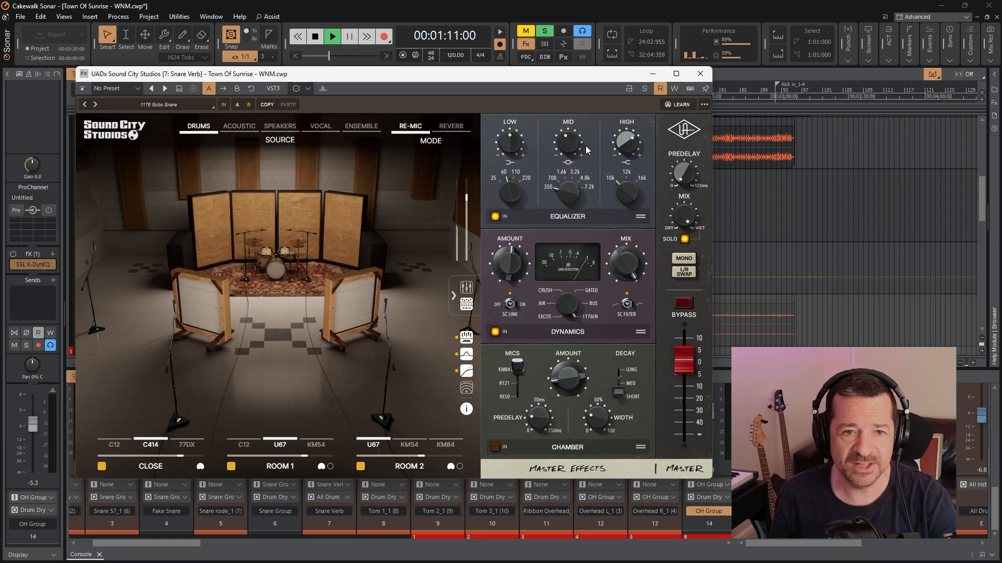
pyautogui.click(454, 292)
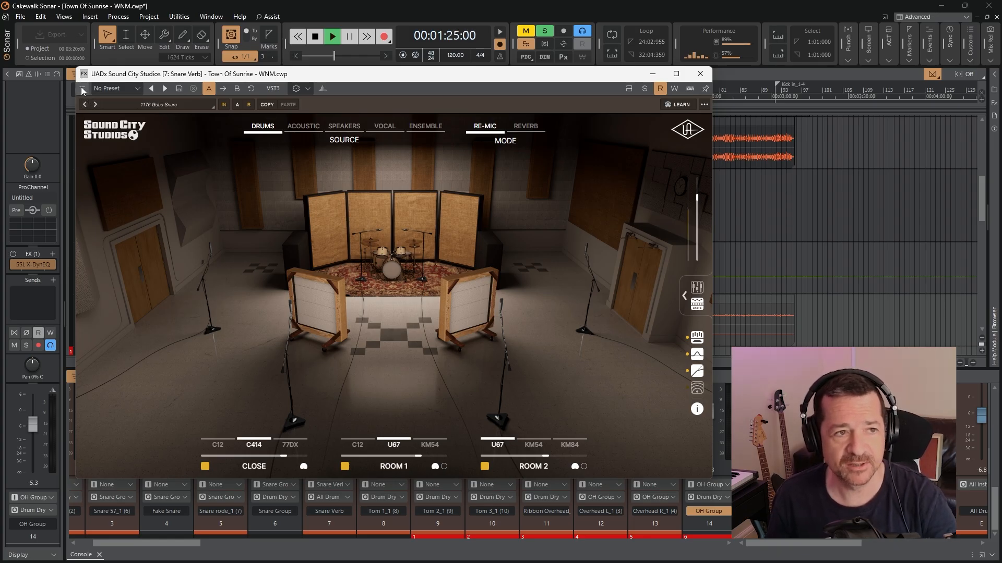
pyautogui.click(700, 74)
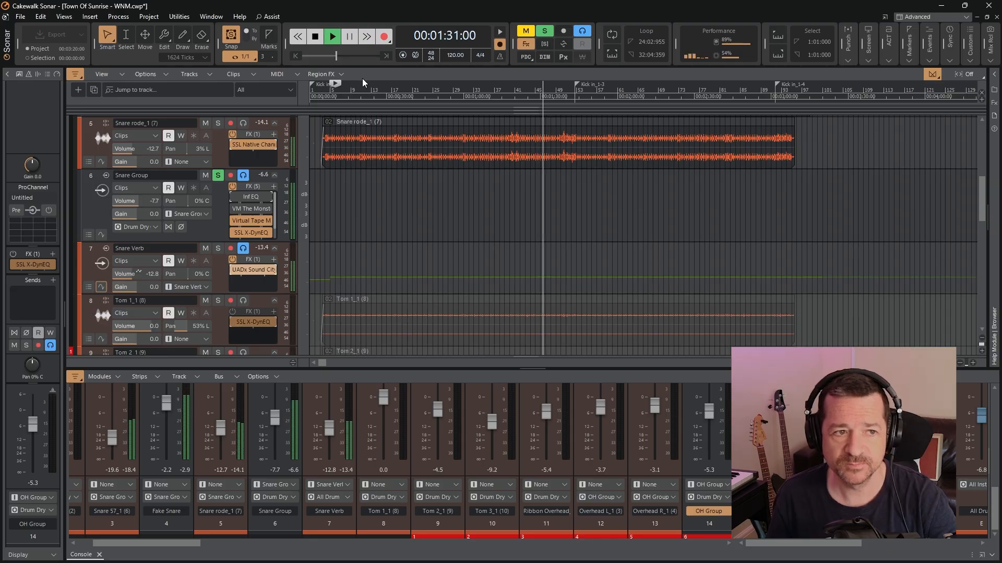
pyautogui.click(317, 39)
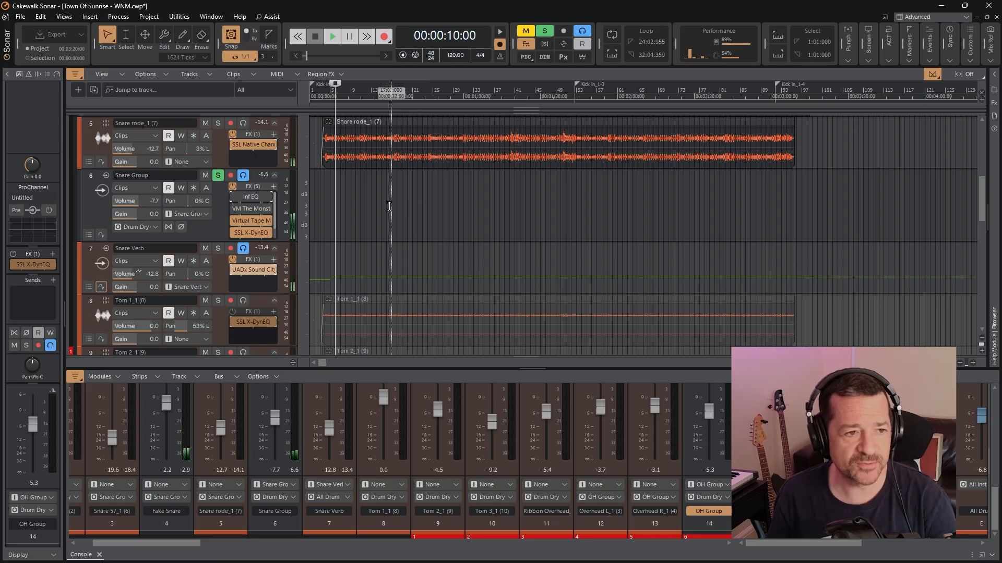
# Unsolo the Snare Group track and solo the Tom 1, Tom 2 and Tom 3 tracks
pyautogui.scroll(-1, 334, 198)
pyautogui.scroll(-2, 371, 172)
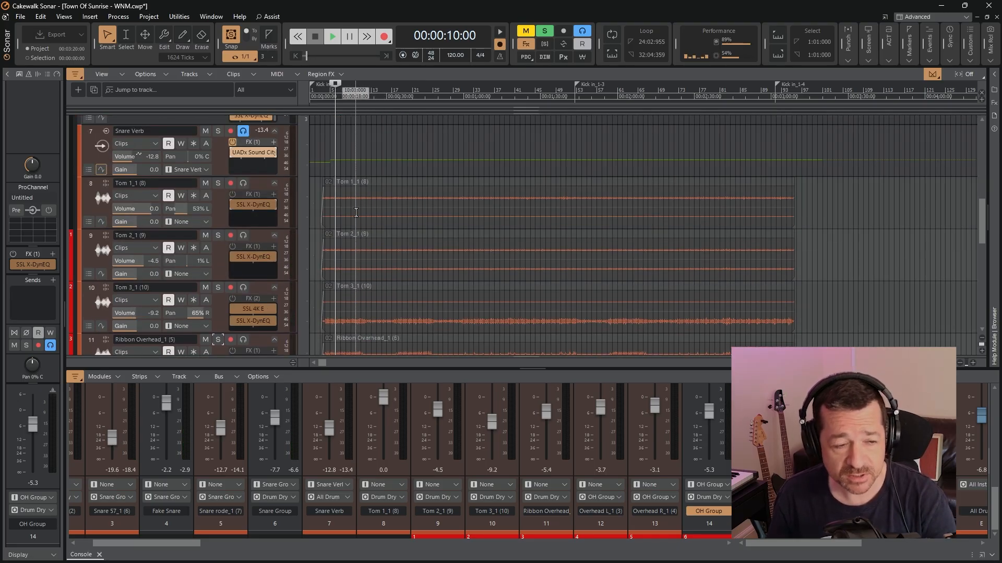
pyautogui.scroll(2, 356, 209)
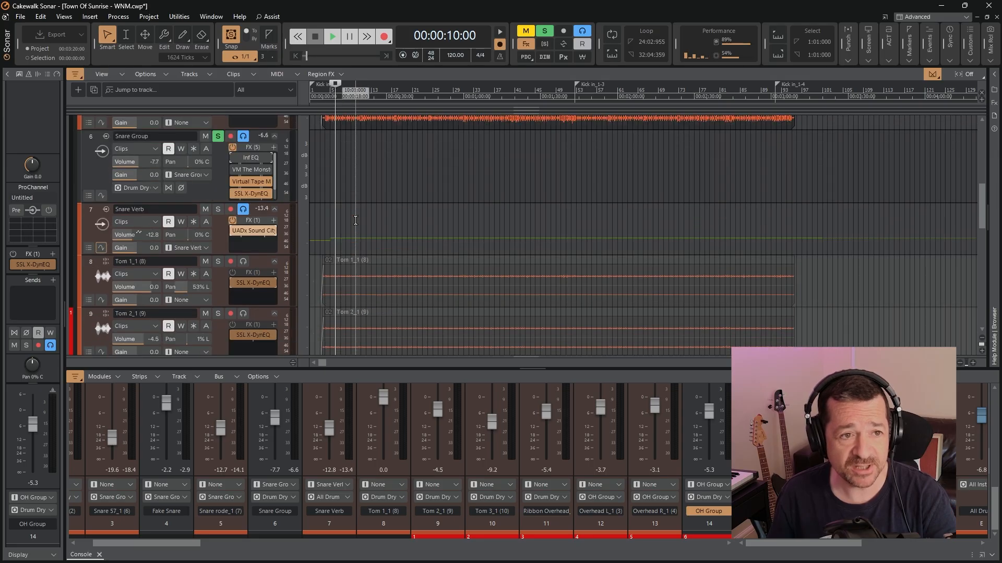
pyautogui.click(218, 137)
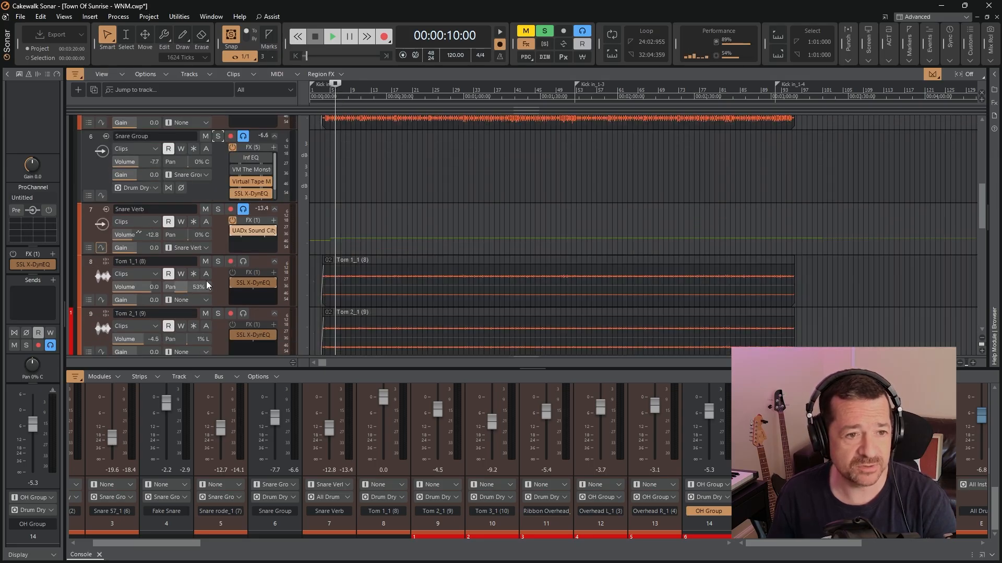
pyautogui.click(218, 261)
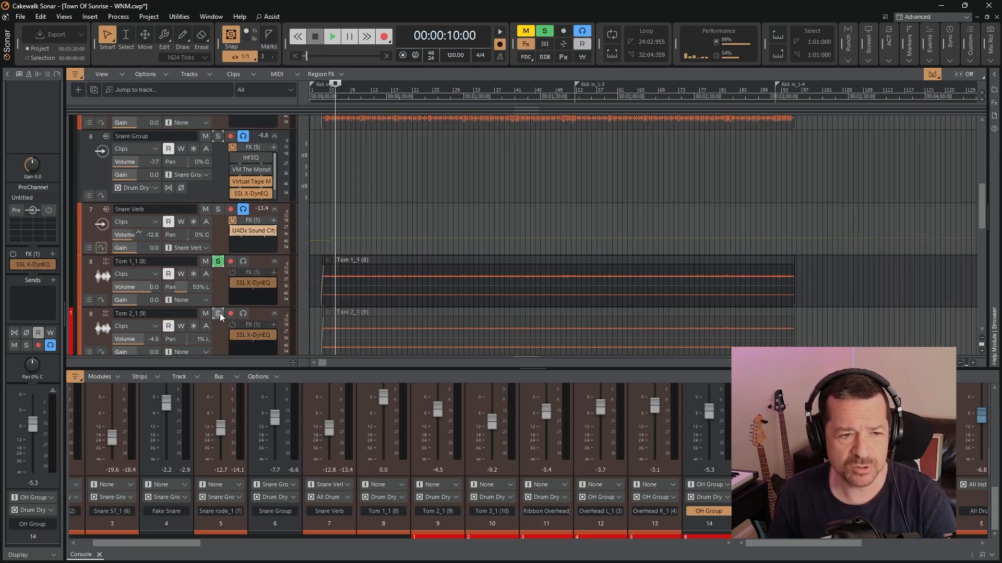
pyautogui.click(219, 313)
pyautogui.scroll(-1, 220, 304)
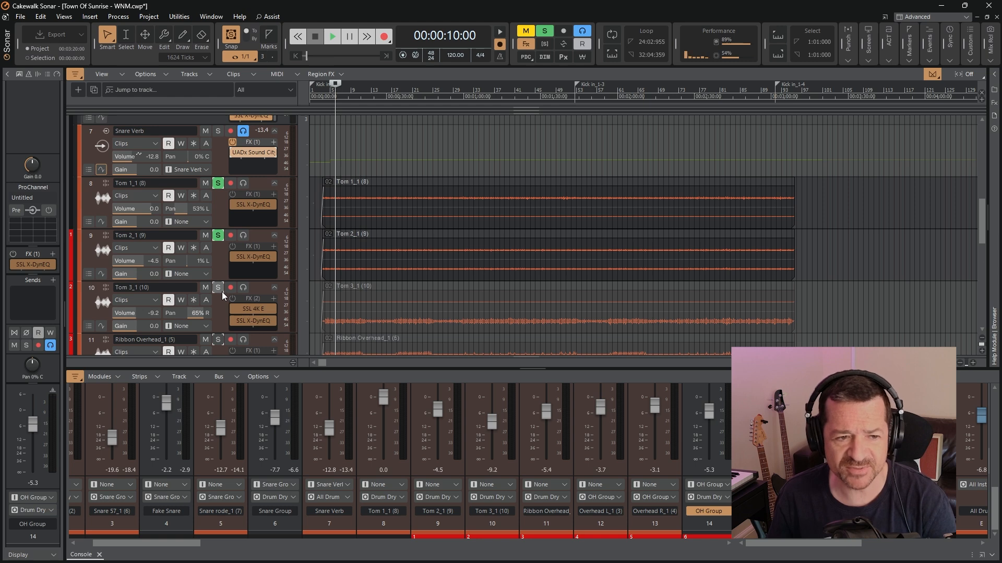
pyautogui.click(219, 289)
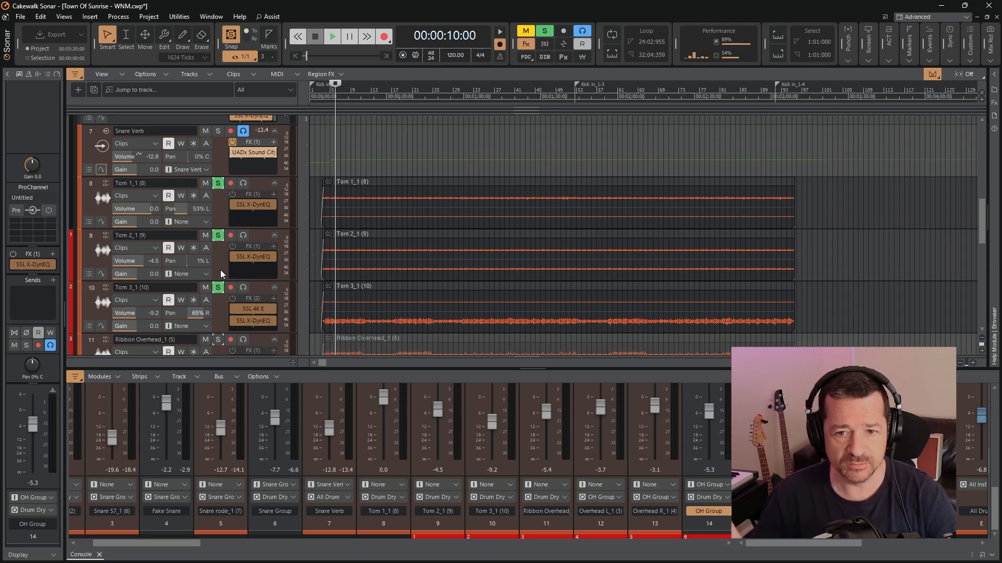
# Check the SSL X-DynEQ curve on Tom 1 and enable the effects racks of all three tom tracks during playback
pyautogui.doubleClick(252, 206)
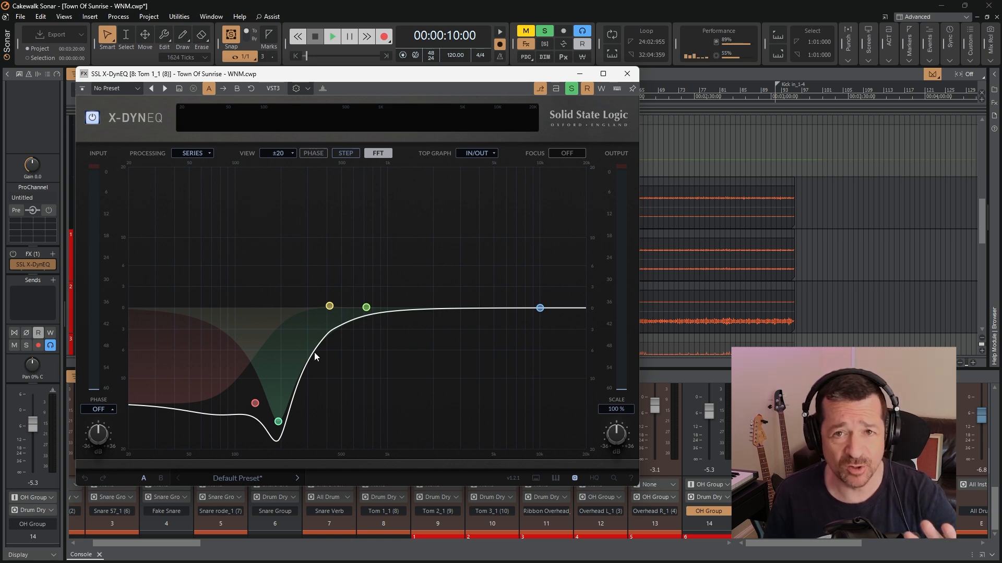
pyautogui.click(628, 74)
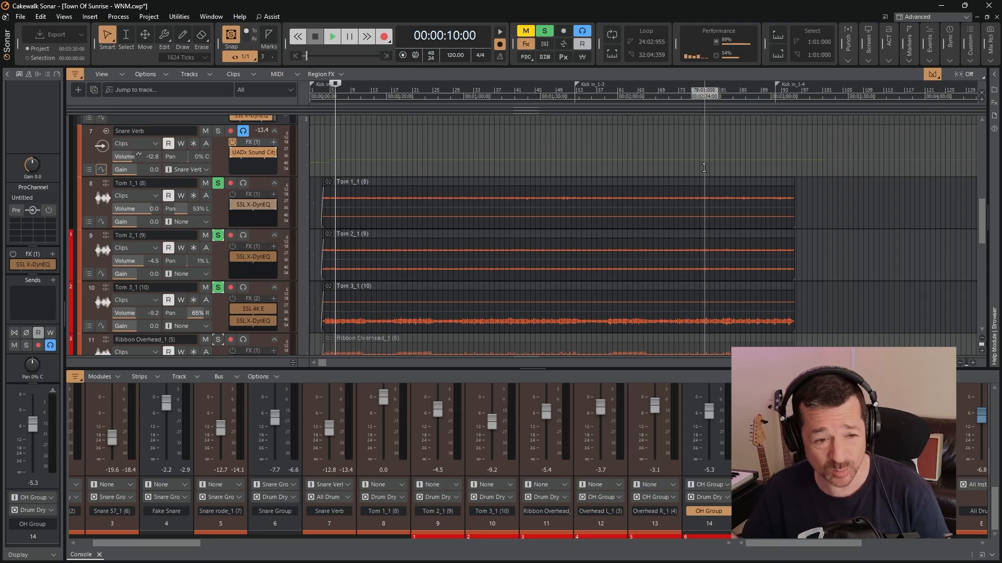
pyautogui.click(327, 42)
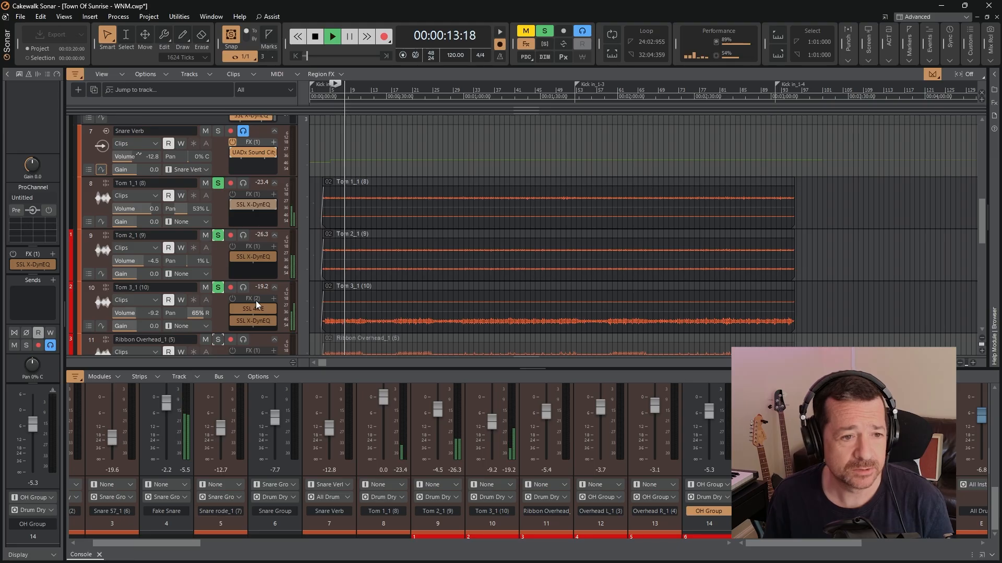
pyautogui.click(232, 194)
pyautogui.click(232, 246)
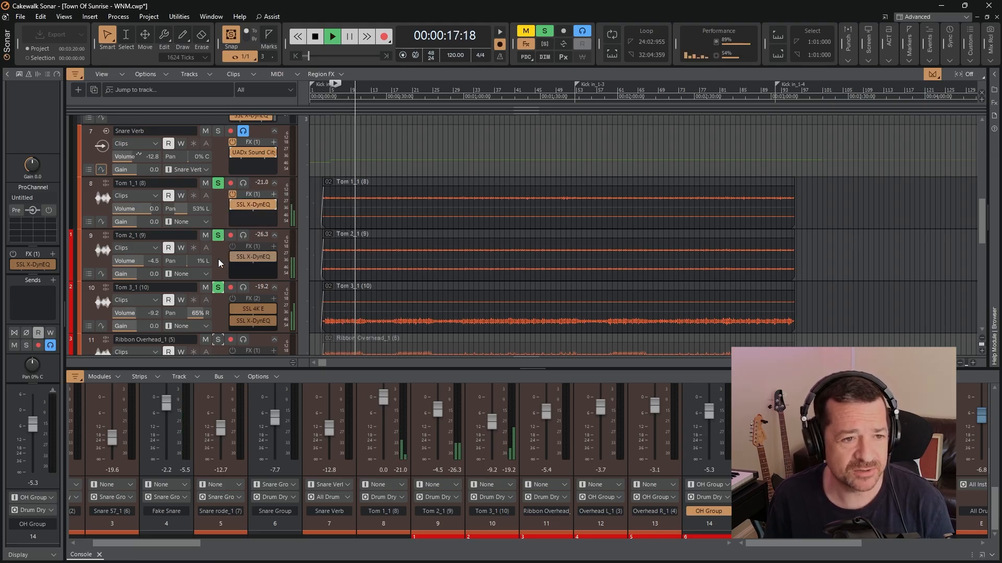
pyautogui.click(230, 299)
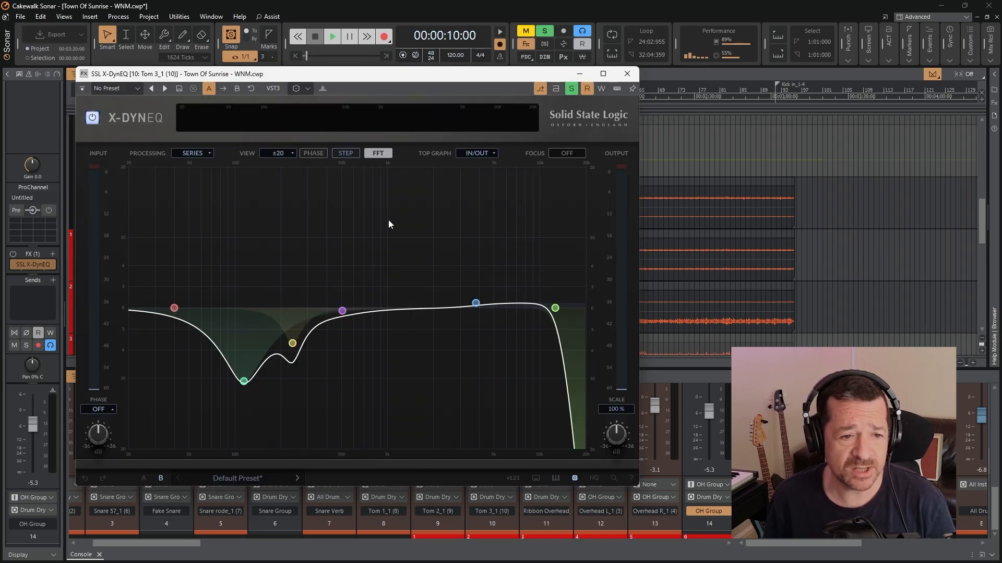
# Play the soloed toms while watching the SSL X-DynEQ on Tom 3, close the plugin and stop playback
pyautogui.click(332, 35)
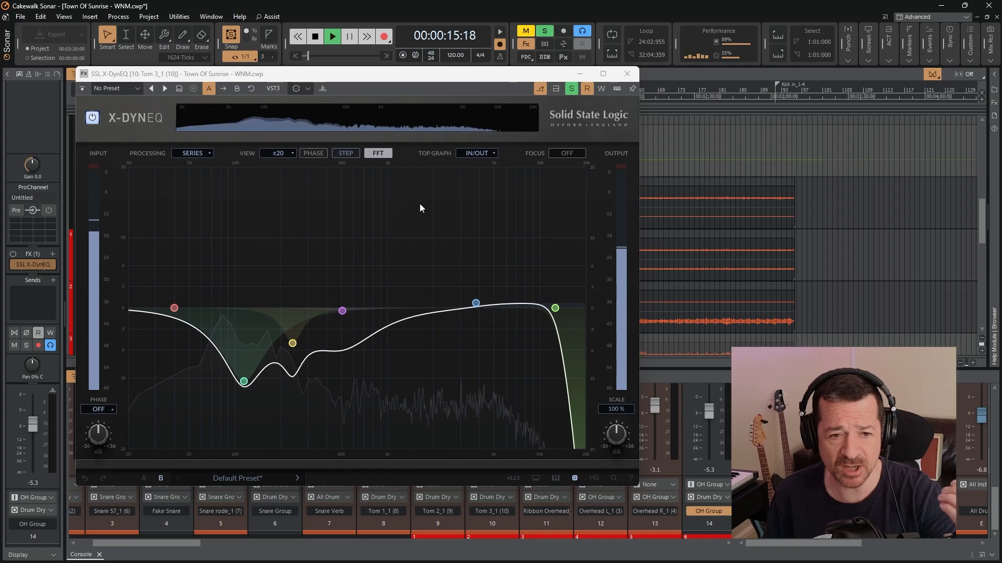
pyautogui.click(628, 74)
pyautogui.press('space')
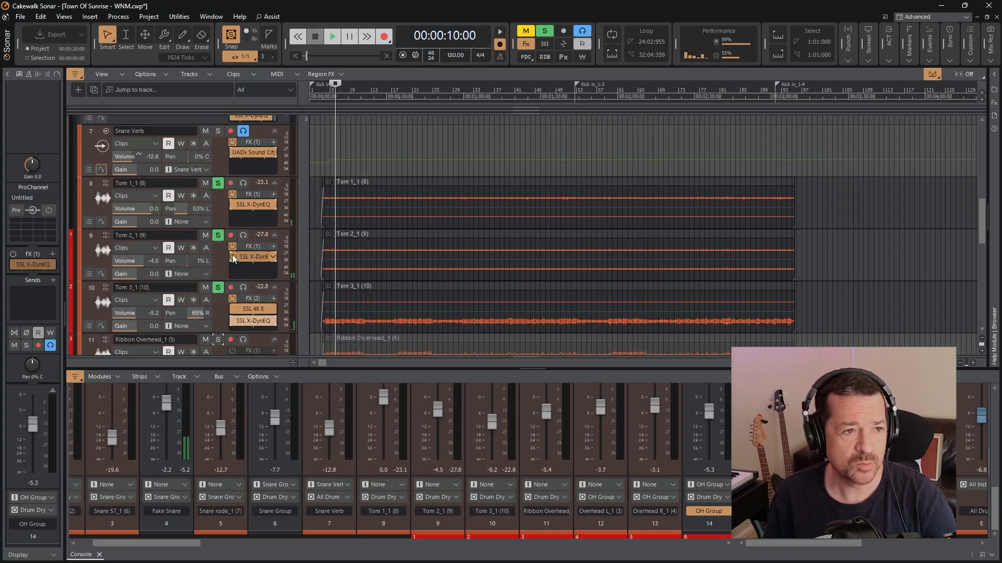
# Select the Fake Snare track, examine its sends to the SSL X-DynEQ inputs, and return to the tom tracks
pyautogui.scroll(2, 220, 216)
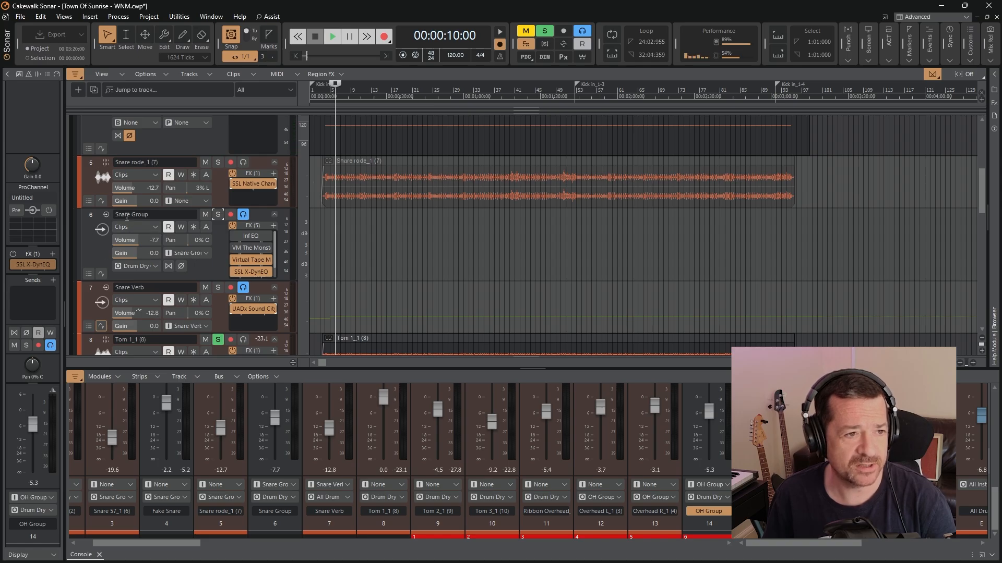
pyautogui.scroll(3, 126, 217)
pyautogui.click(92, 176)
pyautogui.moveTo(32, 274); pyautogui.dragTo(33, 237)
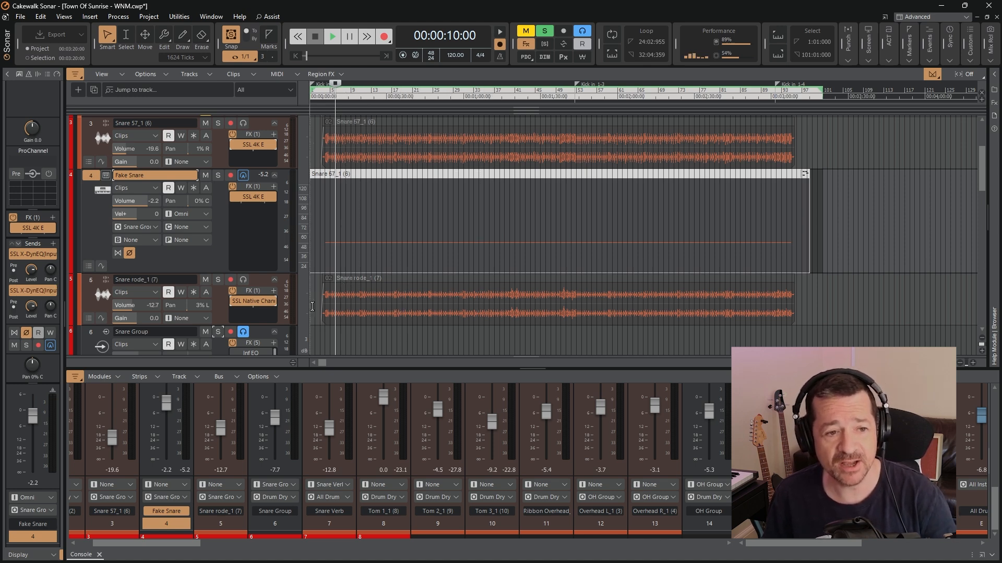
pyautogui.scroll(-5, 351, 249)
pyautogui.scroll(-2, 351, 249)
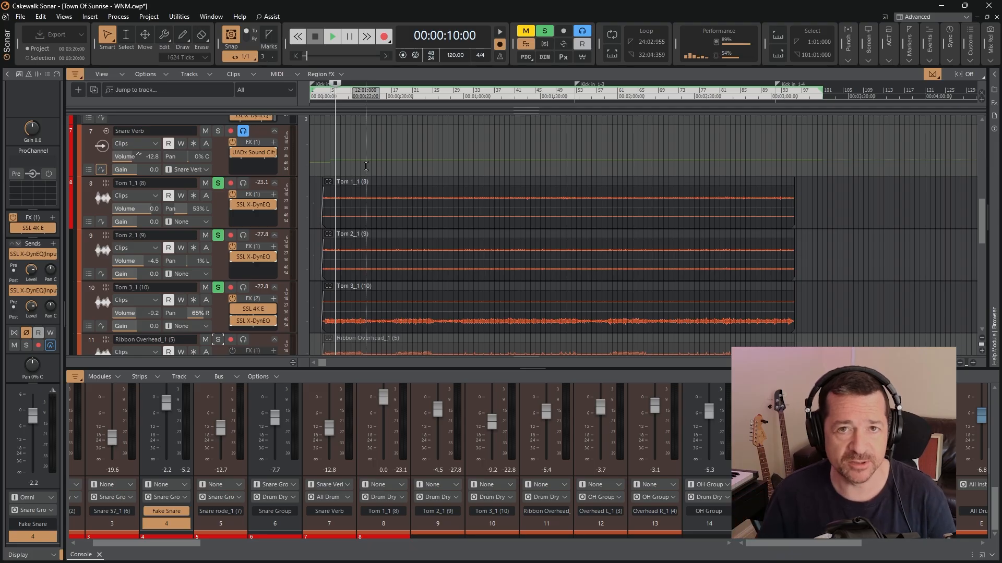
# Unsolo the Tom 1, Tom 2 and Tom 3 tracks
pyautogui.click(218, 186)
pyautogui.click(222, 236)
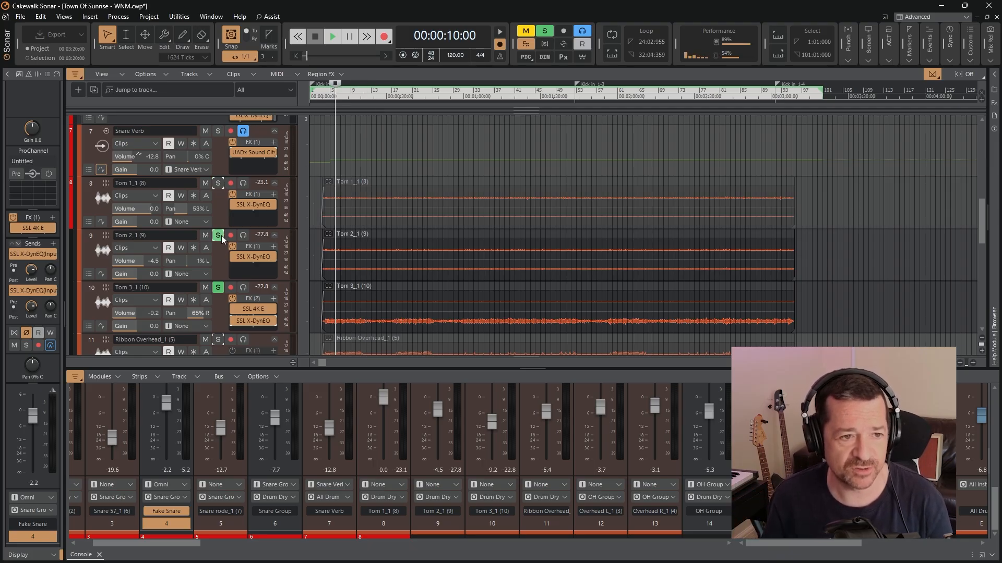
pyautogui.click(218, 288)
# Audition the Ribbon Overhead track in solo with its effects rack enabled, stop playback and unsolo the track
pyautogui.scroll(-3, 311, 219)
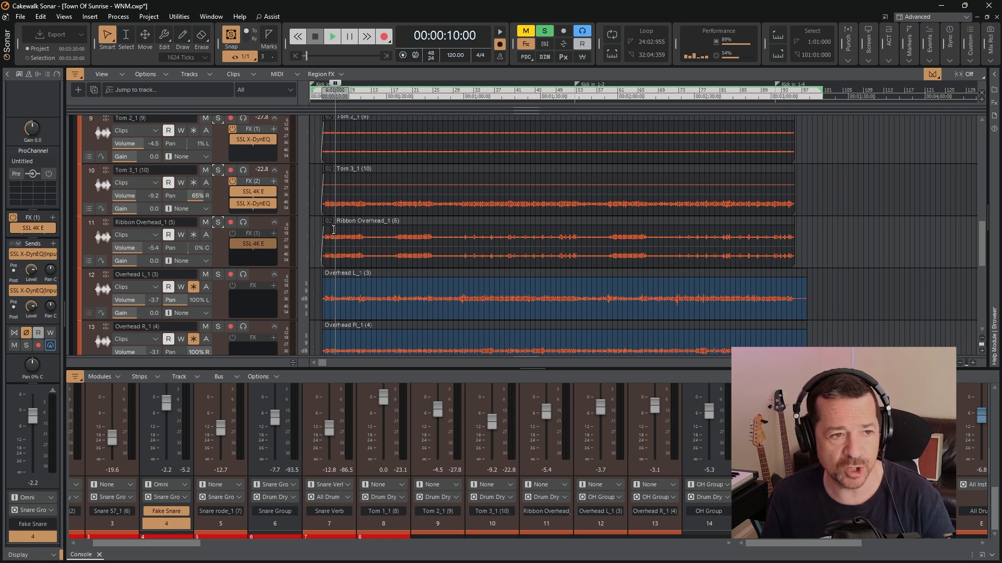
pyautogui.click(216, 223)
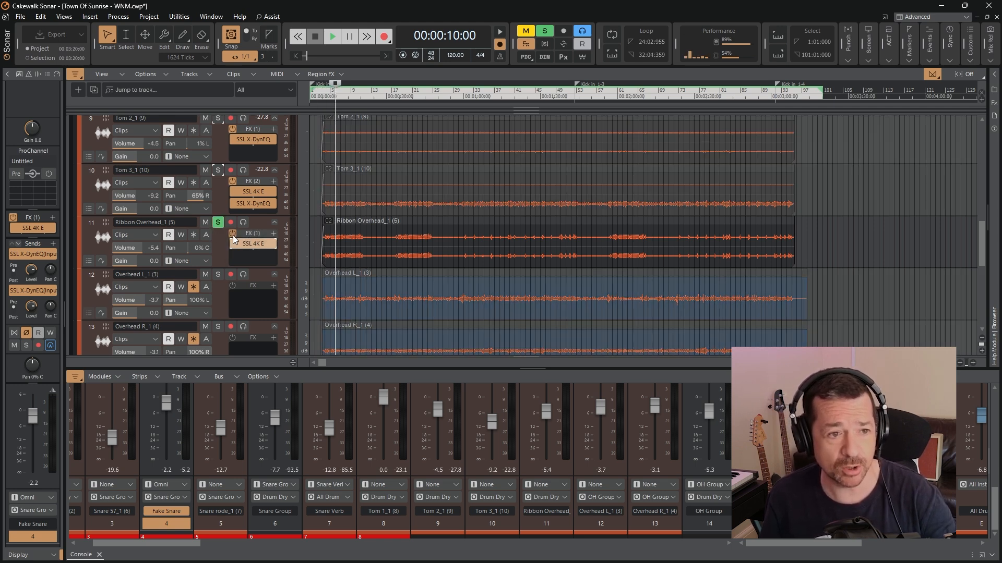
pyautogui.click(331, 36)
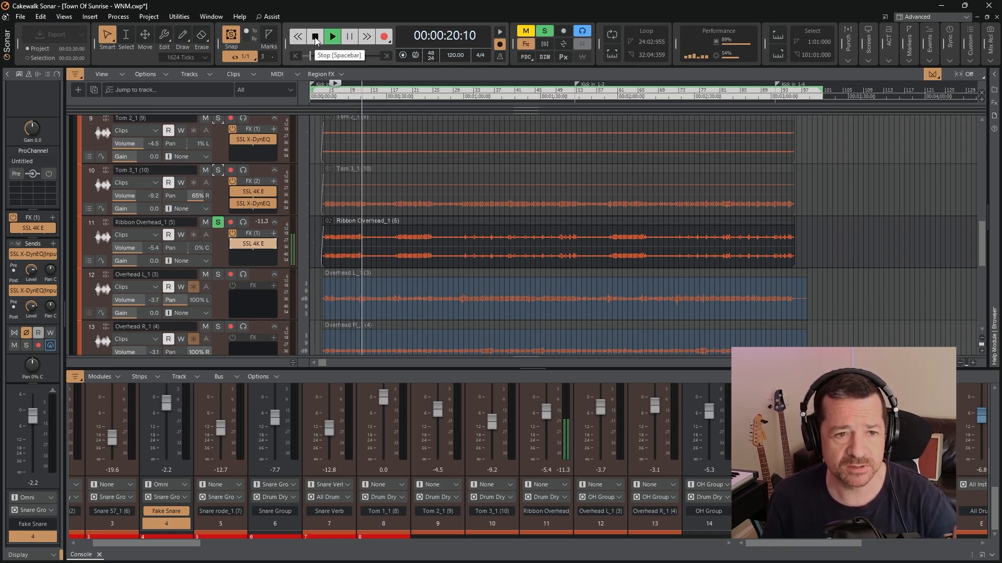
pyautogui.click(315, 36)
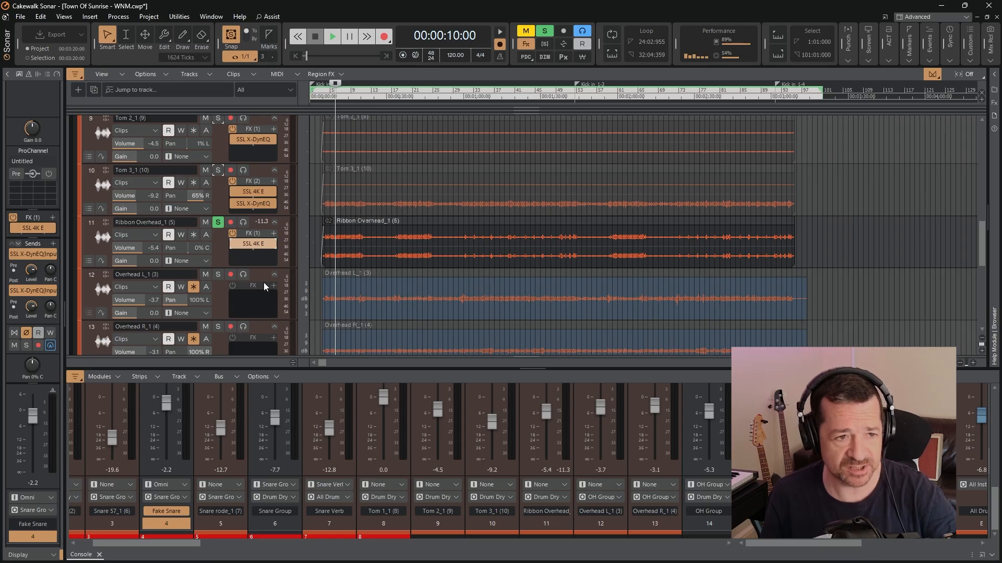
pyautogui.click(218, 222)
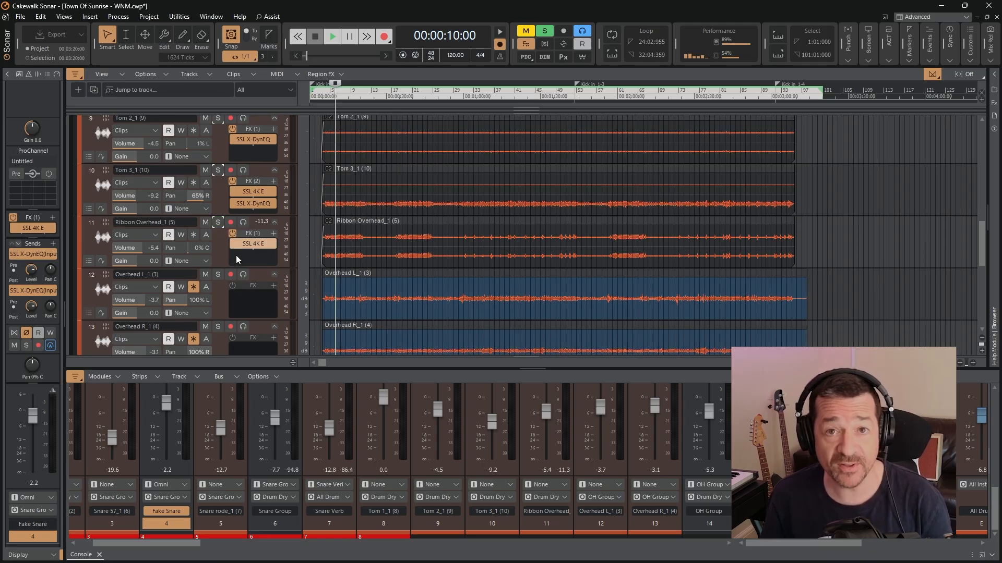
# Turn on all remaining bypassed effects racks across the project at once, including OH Group and Drum Verb
pyautogui.scroll(-3, 218, 309)
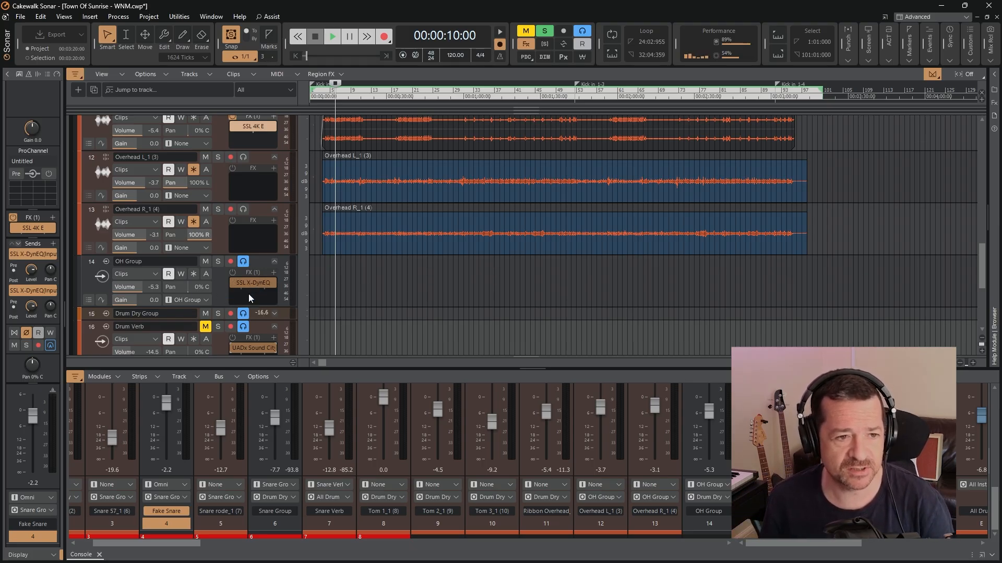
pyautogui.scroll(-3, 233, 298)
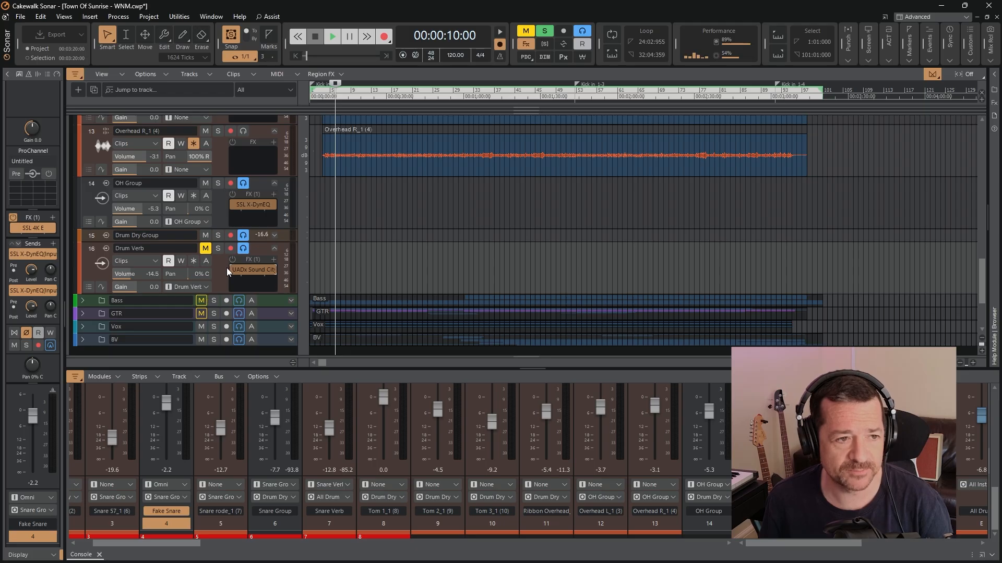
pyautogui.click(526, 44)
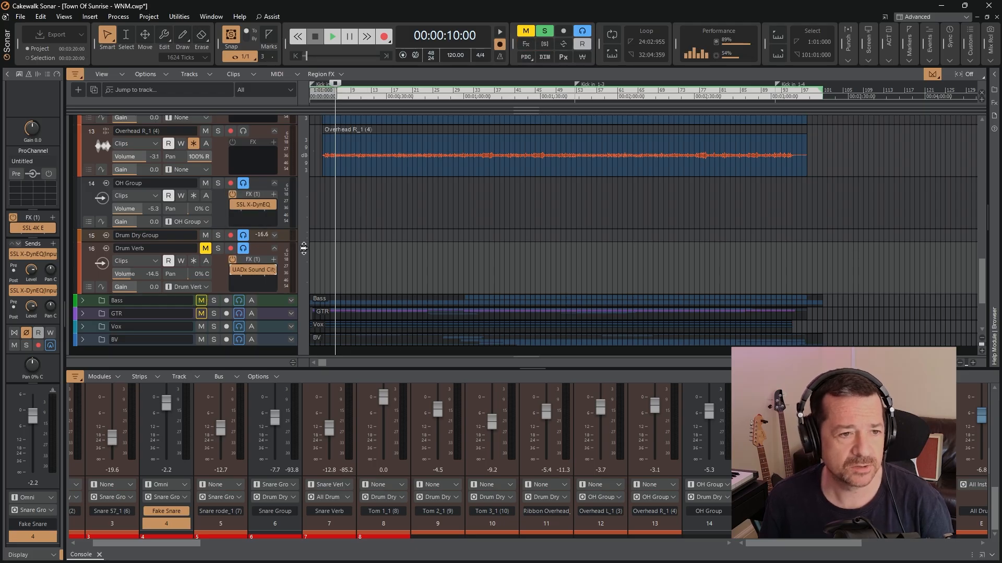
# Expand the Drum Dry Group track, make it slightly taller, and play the full drum mix with Drum Verb muted
pyautogui.click(274, 235)
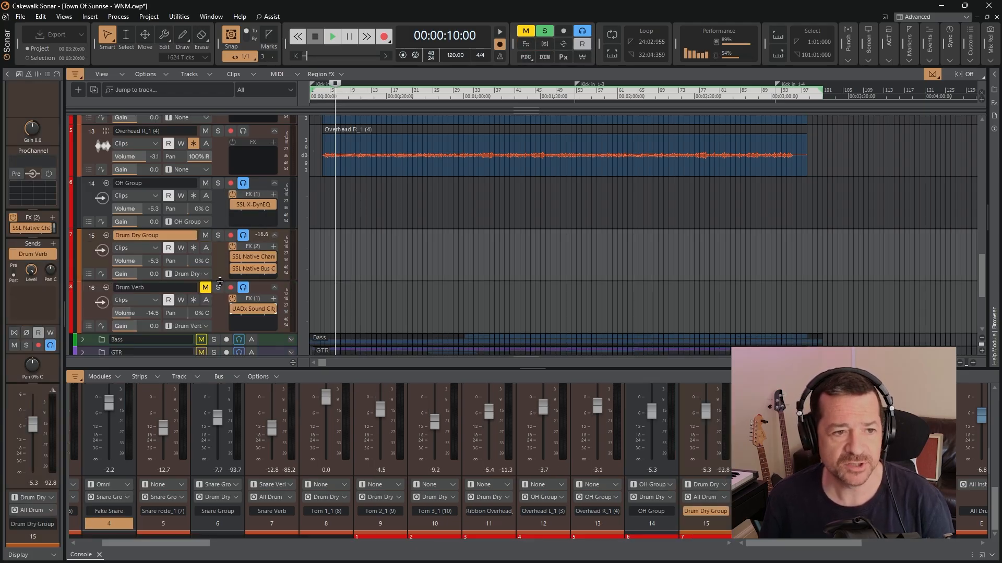
pyautogui.moveTo(219, 312); pyautogui.dragTo(224, 291)
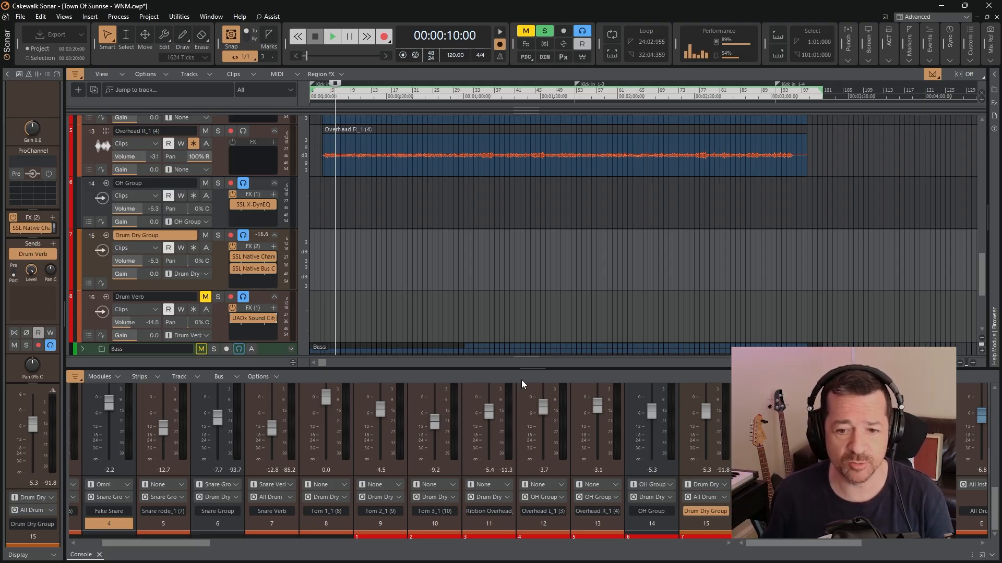
pyautogui.moveTo(850, 543); pyautogui.dragTo(809, 555)
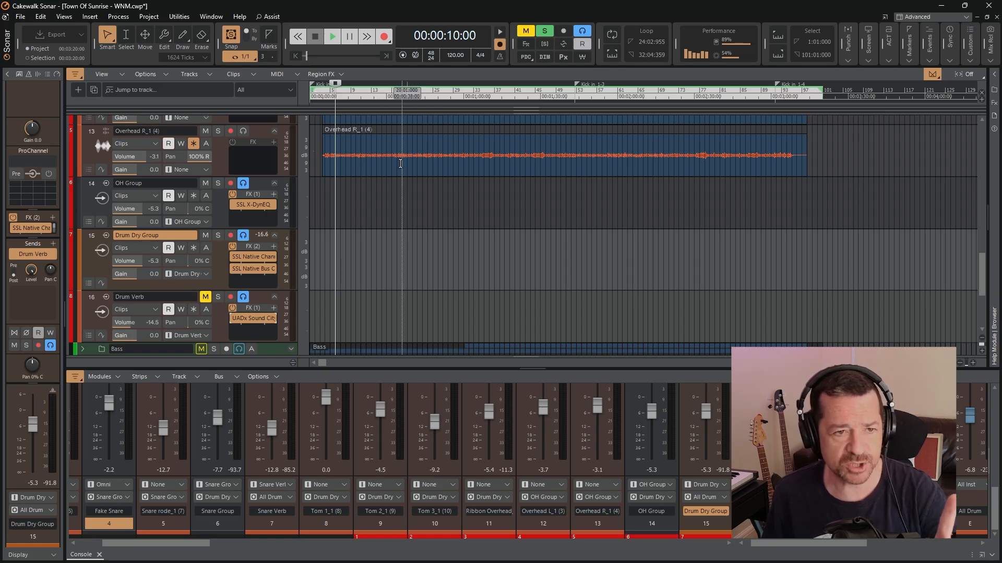
pyautogui.click(331, 37)
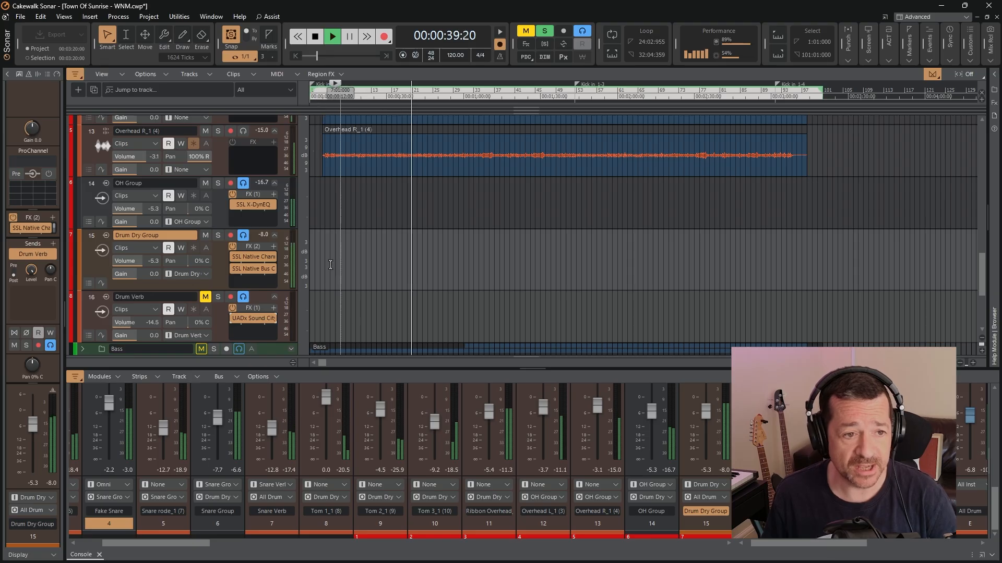
# Unmute Drum Verb in the playing drum mix, open its UADx Sound City Studios reverb, and stop playback
pyautogui.click(205, 297)
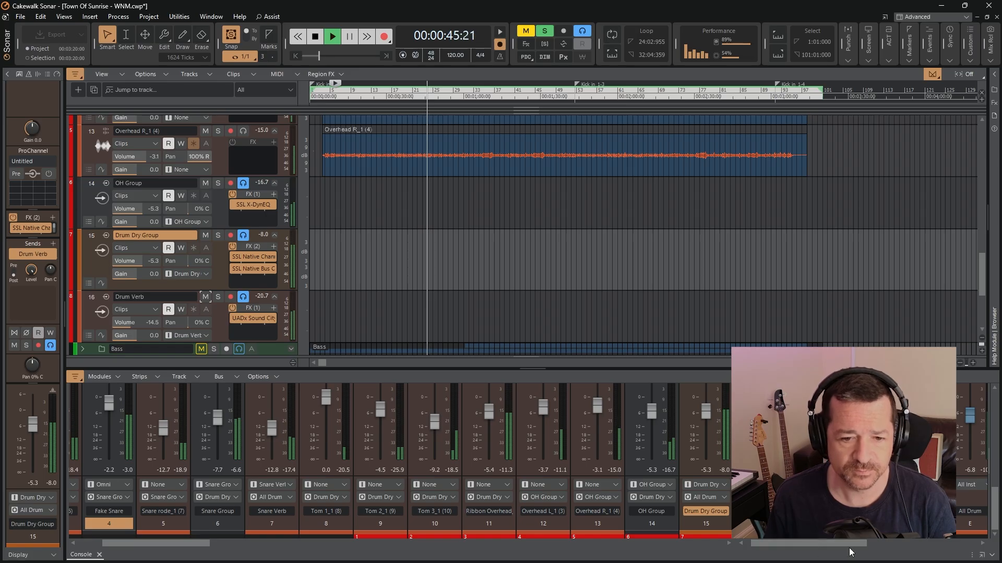
pyautogui.moveTo(197, 544); pyautogui.dragTo(224, 553)
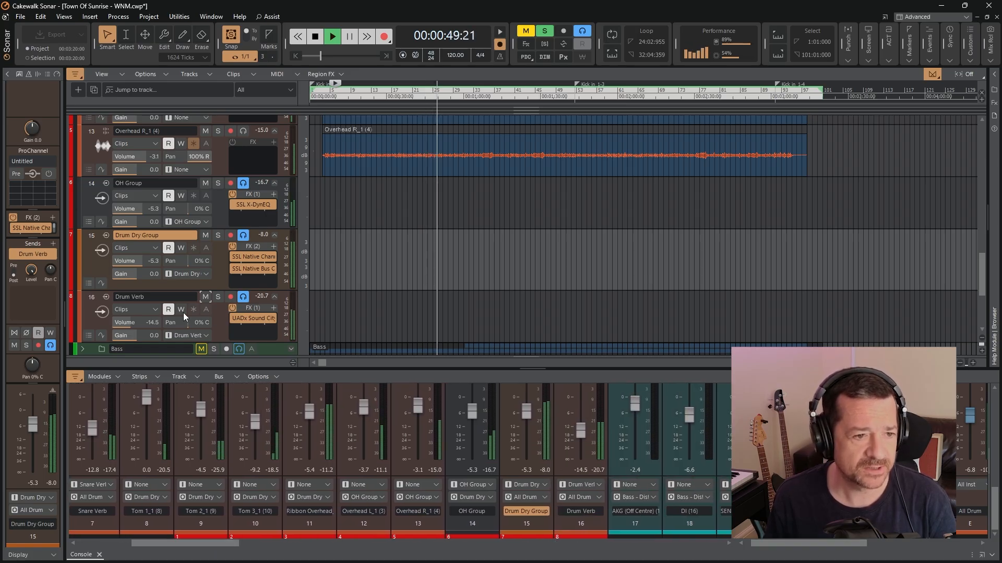
pyautogui.doubleClick(253, 319)
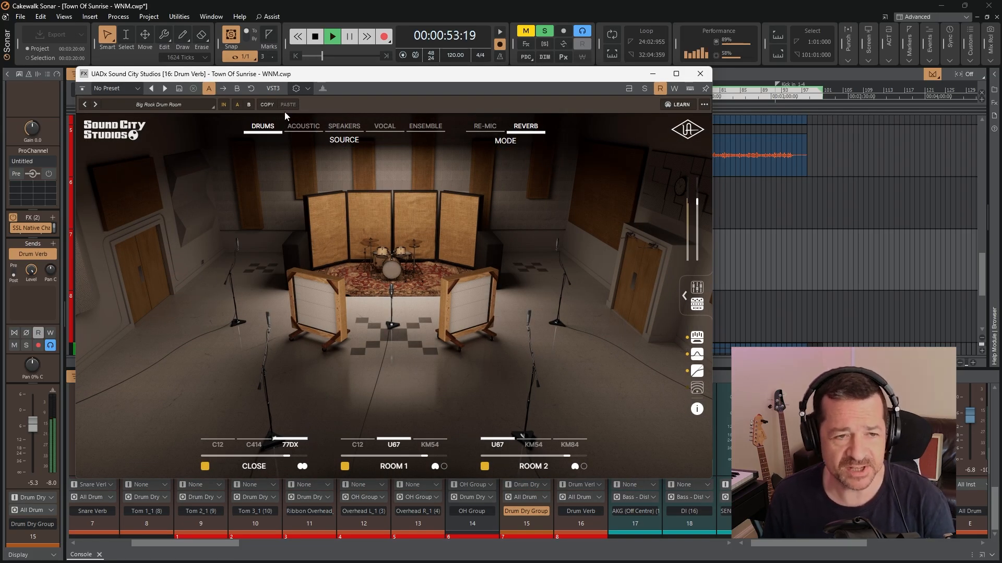
pyautogui.click(83, 89)
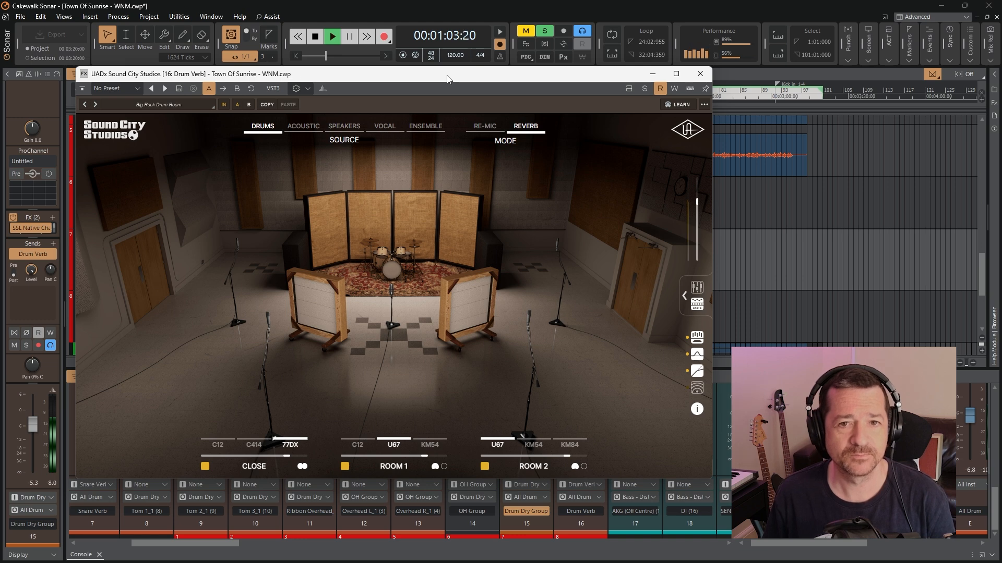
pyautogui.click(315, 37)
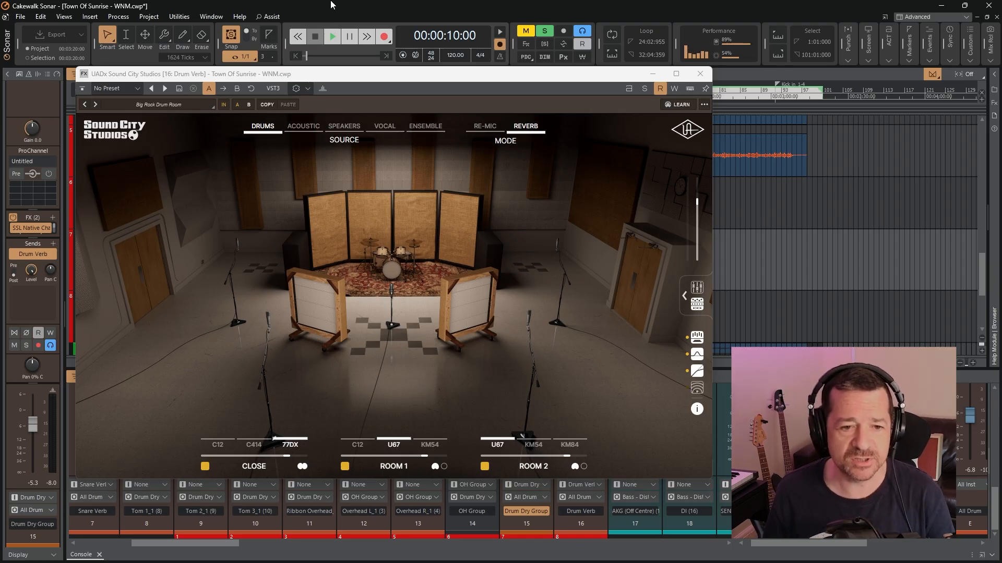
# Play the drum mix and expand the master effects section of the Sound City Studios reverb
pyautogui.moveTo(416, 122)
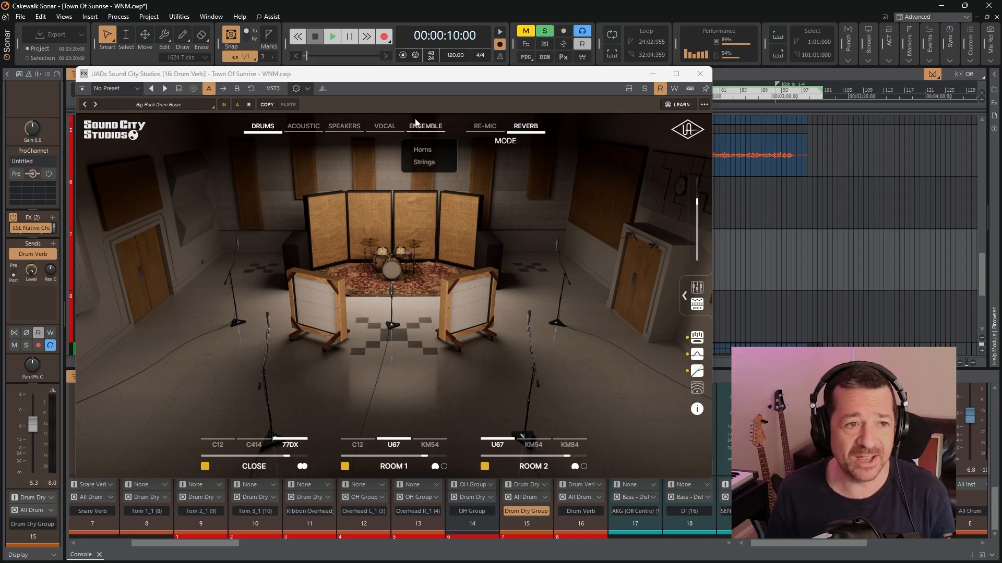
pyautogui.click(332, 39)
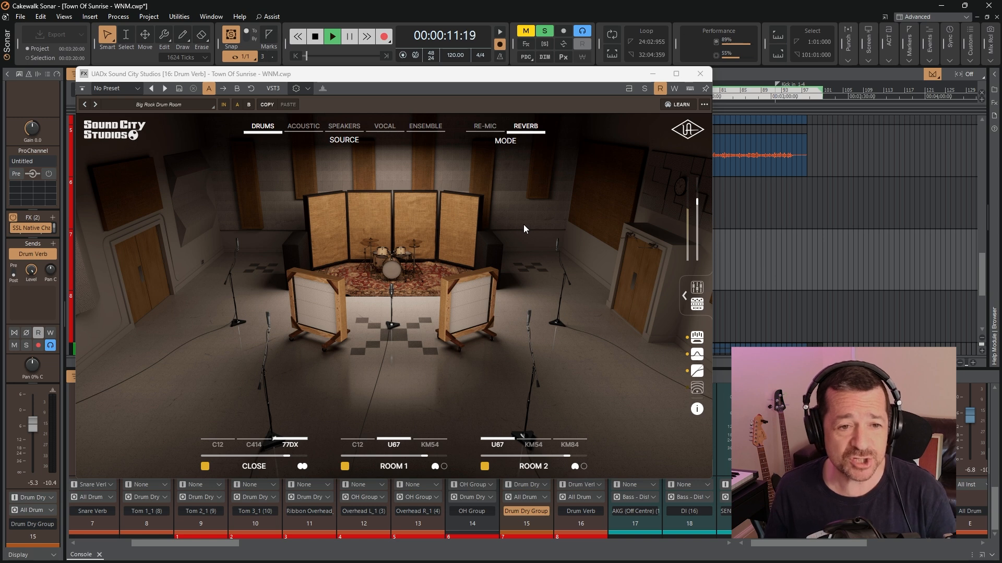
pyautogui.click(684, 298)
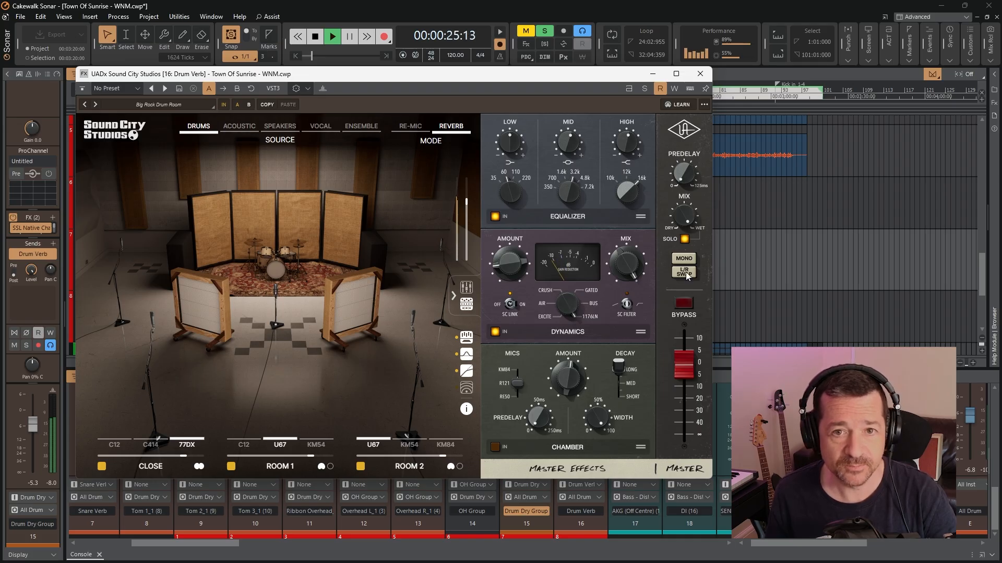
# Briefly solo Drum Verb to hear the reverb alone, unsolo it, close the plugin and stop playback
pyautogui.click(643, 89)
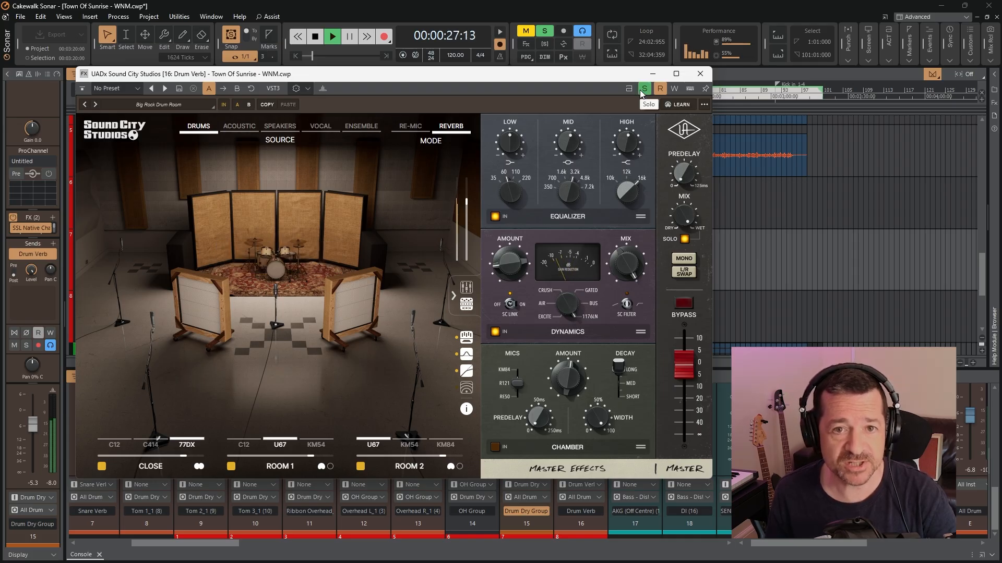
pyautogui.click(643, 90)
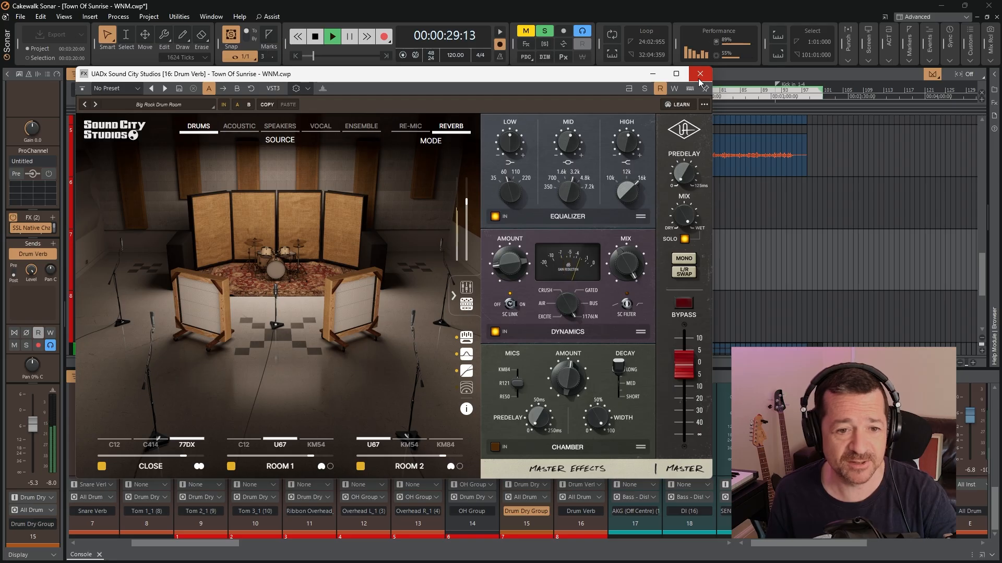
pyautogui.click(699, 79)
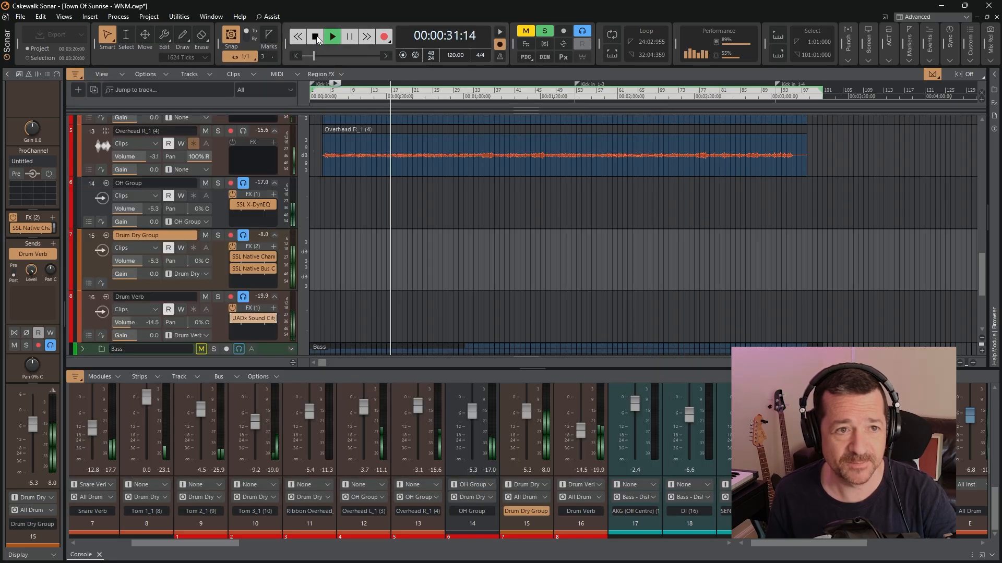
pyautogui.click(316, 37)
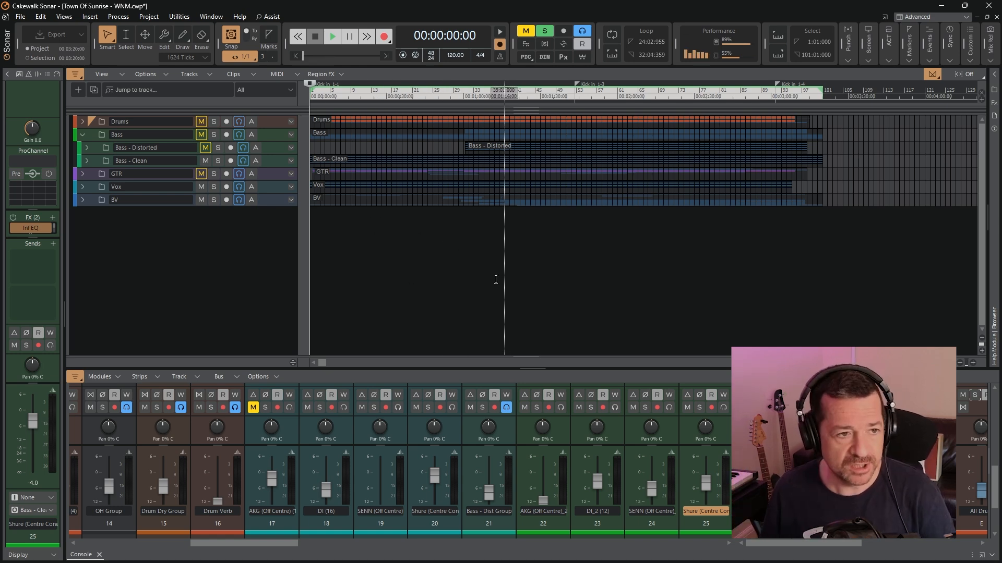
# Expand the Bass - Clean folder and bring its tracks and their console faders into view
pyautogui.click(86, 162)
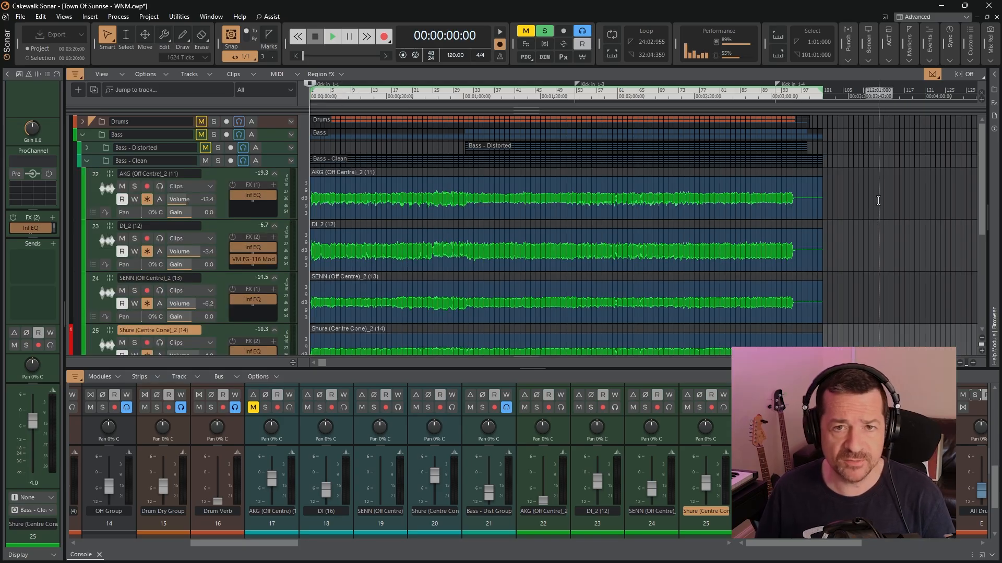
pyautogui.scroll(-3, 878, 201)
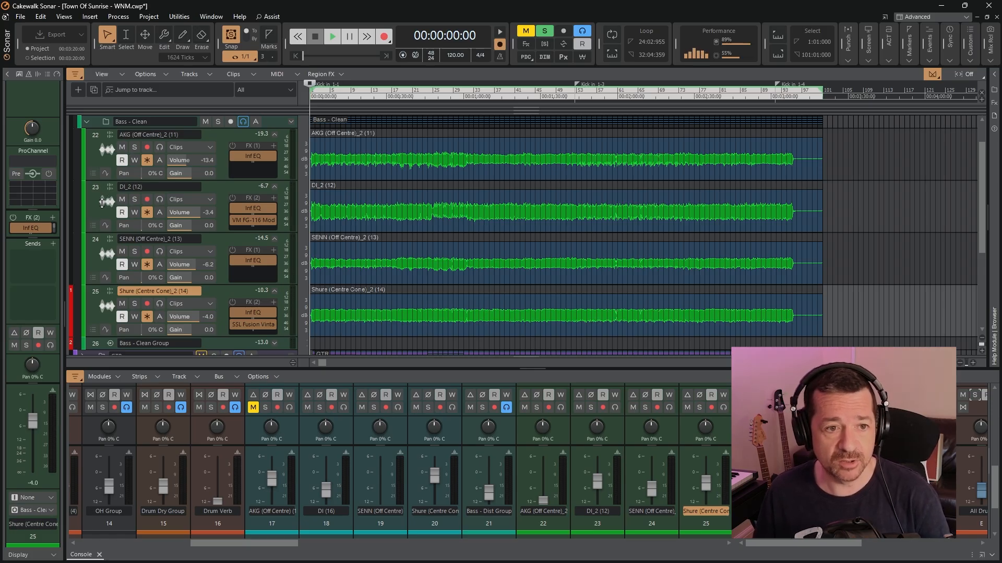
pyautogui.moveTo(996, 480); pyautogui.dragTo(997, 497)
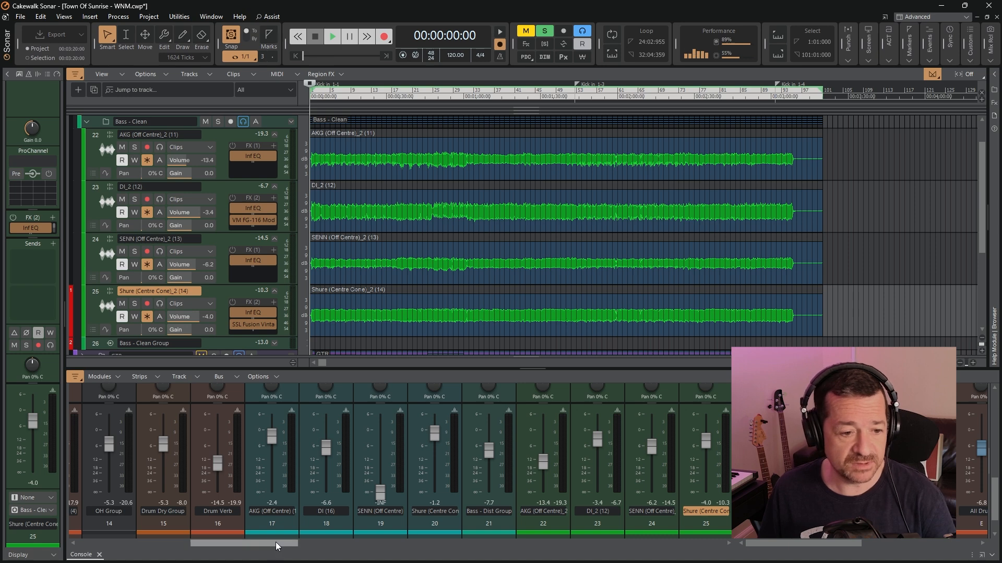
pyautogui.moveTo(277, 546); pyautogui.dragTo(302, 546)
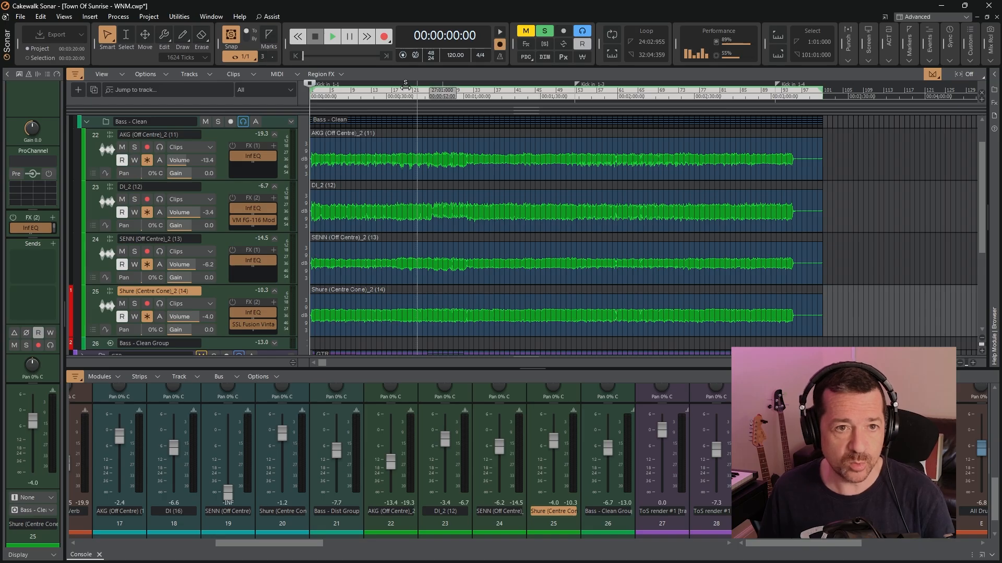
# Audition the clean bass with the Shure (Centre Cone)_2 track muted and unmuted, and stop playback with the console effects racks in view
pyautogui.press('space')
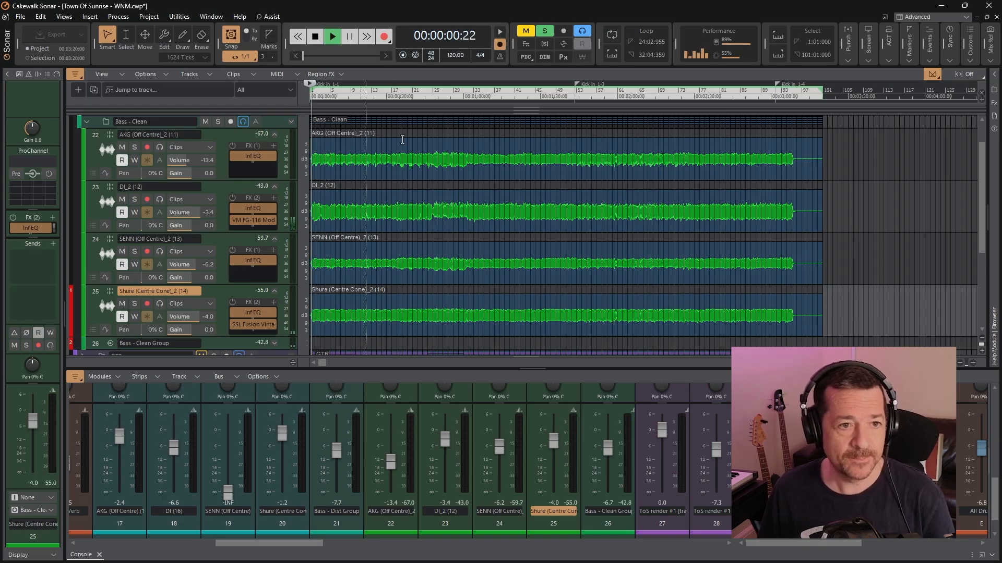
pyautogui.moveTo(994, 499); pyautogui.dragTo(994, 497)
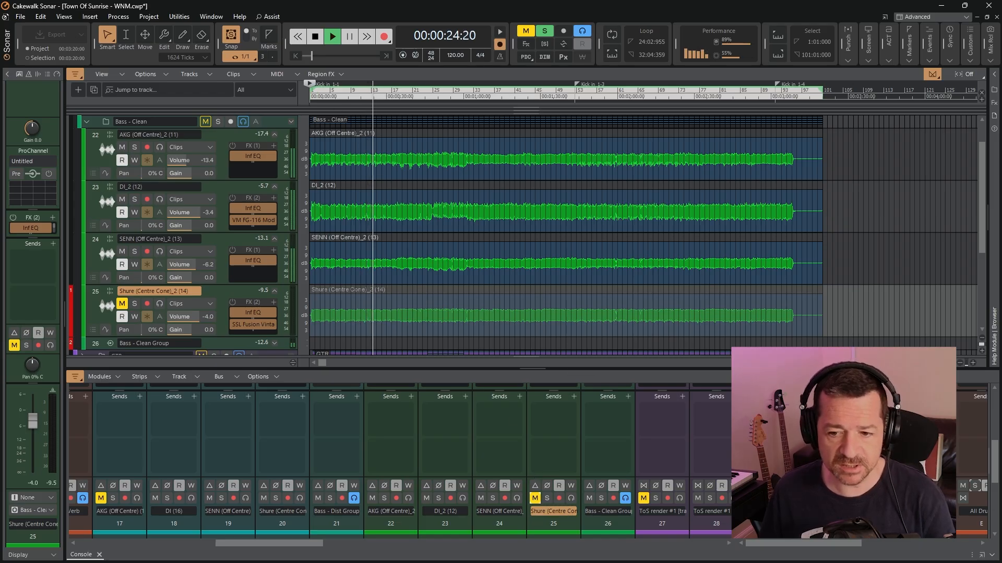
pyautogui.moveTo(995, 450); pyautogui.dragTo(994, 455)
pyautogui.click(535, 484)
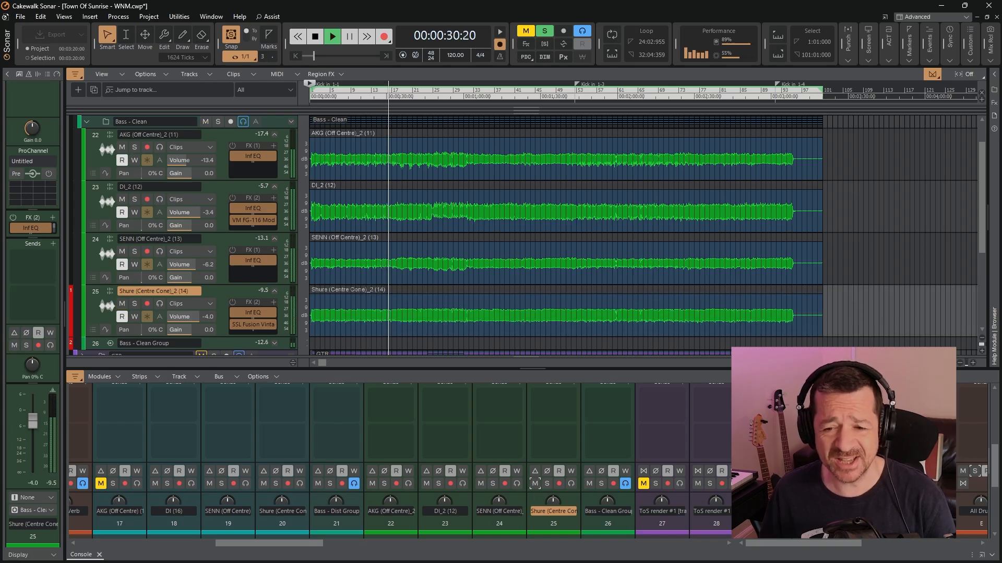
pyautogui.moveTo(996, 455); pyautogui.dragTo(997, 414)
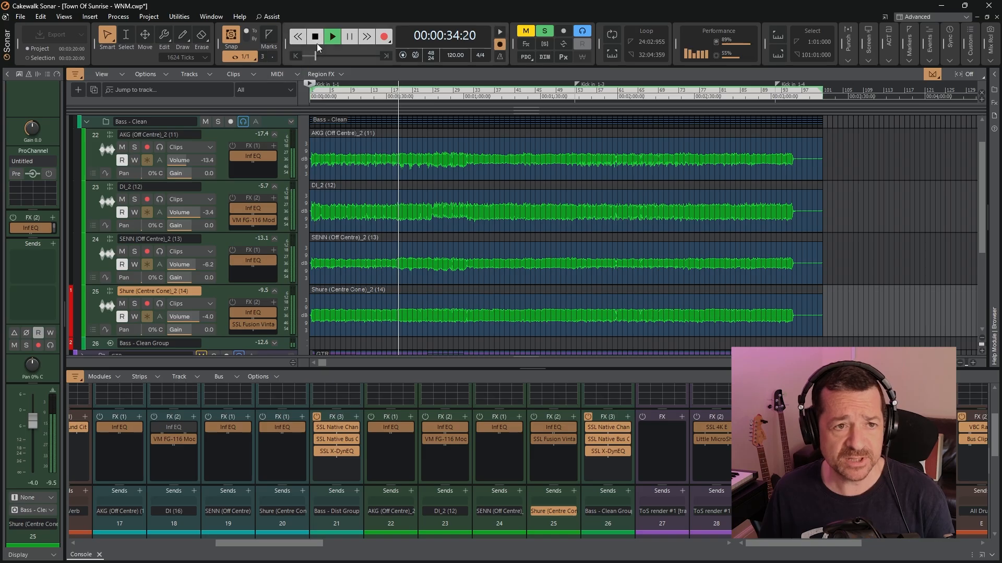
pyautogui.click(315, 37)
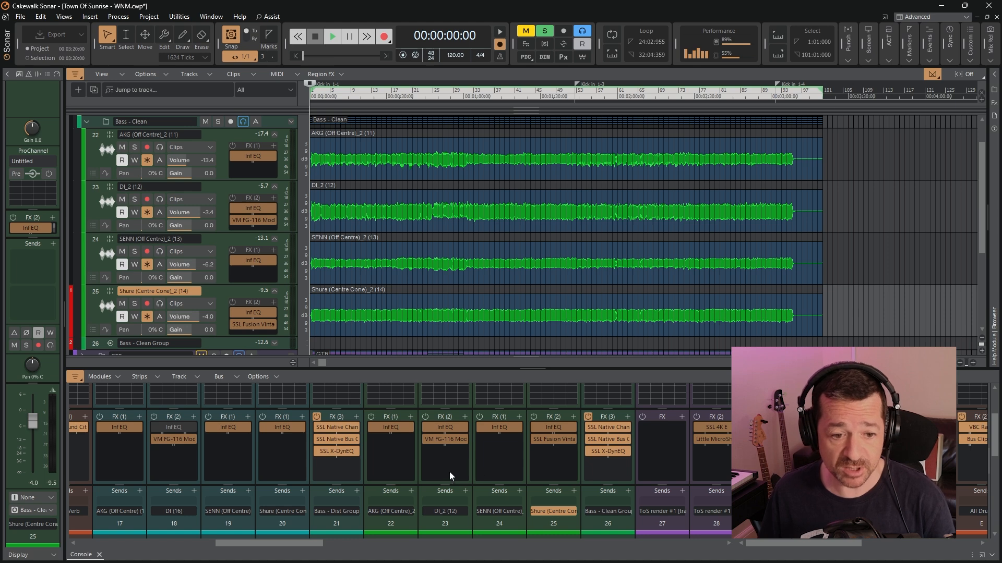
# Open the Infinity EQ on the DI_2 bass track, examine its low-pass filter point, and close it
pyautogui.doubleClick(443, 428)
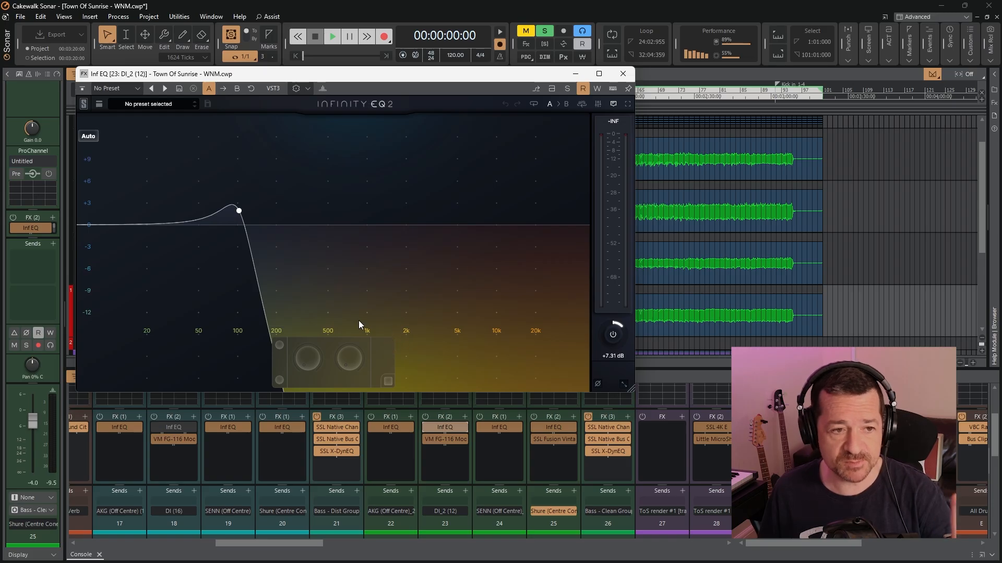
pyautogui.click(239, 211)
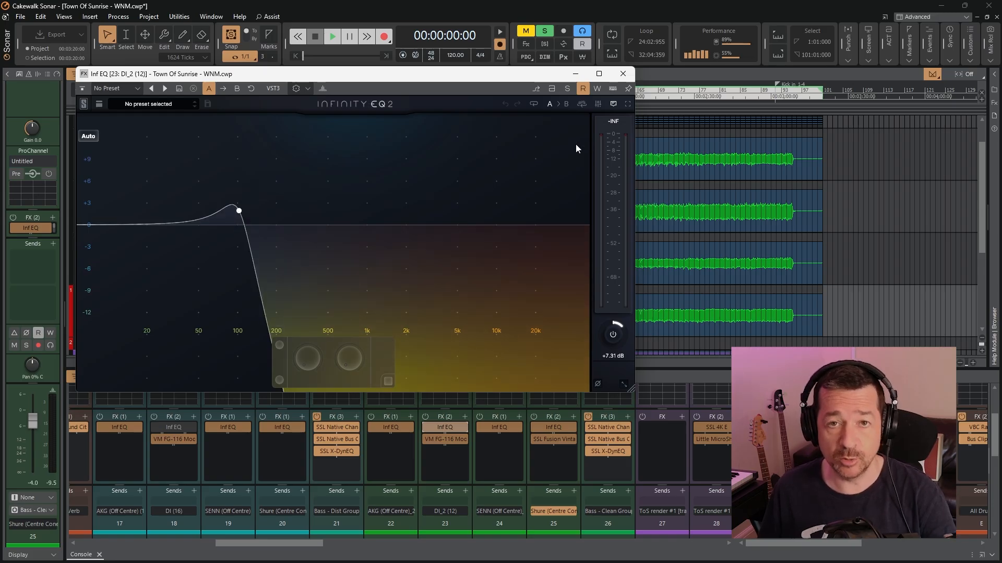
pyautogui.click(623, 74)
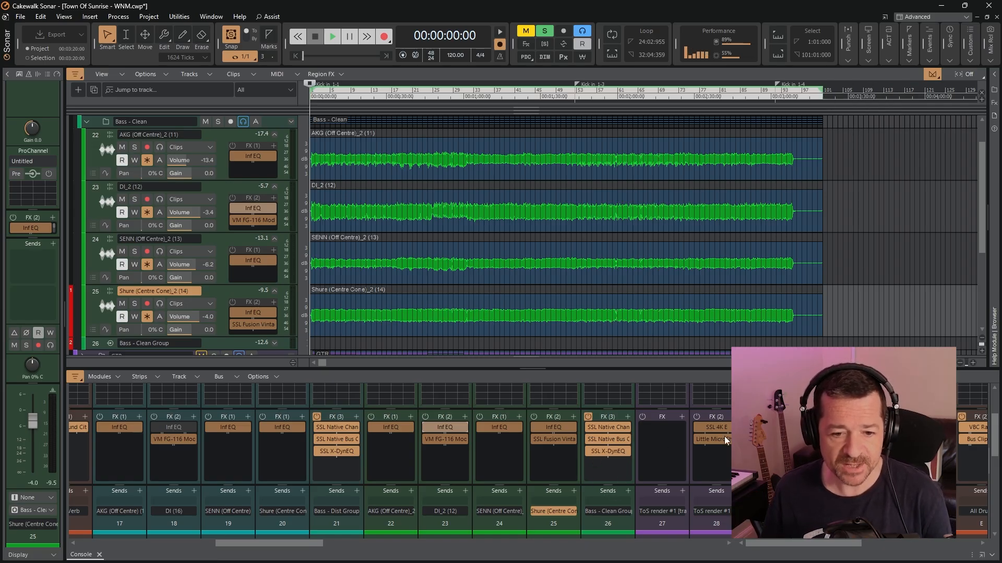
# Play the clean bass and review the EQ and compressor settings of SSL Native Channel Strip 2 on Bass - Clean Group, closing it and stopping playback
pyautogui.click(334, 37)
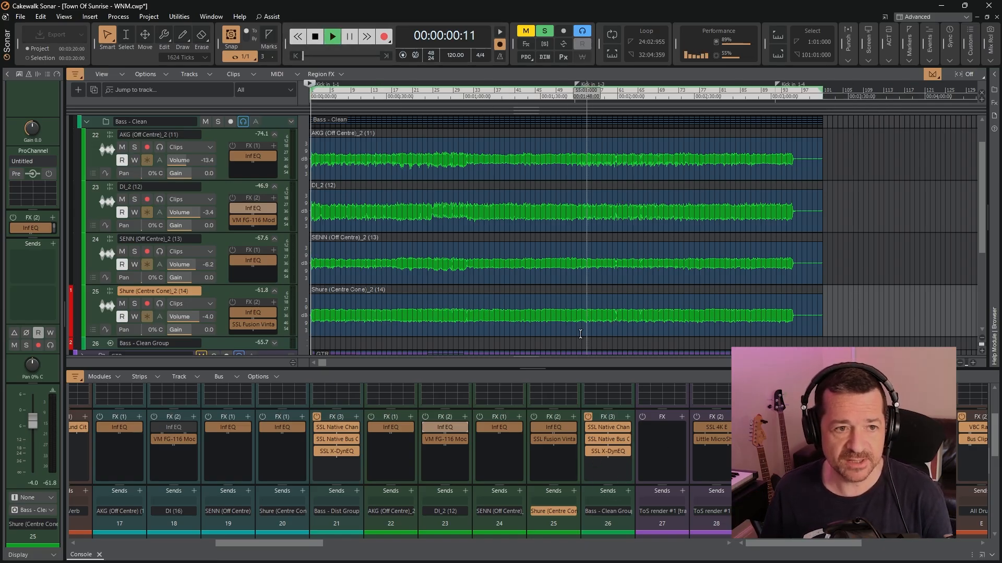
pyautogui.doubleClick(608, 426)
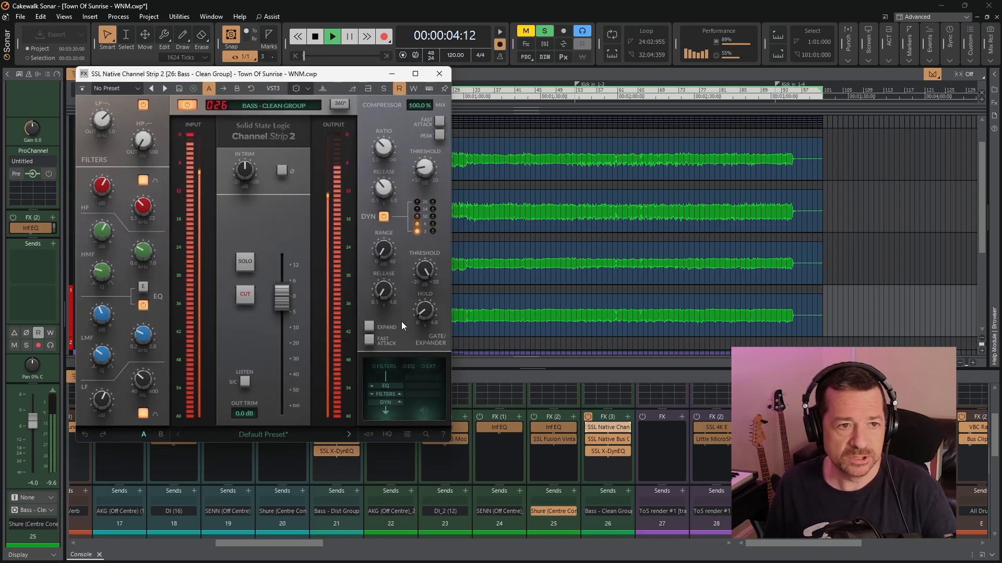
pyautogui.moveTo(106, 120)
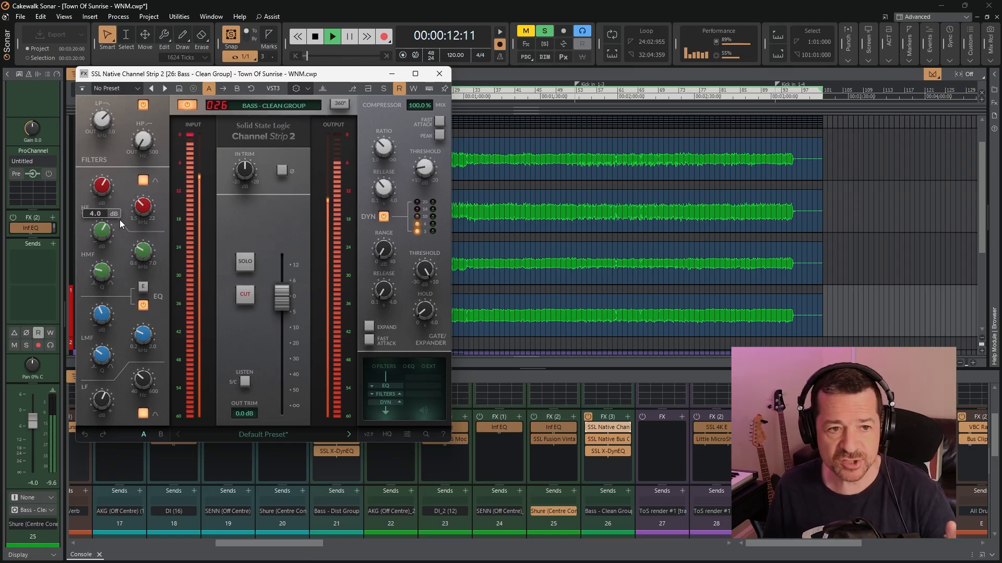
pyautogui.moveTo(151, 336)
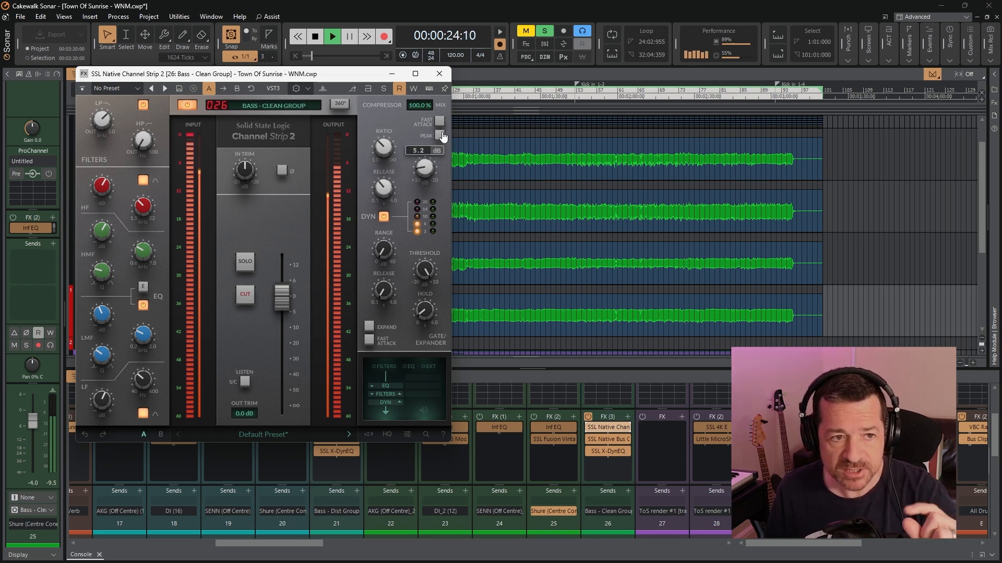
pyautogui.click(439, 78)
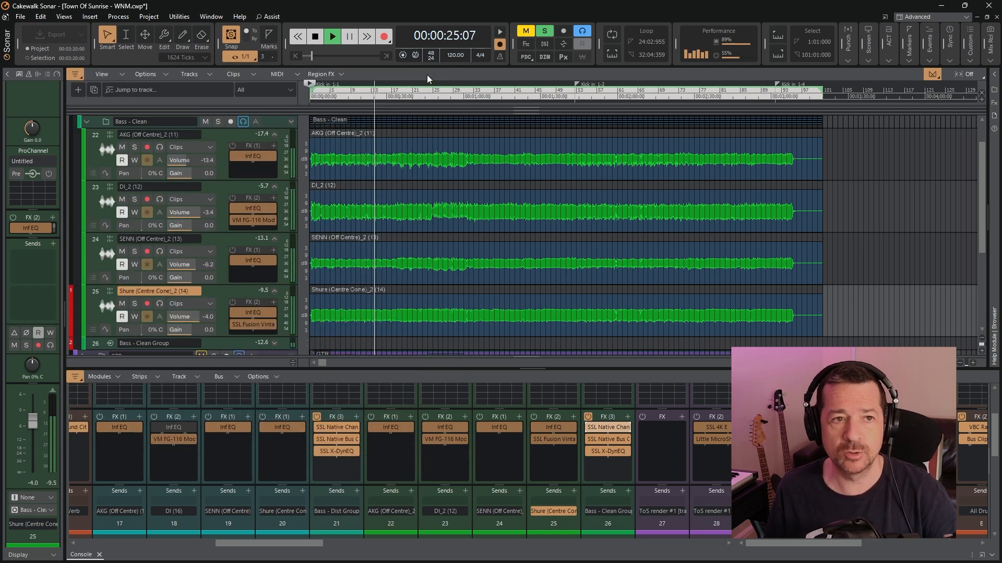
pyautogui.click(316, 36)
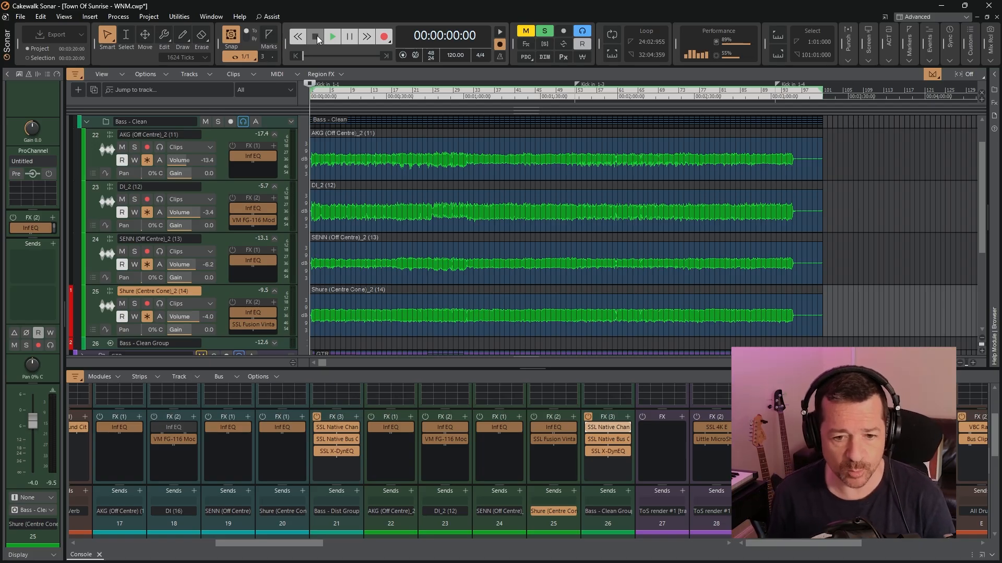
# Open SSL Native Bus Compressor 2 on Bass - Clean Group, examine its compression during playback, and close it
pyautogui.doubleClick(604, 442)
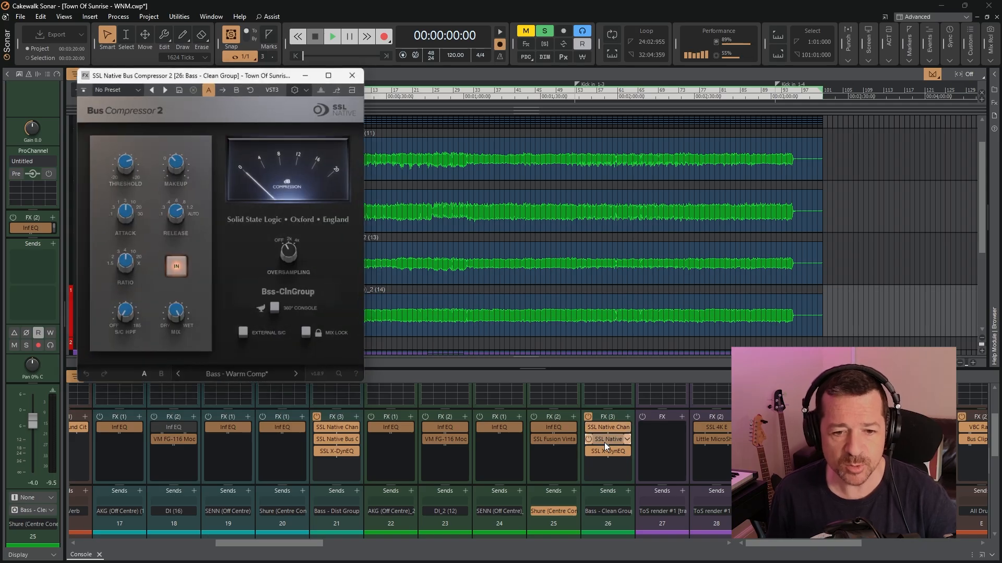
pyautogui.click(331, 36)
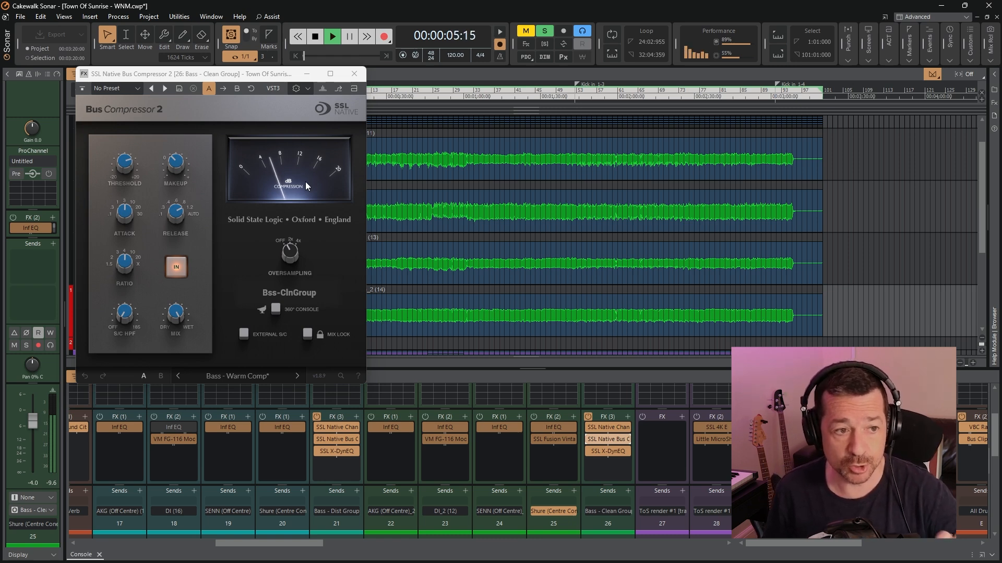
pyautogui.click(355, 75)
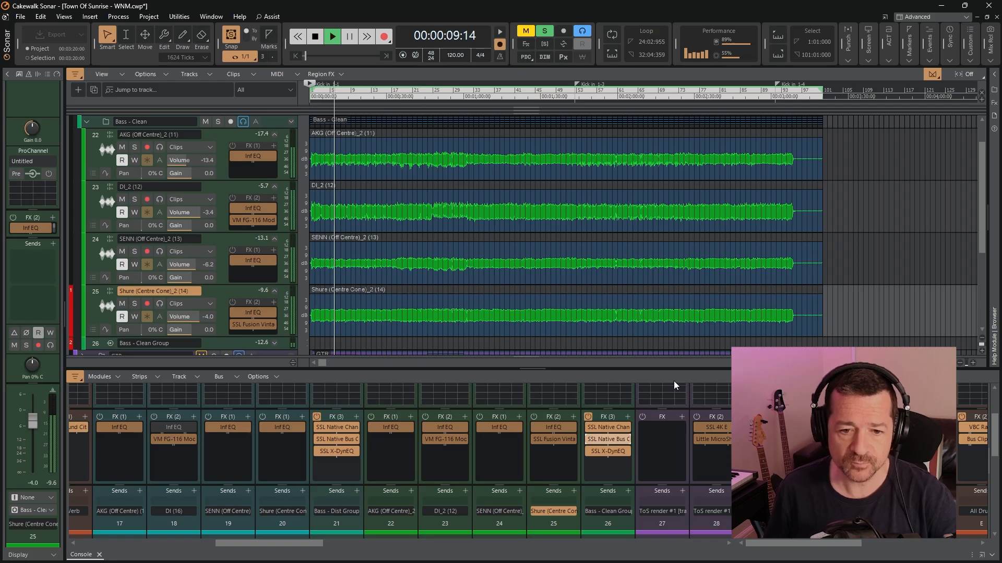
# Open SSL X-DynEQ on Bass - Clean Group during playback to examine its EQ curve, and stop playback
pyautogui.doubleClick(609, 453)
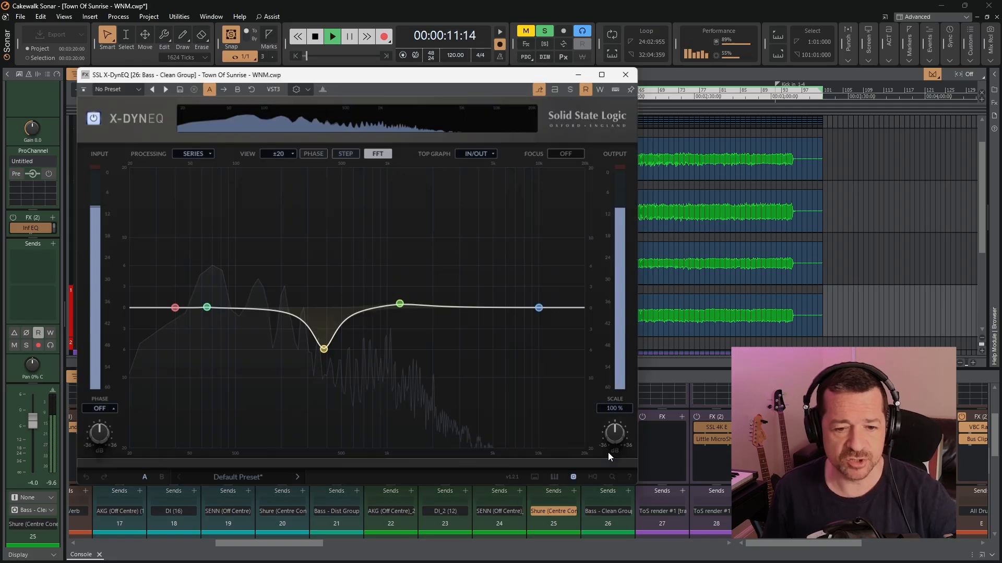
pyautogui.click(315, 36)
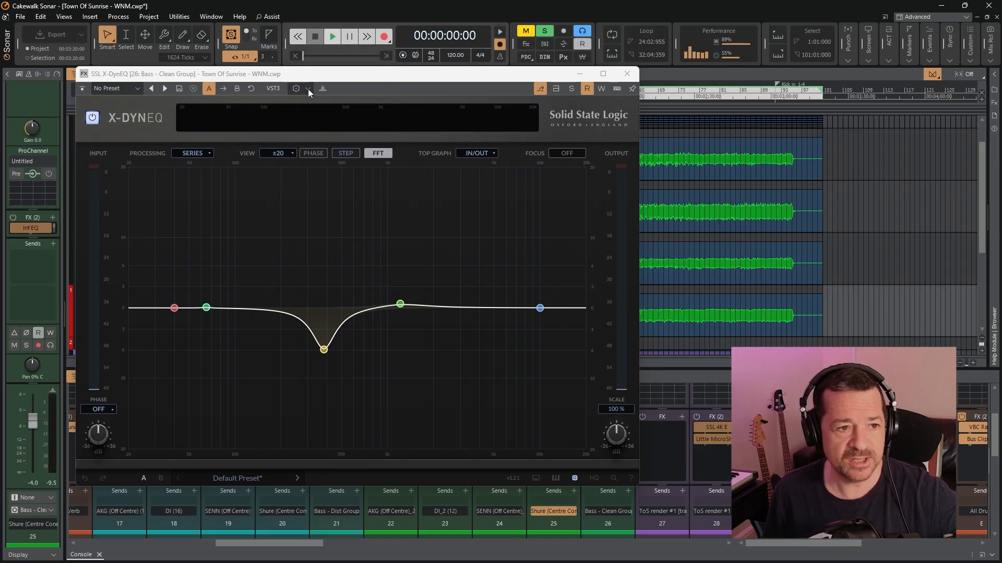
# Play the clean bass, compare SSL X-DynEQ bypassed and enabled, close the plugin and stop playback
pyautogui.press('space')
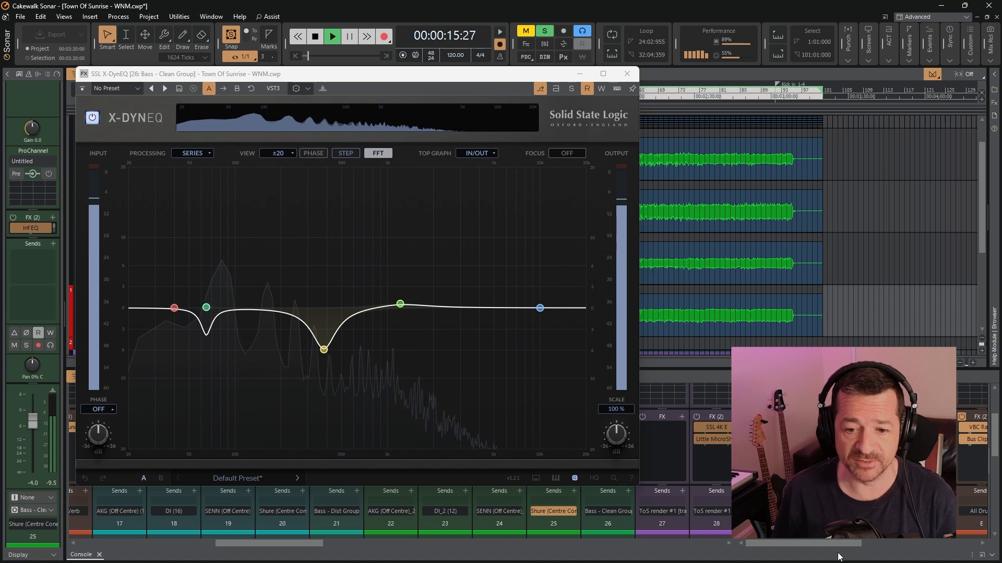
pyautogui.moveTo(798, 543); pyautogui.dragTo(835, 543)
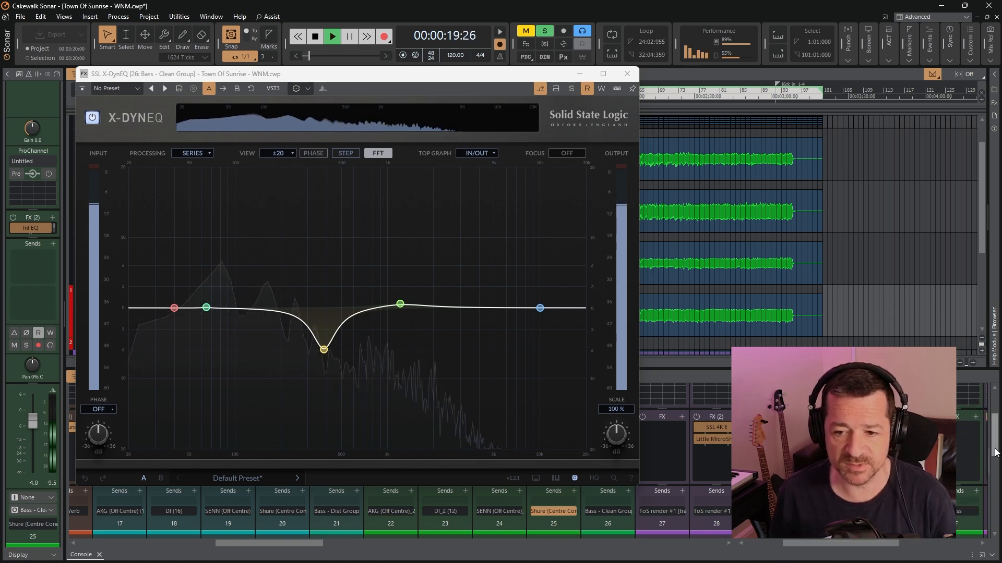
pyautogui.moveTo(997, 453); pyautogui.dragTo(995, 477)
pyautogui.click(949, 493)
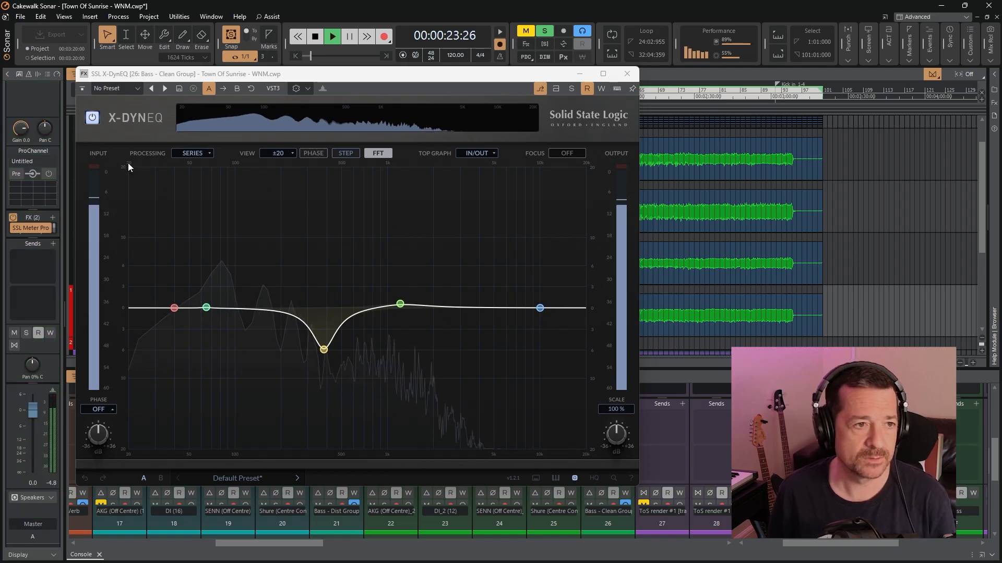
pyautogui.click(93, 119)
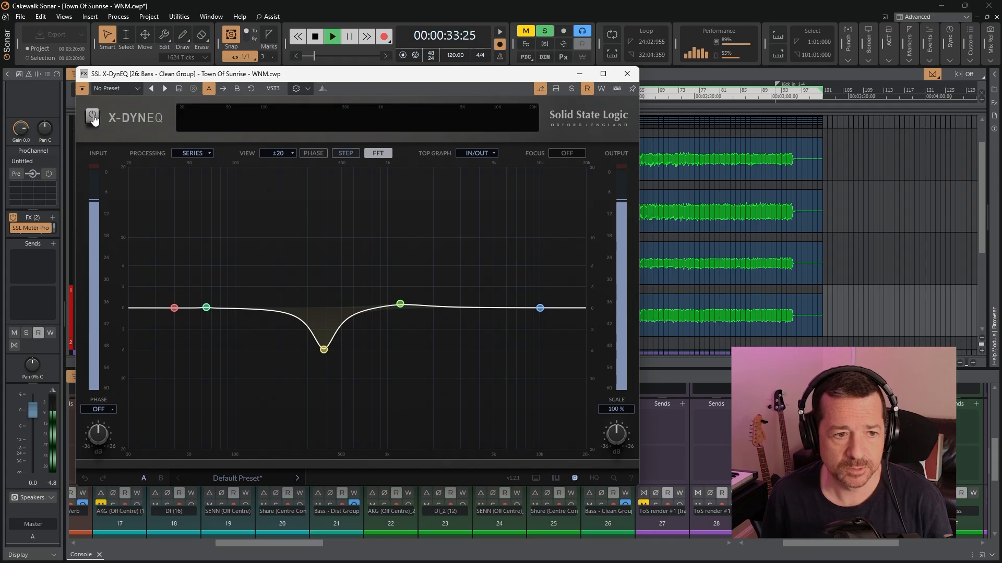
pyautogui.click(93, 119)
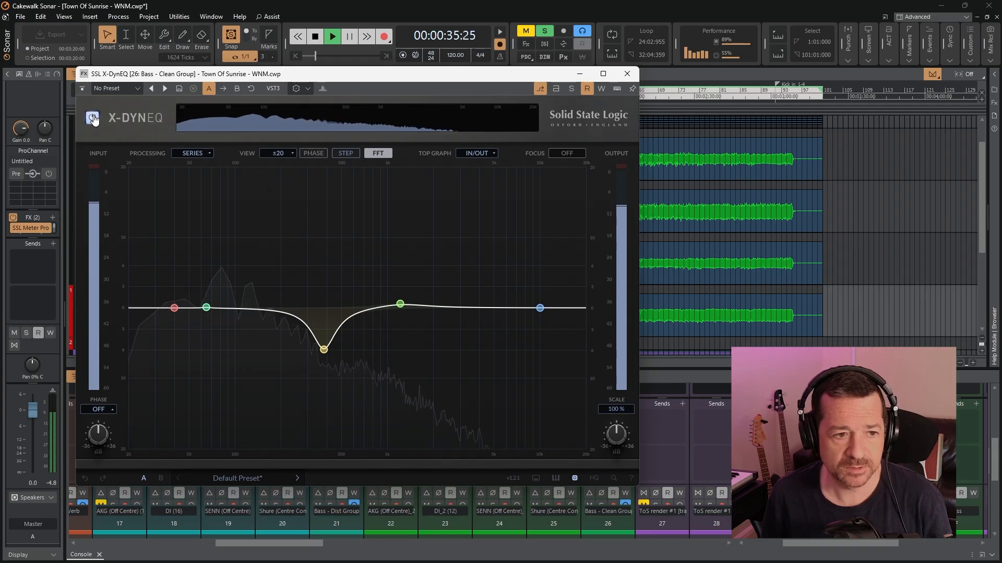
pyautogui.click(626, 76)
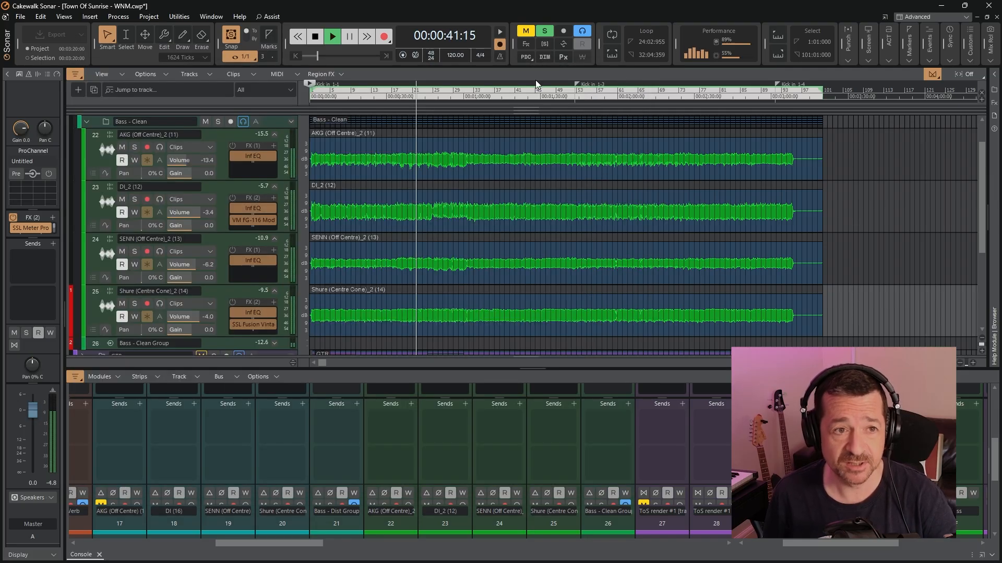
pyautogui.click(314, 38)
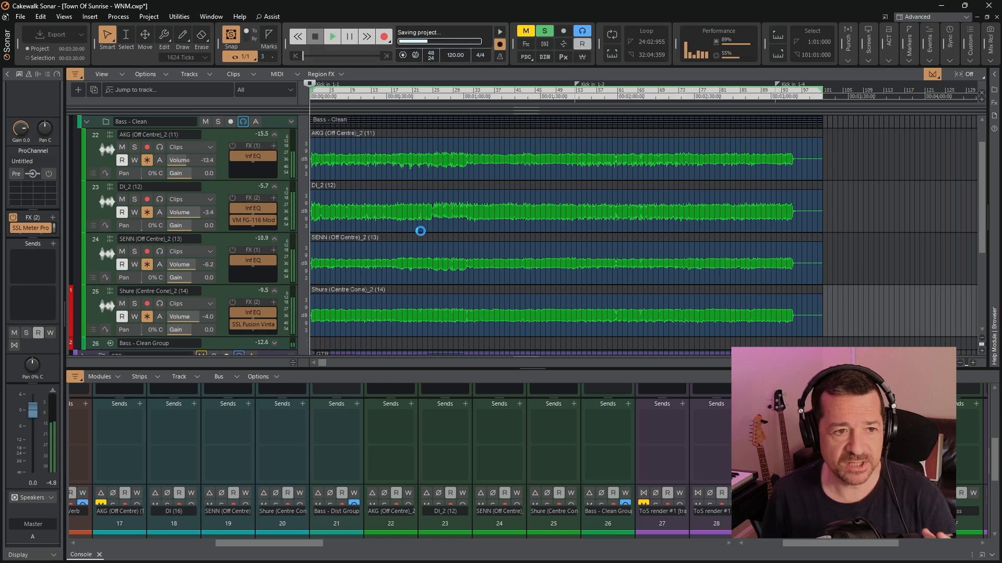
# Open VM FG-116 Modern on the DI_2 track to examine its settings, close it and collapse the Bass - Clean folder
pyautogui.doubleClick(250, 226)
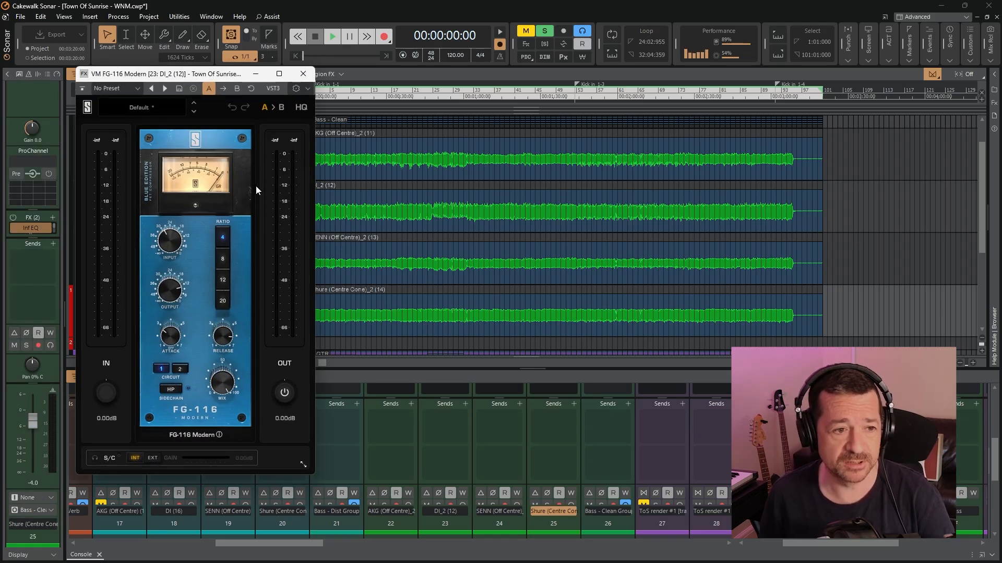
pyautogui.click(304, 73)
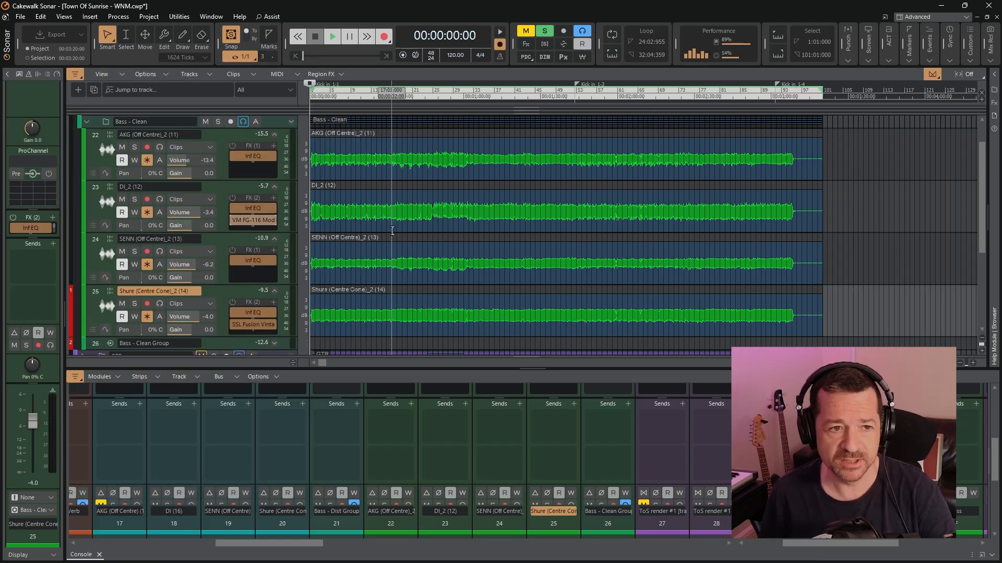
pyautogui.click(87, 122)
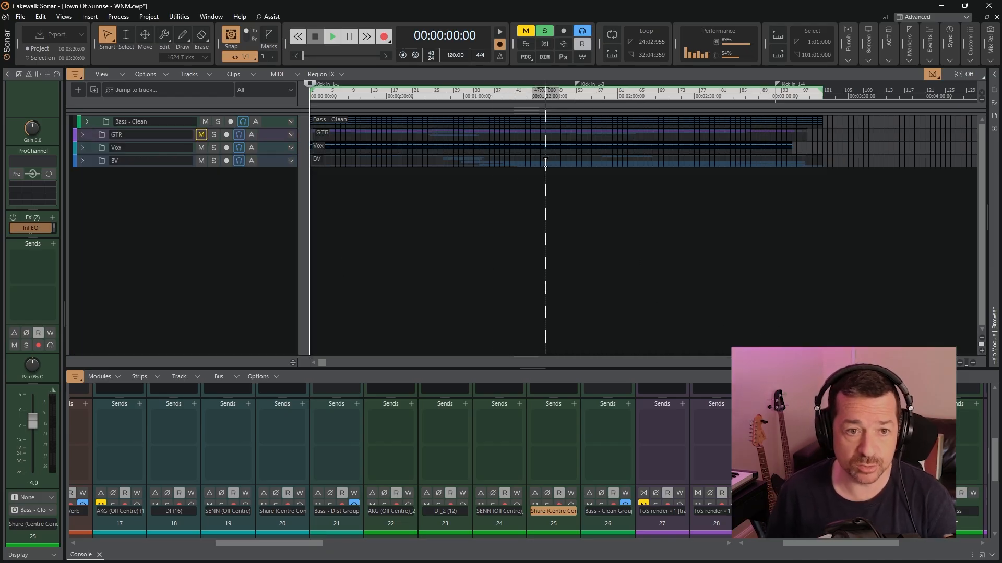
# Expand the Bass - Distorted folder, solo Bass - Dist Group and play from 00:01:00:00
pyautogui.scroll(3, 132, 234)
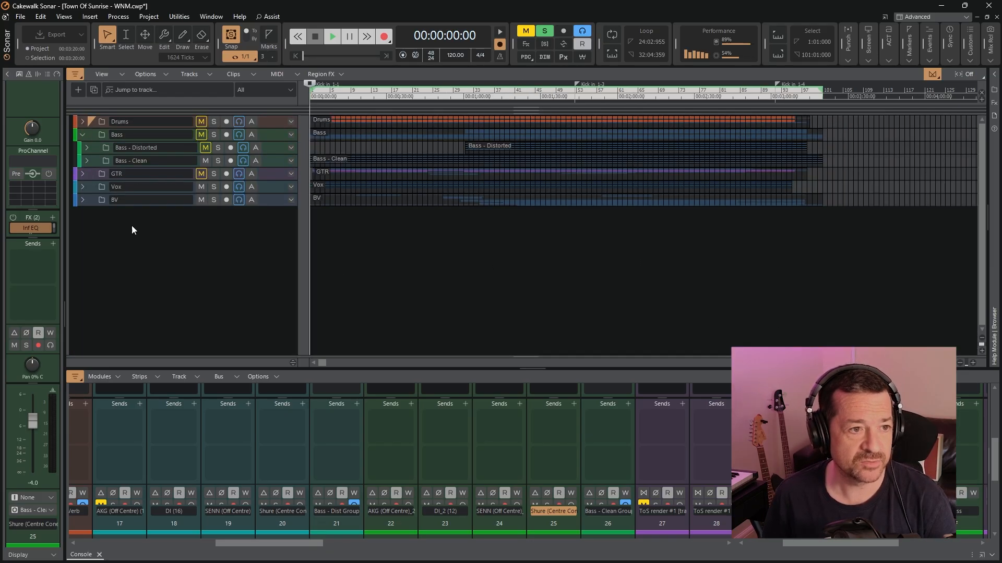
pyautogui.click(87, 149)
pyautogui.click(462, 95)
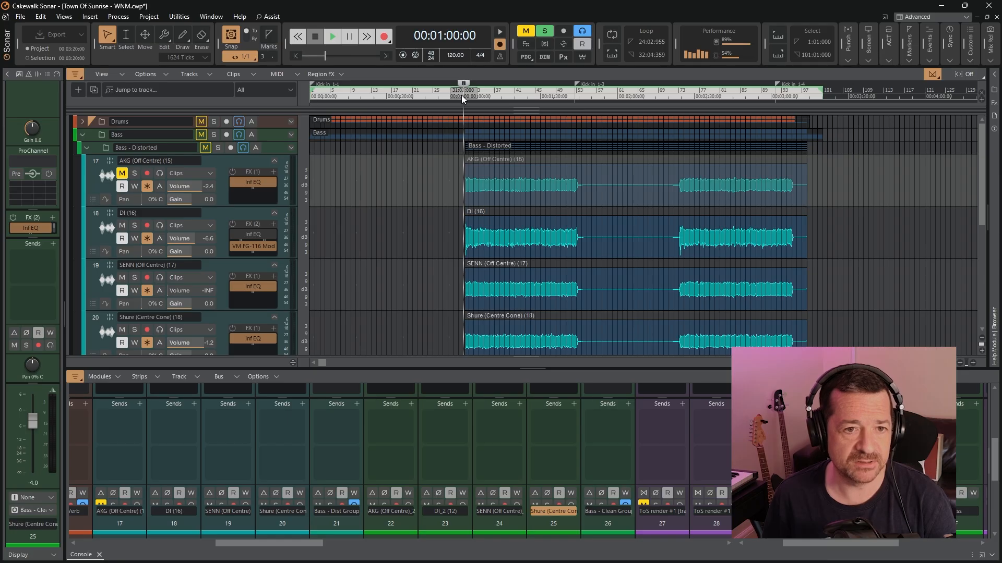
pyautogui.scroll(-5, 285, 222)
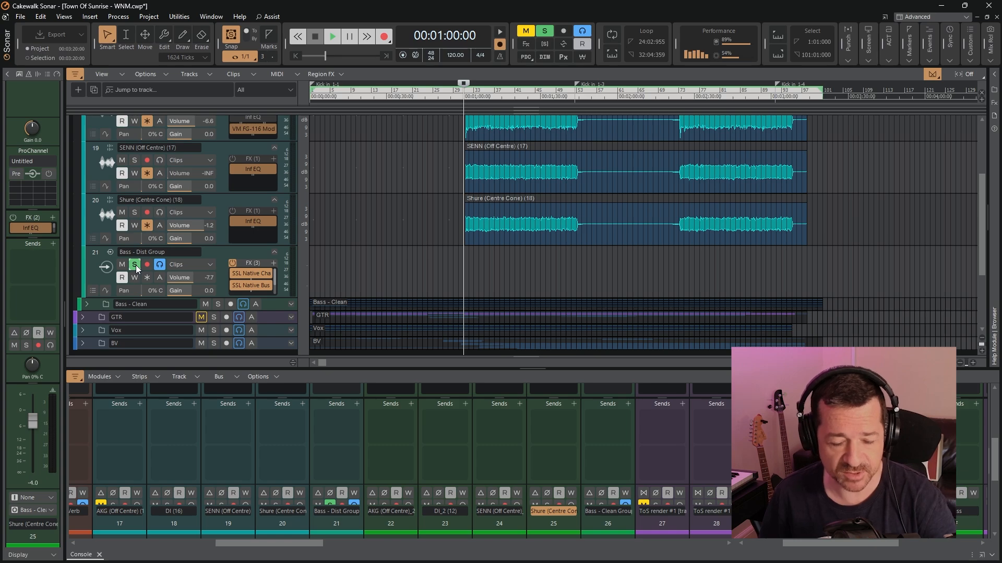
pyautogui.press('space')
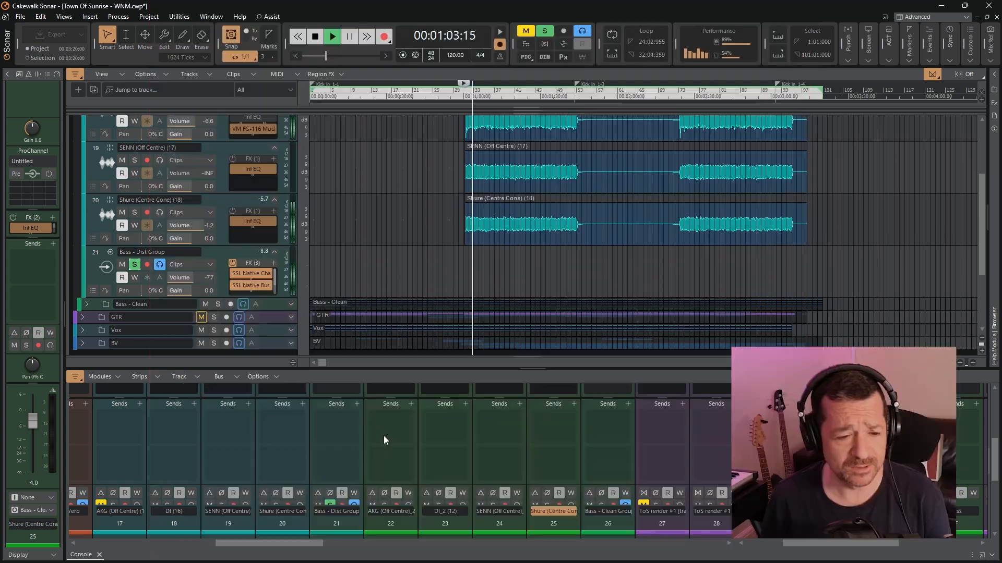
# Audition the distorted DI track soloed on its own during playback, and return to the soloed Bass - Dist Group
pyautogui.scroll(-2, 383, 436)
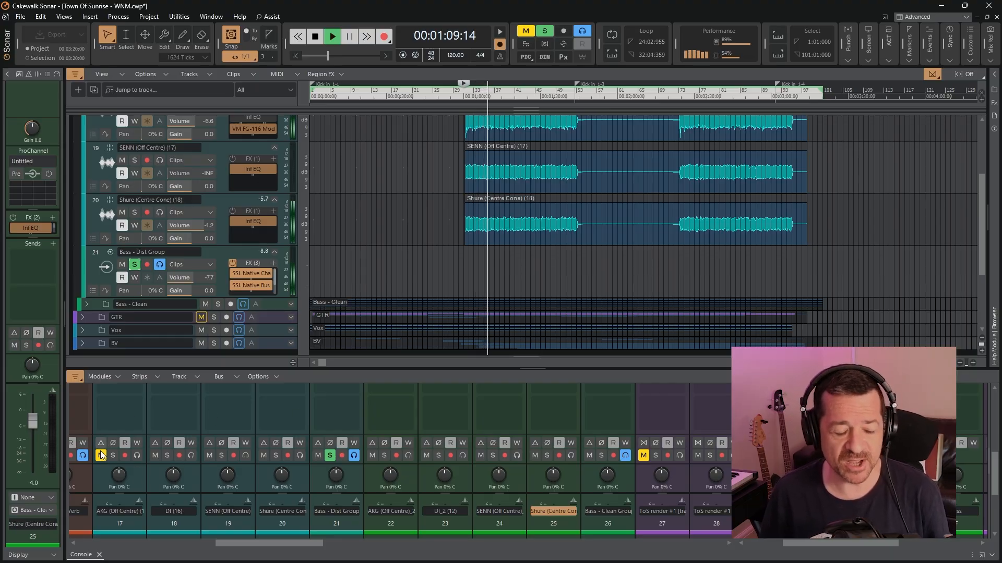
pyautogui.click(168, 455)
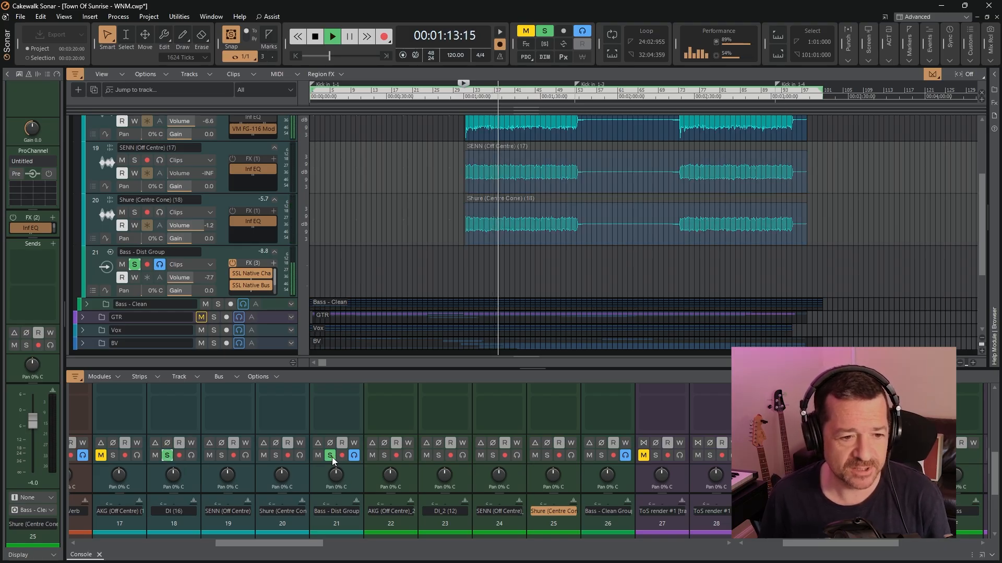
pyautogui.click(332, 457)
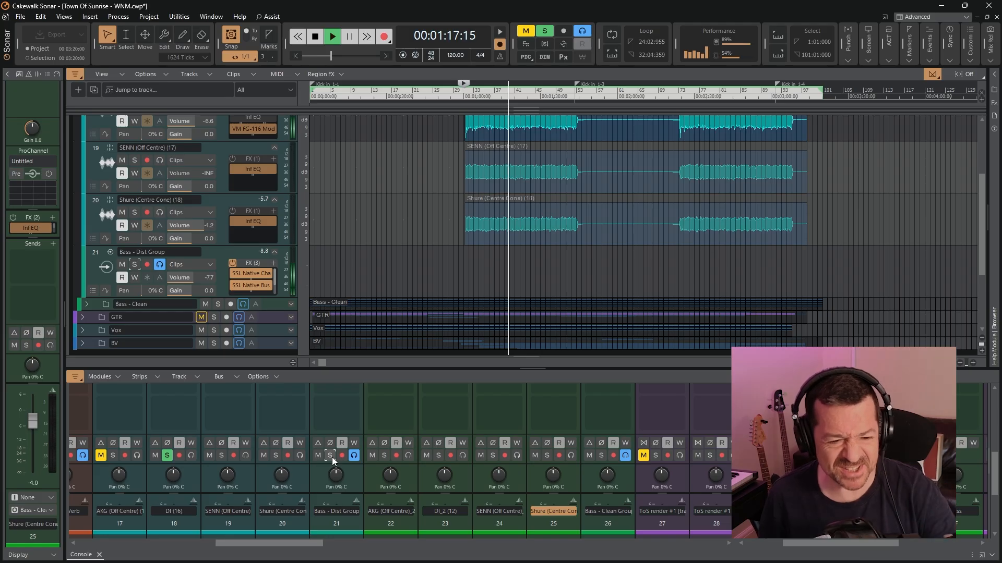
pyautogui.click(330, 456)
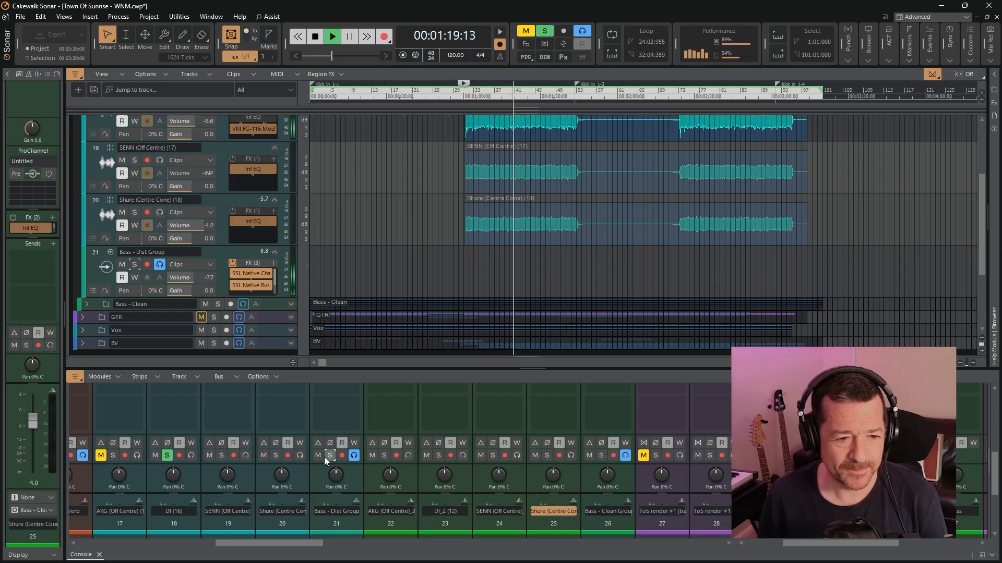
pyautogui.click(167, 455)
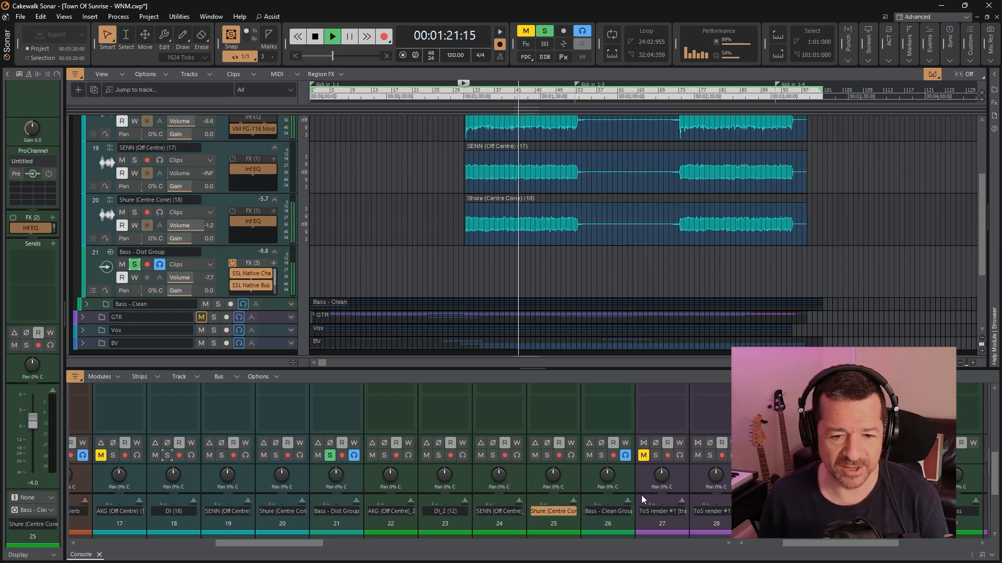
# Solo Bass - Clean Group alongside the distorted group, play both from 00:00:48:00 and stop playback
pyautogui.click(601, 456)
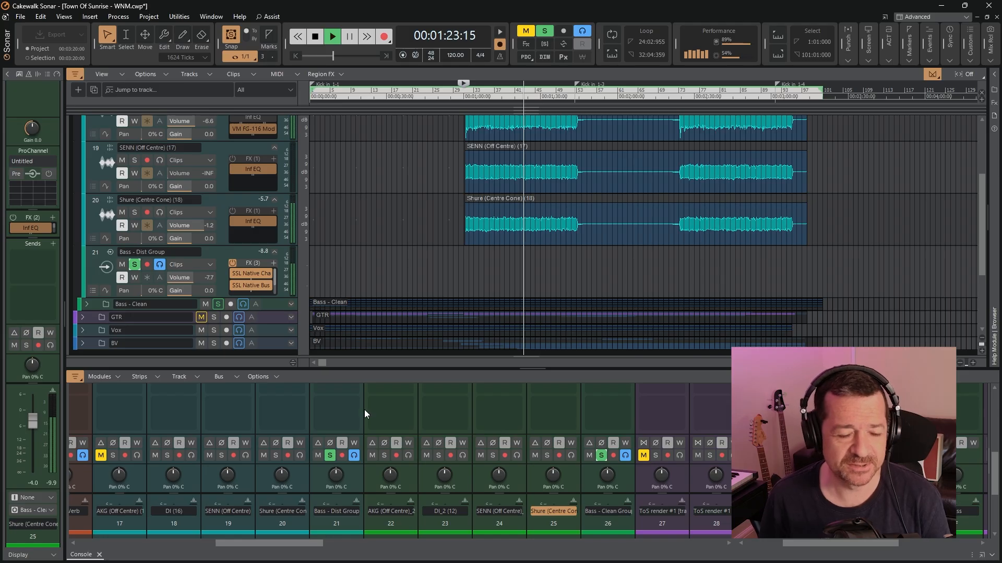
pyautogui.click(430, 95)
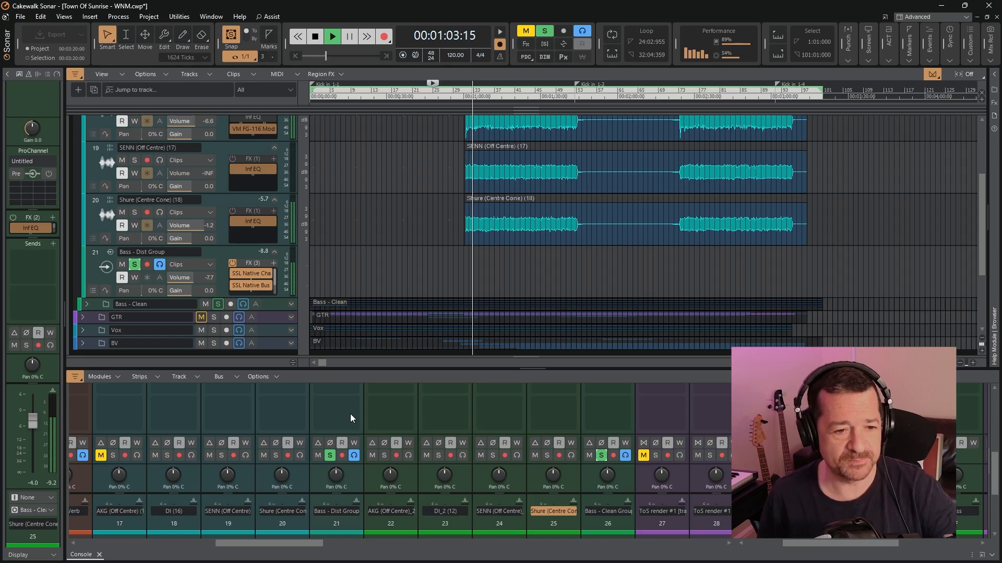
pyautogui.click(315, 37)
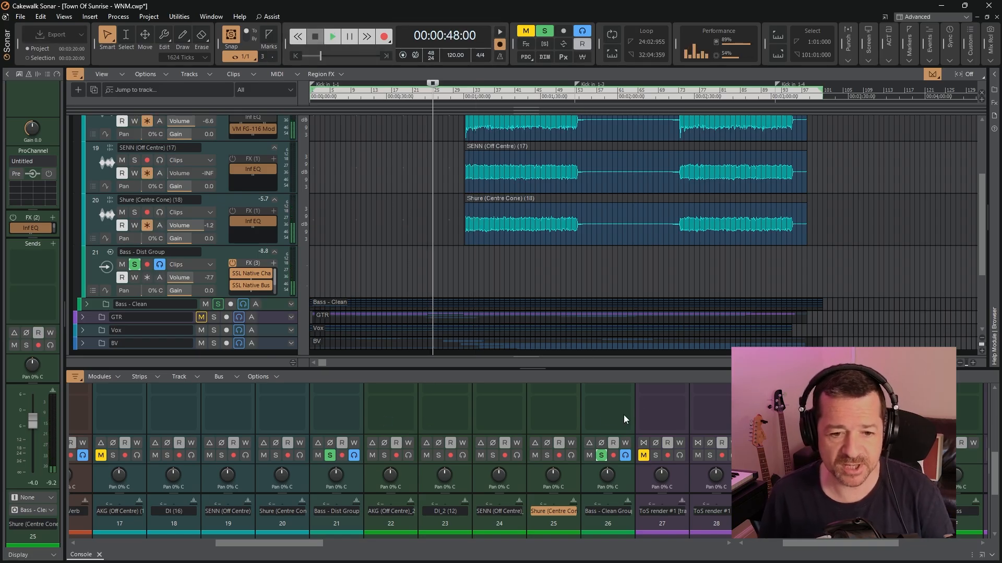
# Open SSL Fusion Vintage Drive on the Shure (Centre Cone)_2 track, examine its drive, density and mix settings, and close it
pyautogui.scroll(5, 615, 422)
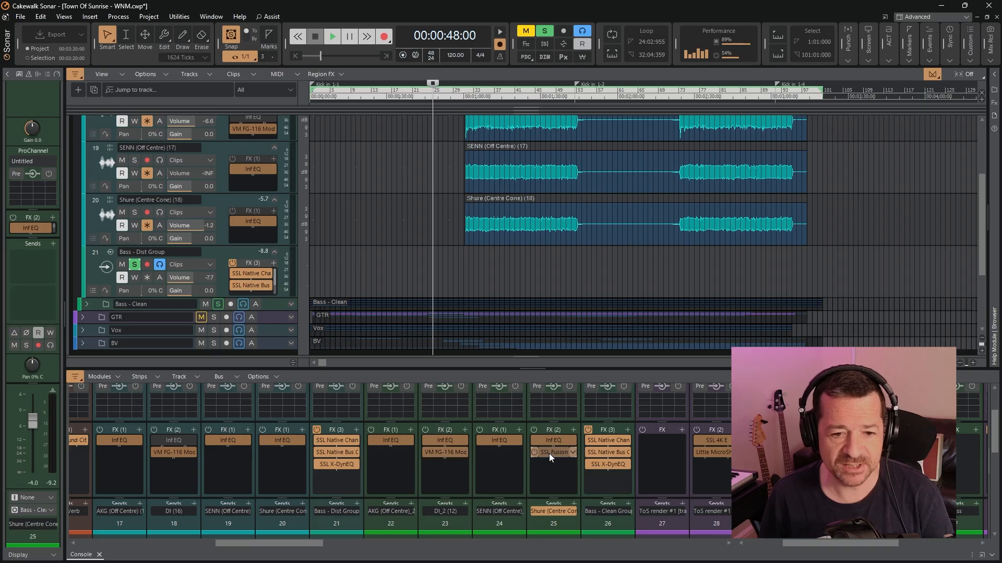
pyautogui.doubleClick(549, 453)
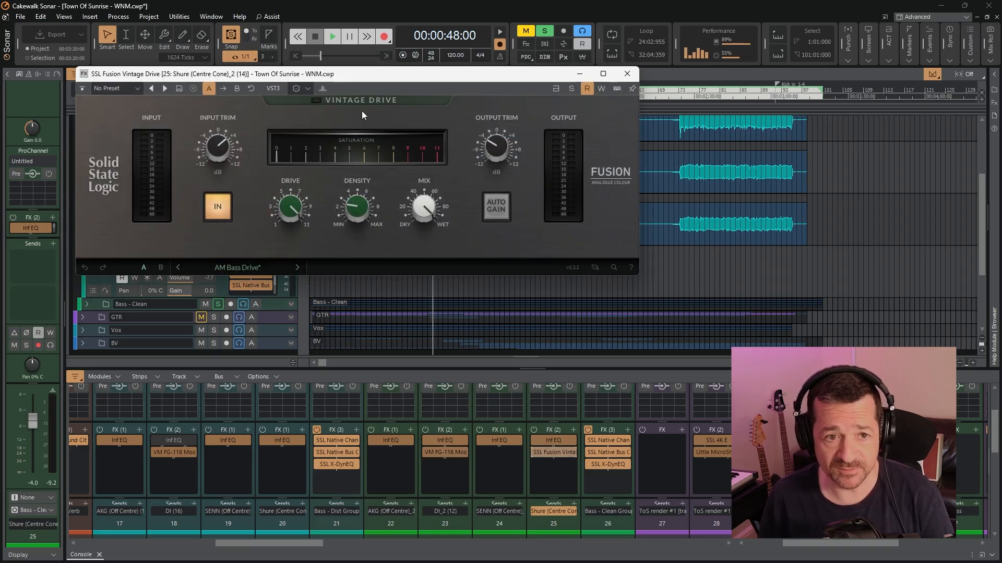
pyautogui.click(627, 77)
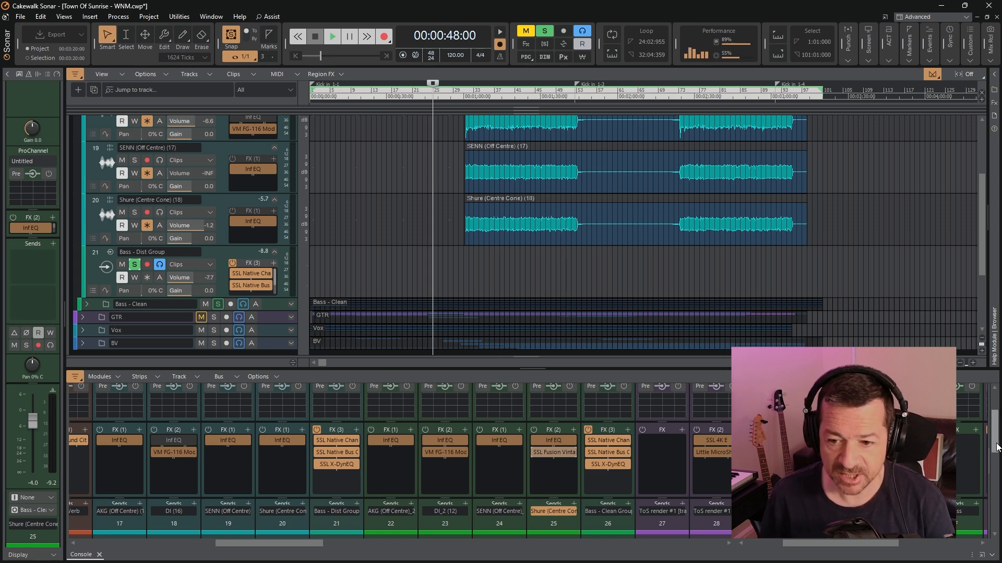
# Play the clean and distorted bass groups together, clear the solo on both groups and stop playback
pyautogui.moveTo(996, 447); pyautogui.dragTo(996, 486)
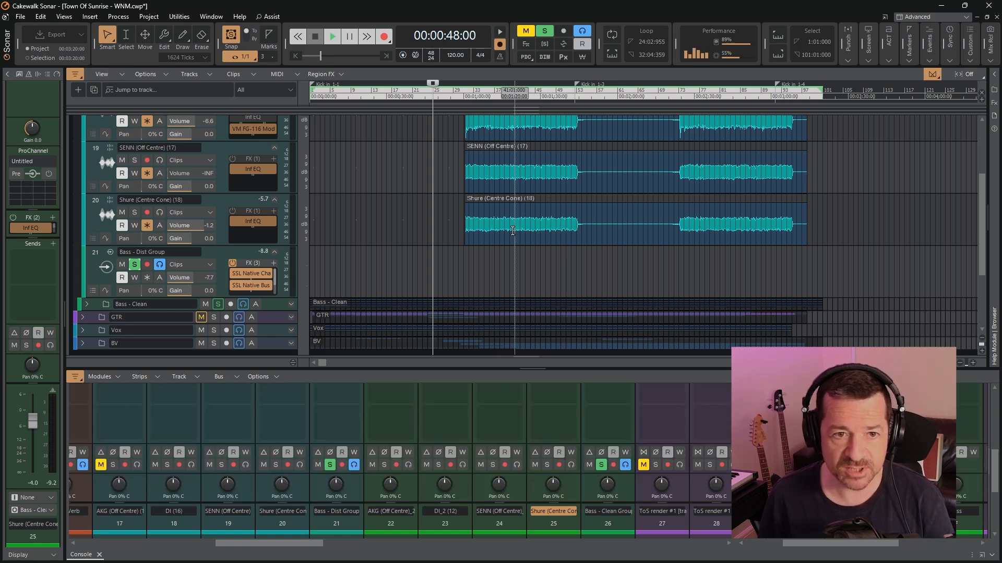
pyautogui.click(333, 37)
pyautogui.click(329, 466)
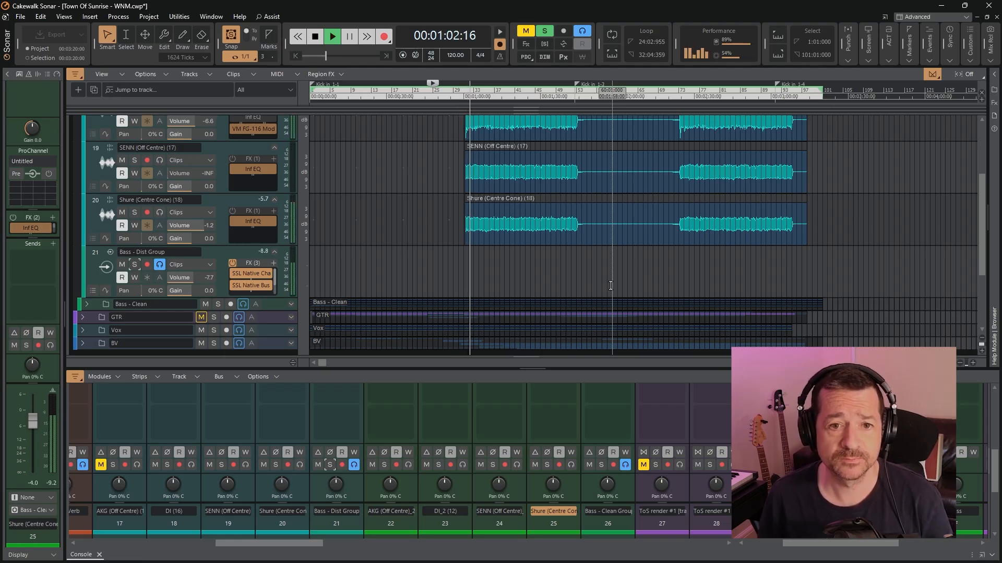
pyautogui.click(316, 36)
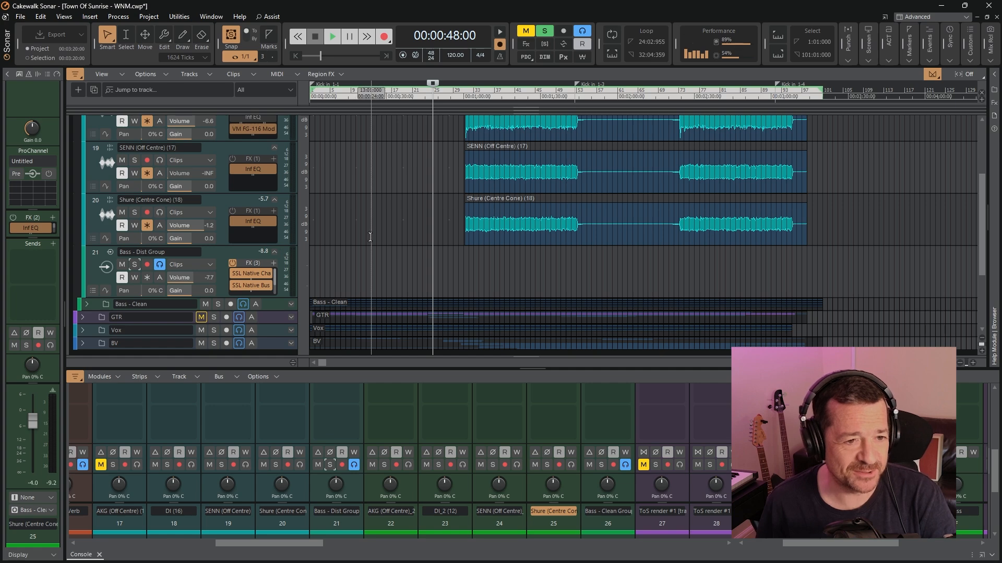
# Collapse the Bass folders, expand the GTR folder and move the playback position to 00:00:04:00
pyautogui.scroll(3, 87, 149)
pyautogui.click(87, 148)
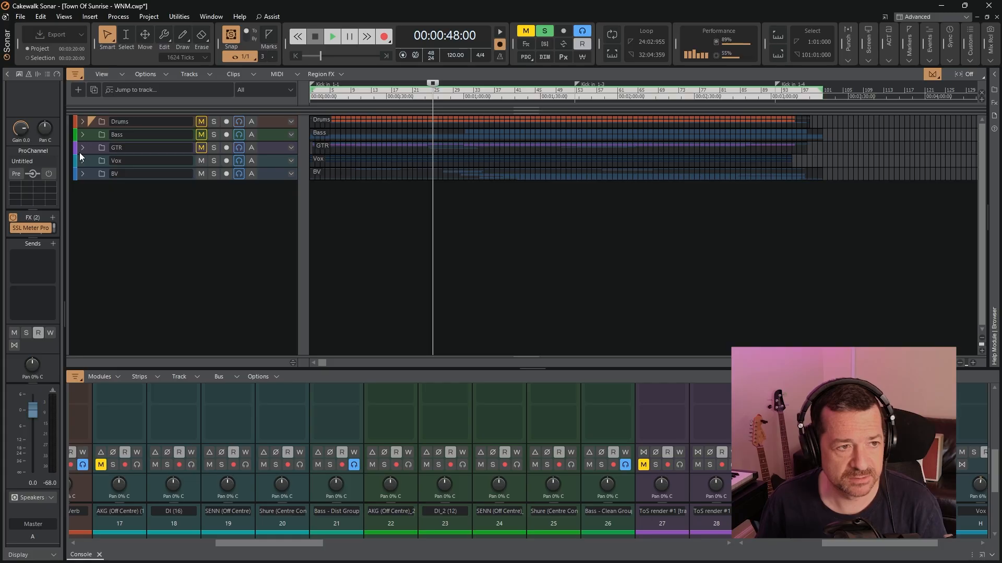
pyautogui.click(82, 148)
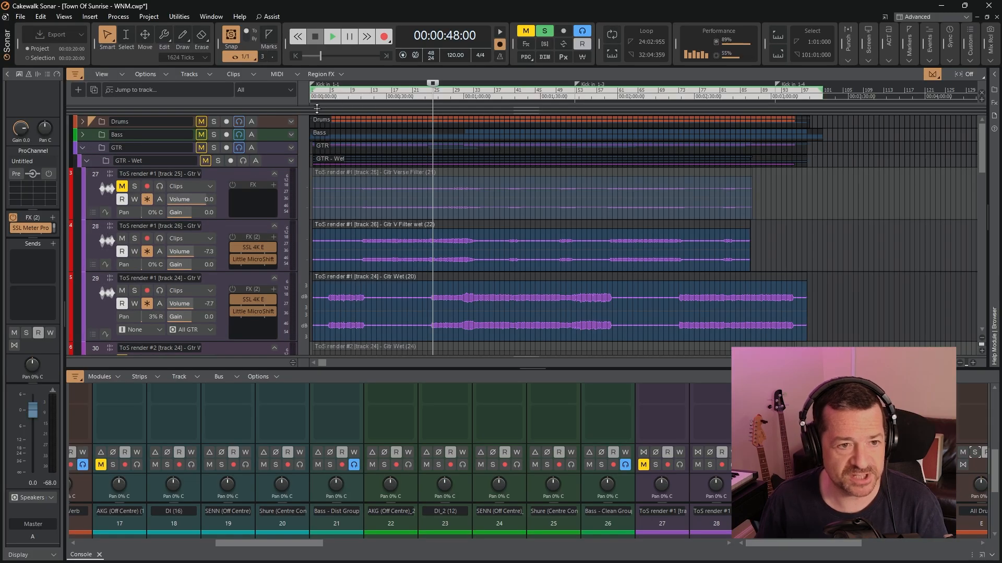
pyautogui.click(321, 99)
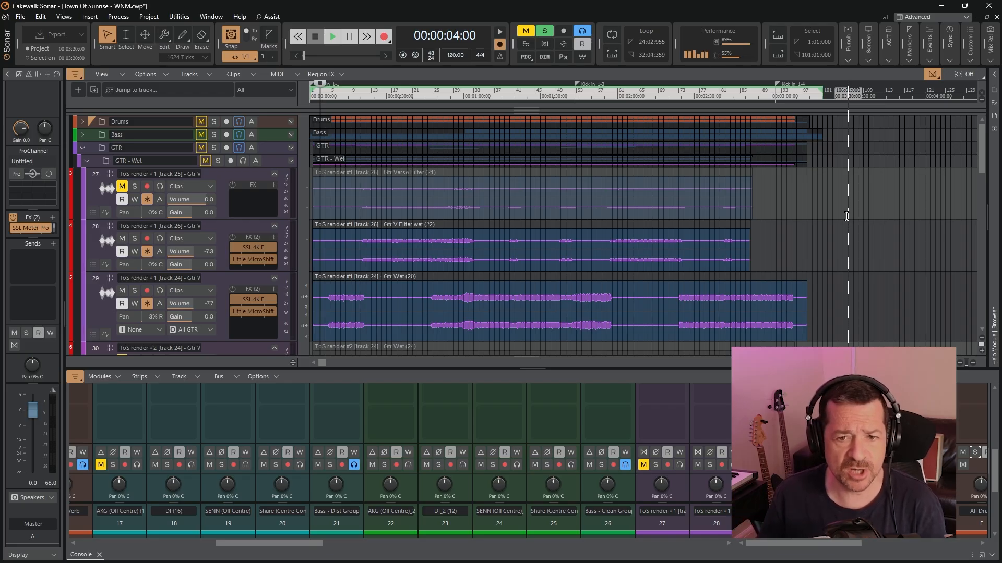
# Open TH-U on the GTR#1 DI track and zoom its rig view out to 50% to examine the dual amp setup
pyautogui.scroll(-3, 846, 215)
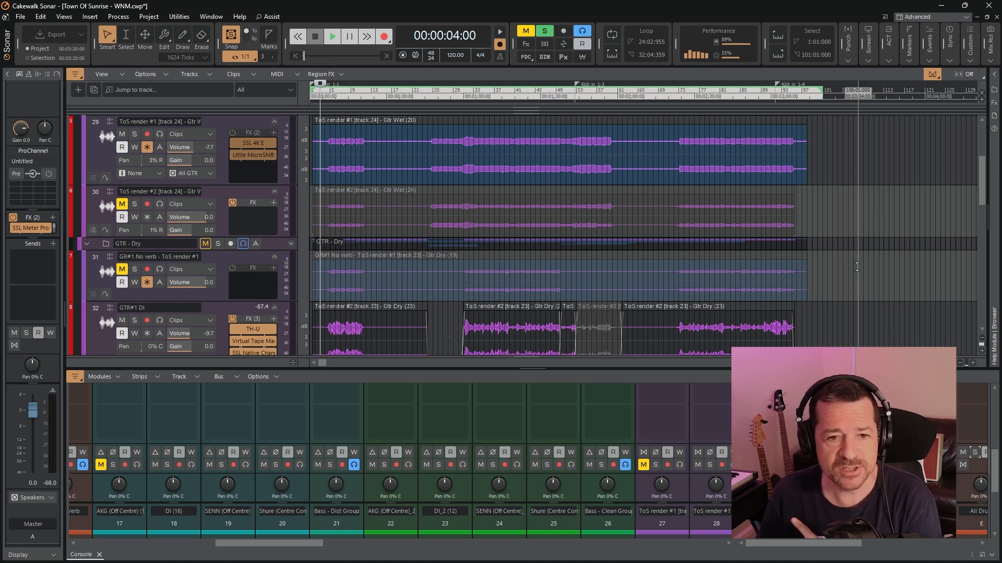
pyautogui.scroll(-2, 856, 267)
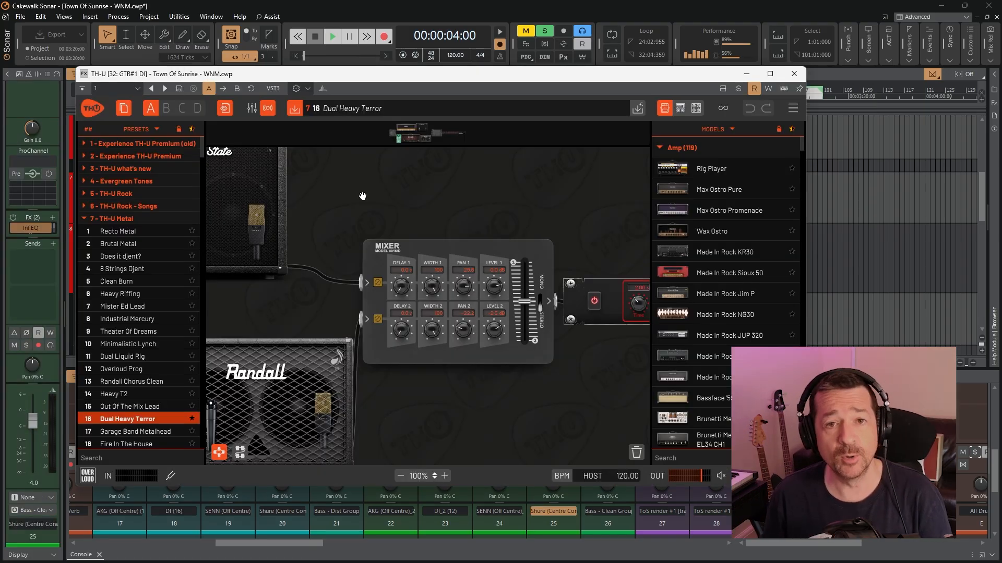
pyautogui.moveTo(362, 196); pyautogui.dragTo(563, 306)
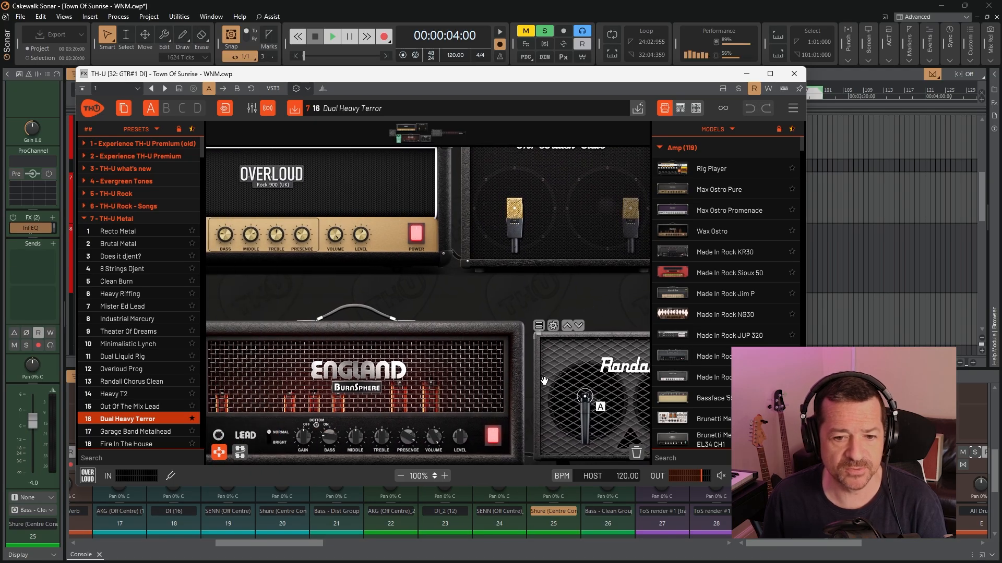
pyautogui.click(399, 476)
pyautogui.click(400, 476)
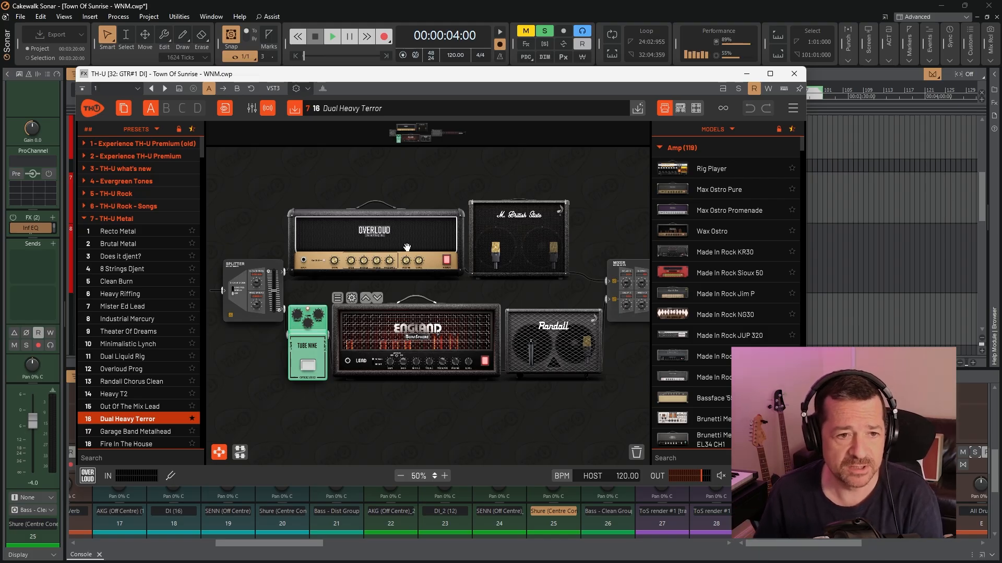
# Examine the rest of the GTR#1 DI rig in TH-U, from the cabinets through the mixer to the rack unit, and close the plugin
pyautogui.moveTo(575, 419); pyautogui.dragTo(407, 411)
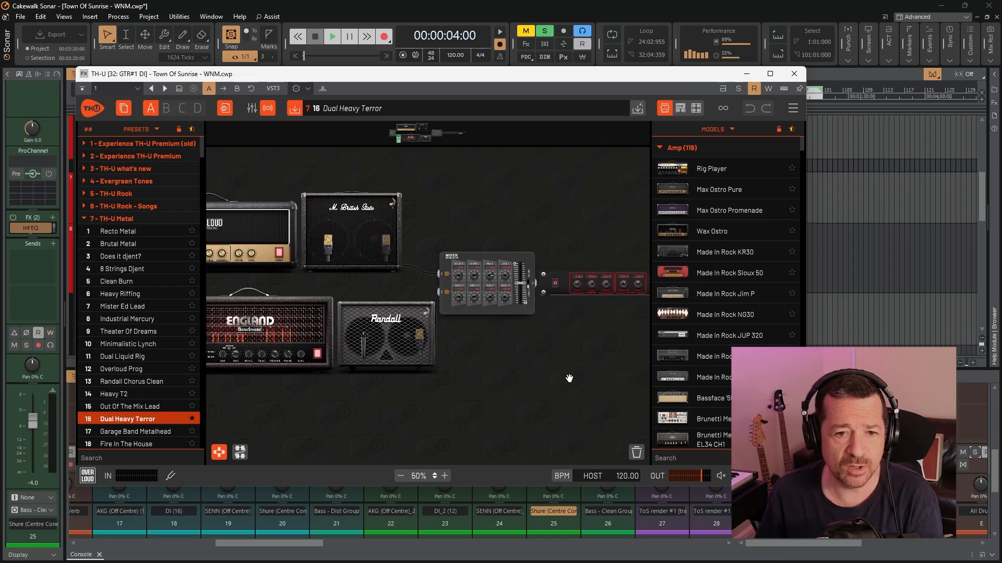
pyautogui.moveTo(569, 378); pyautogui.dragTo(521, 374)
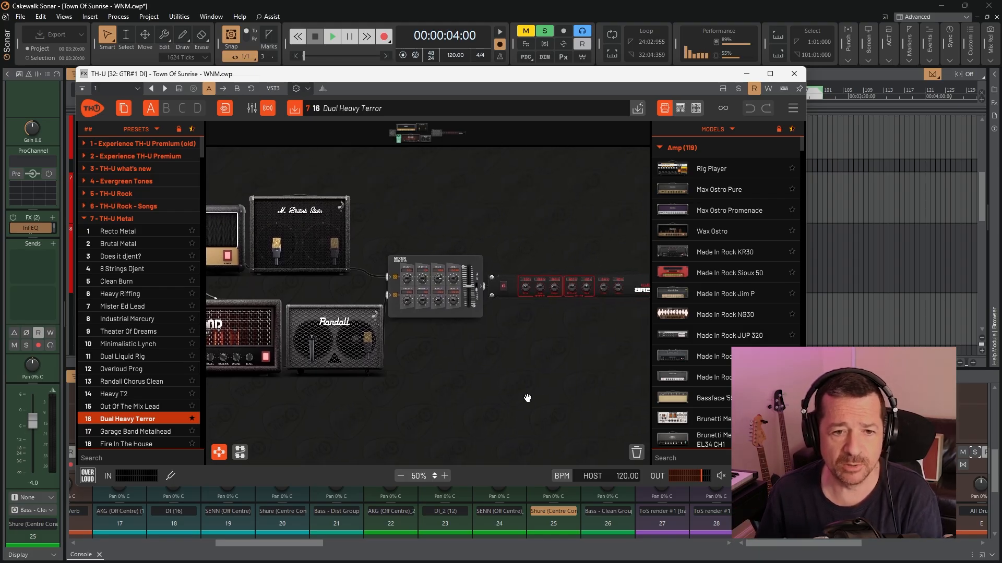
pyautogui.click(794, 74)
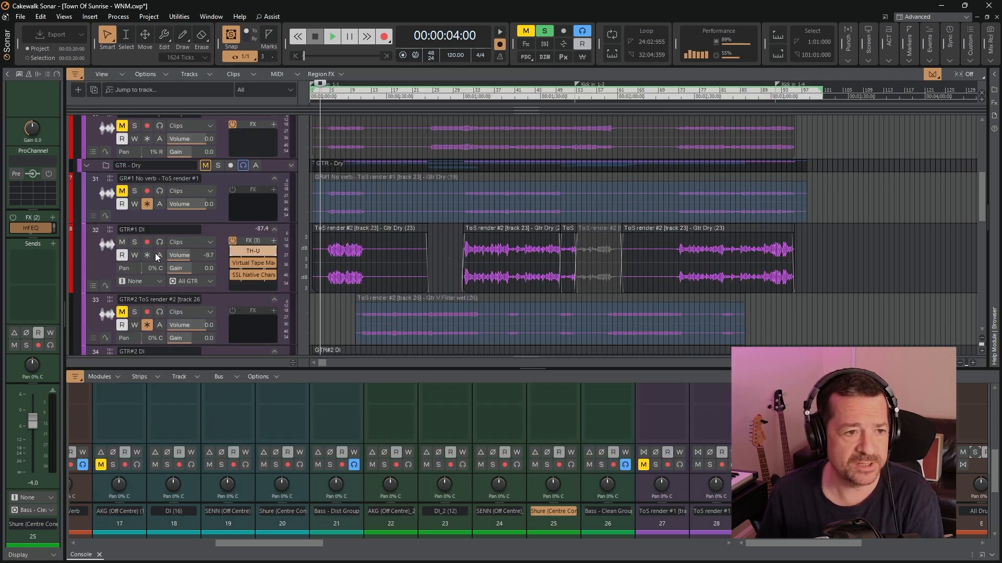
# Solo the GTR#1 DI track, play it from 00:00:04:00 and set the playback start to 00:00:08:00 before stopping
pyautogui.click(134, 242)
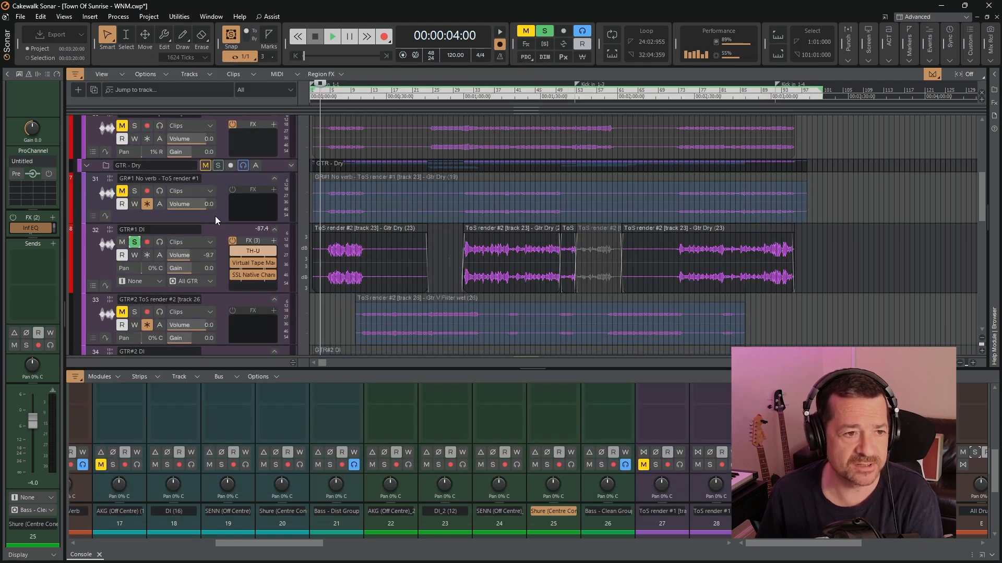
pyautogui.click(332, 37)
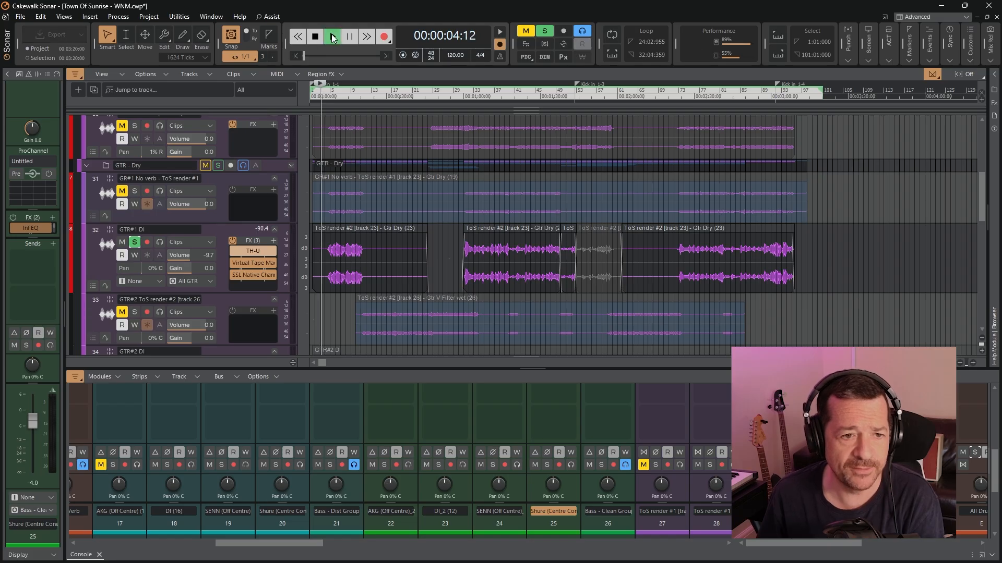
pyautogui.click(329, 98)
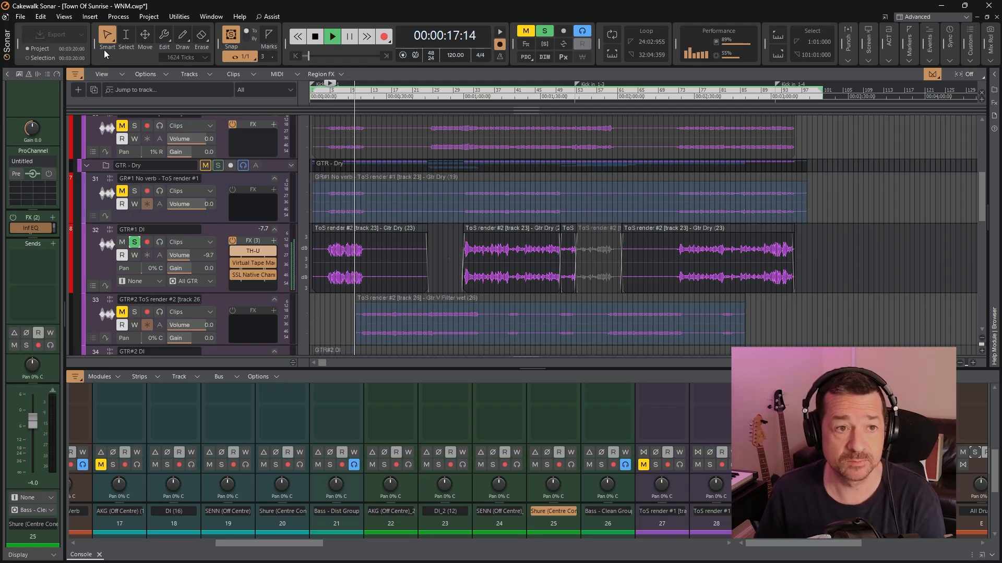
pyautogui.click(314, 37)
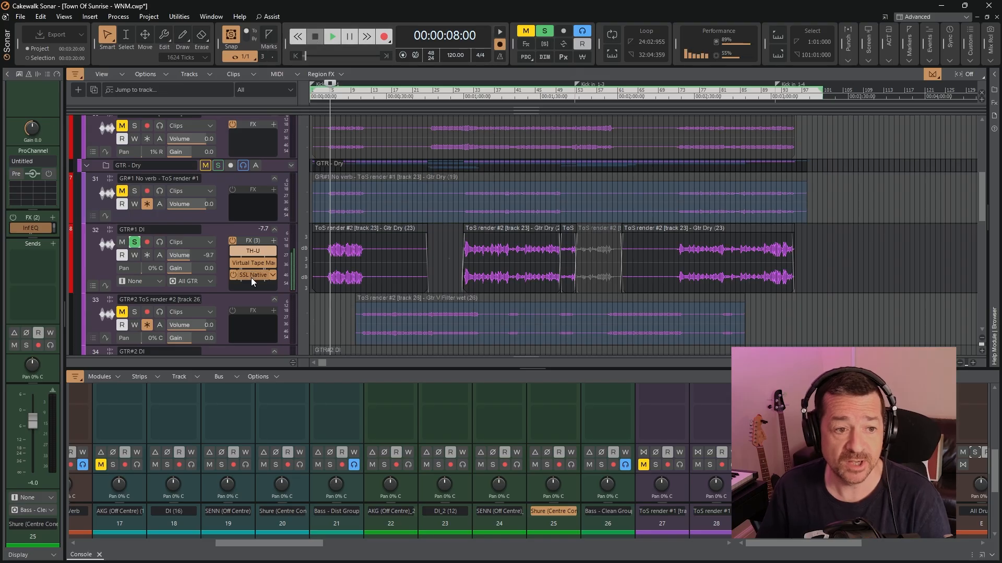
# Examine Virtual Tape Machines on GTR#1 DI, close it, and open SSL Native Channel Strip 2 to examine its width and EQ settings
pyautogui.doubleClick(249, 264)
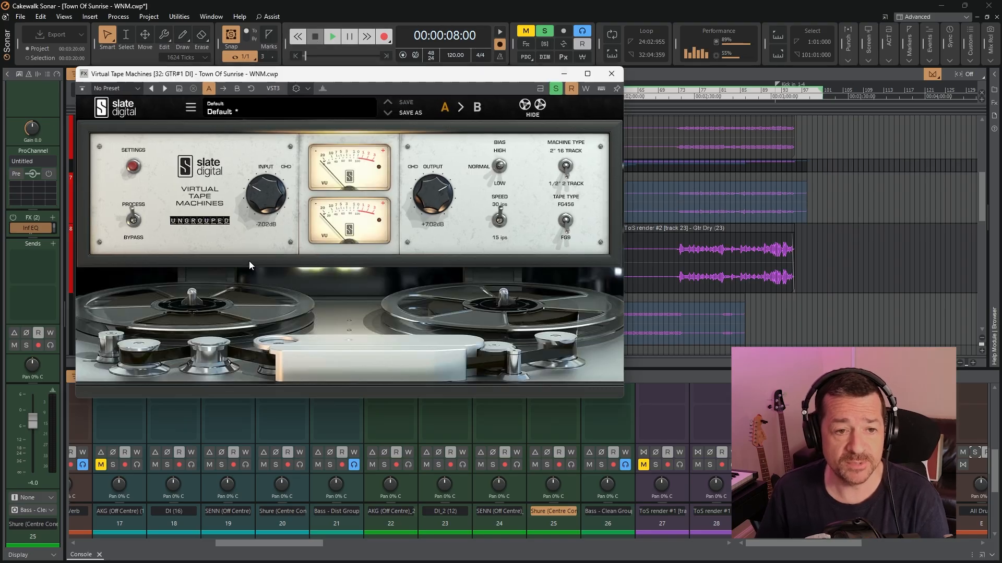
pyautogui.click(611, 76)
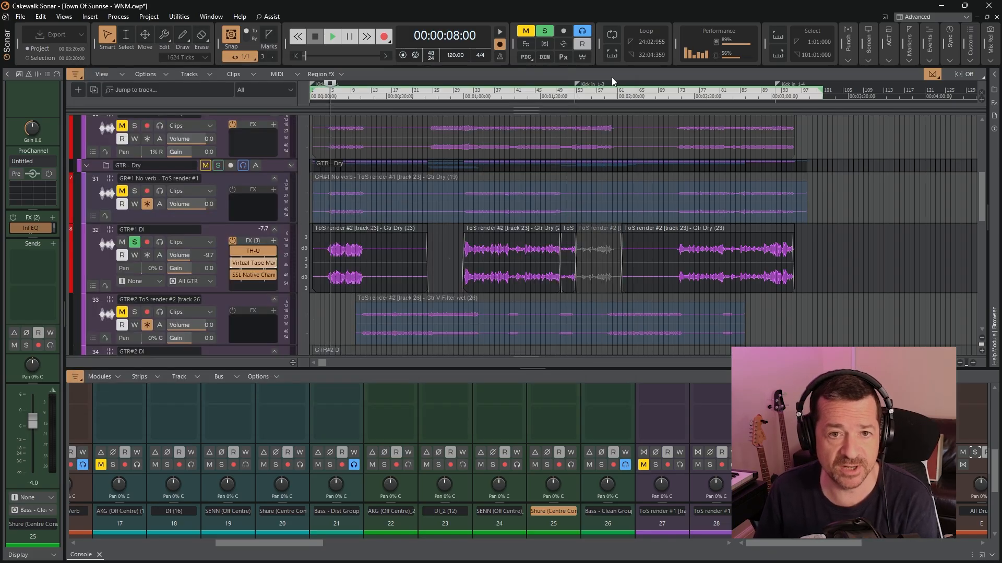
pyautogui.doubleClick(249, 276)
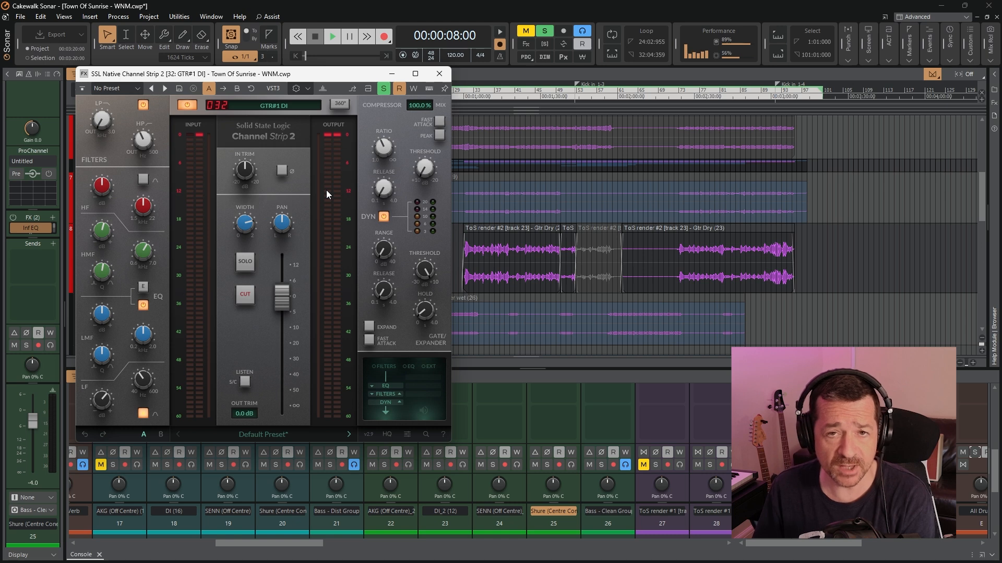
pyautogui.moveTo(243, 225)
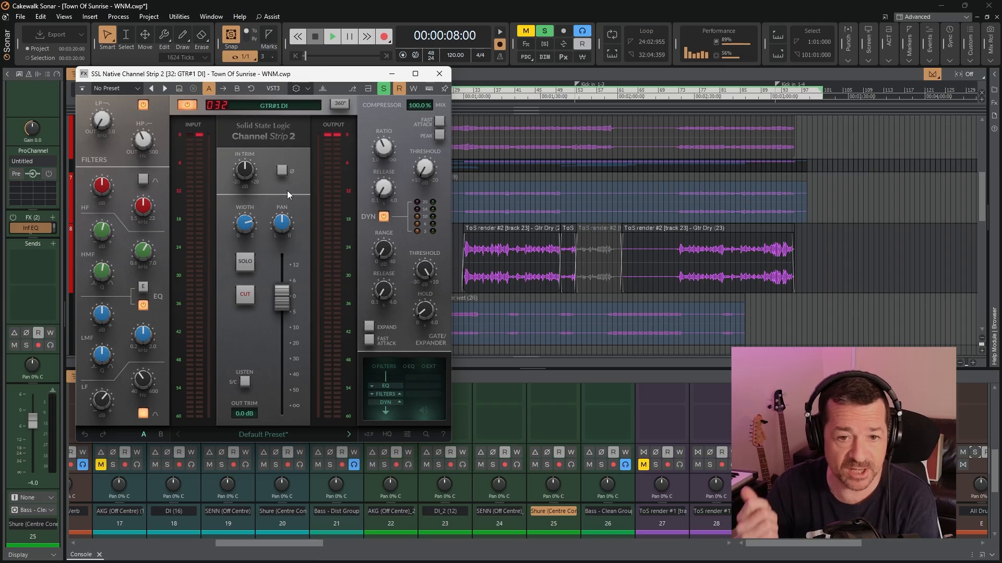
pyautogui.moveTo(115, 386)
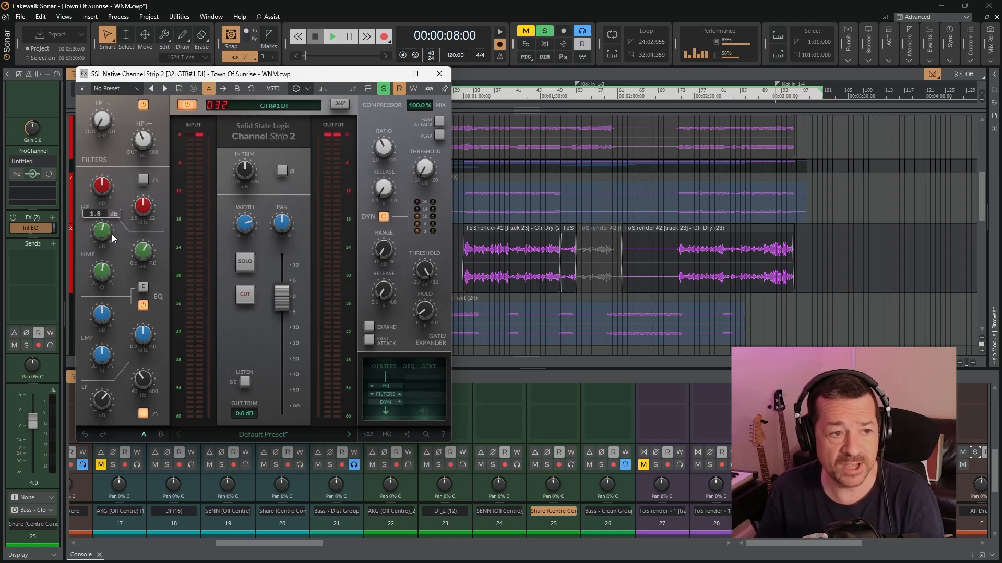
pyautogui.moveTo(146, 256)
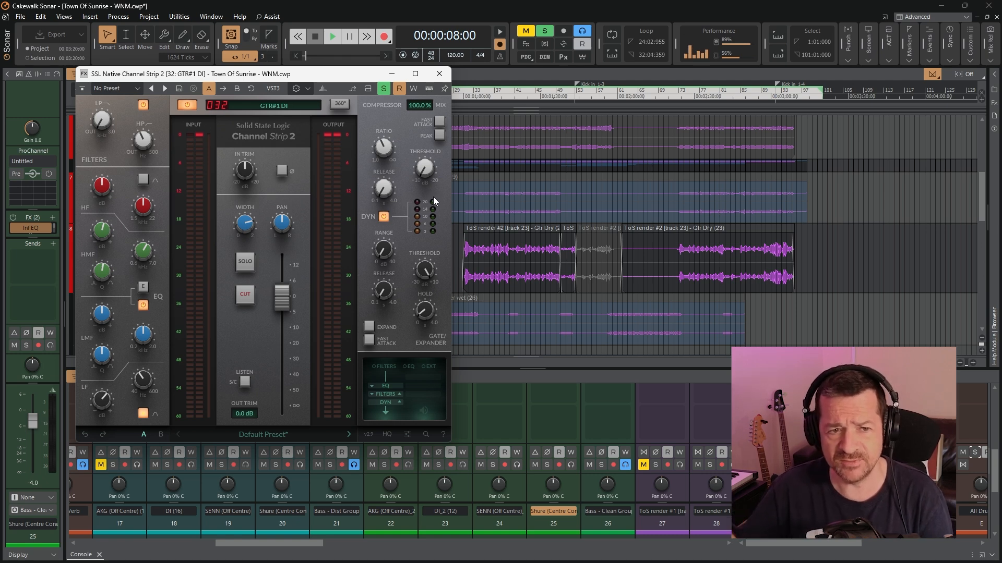
# Play GTR#1 DI while watching the channel strip's meters, close the plugin and stop playback
pyautogui.click(331, 37)
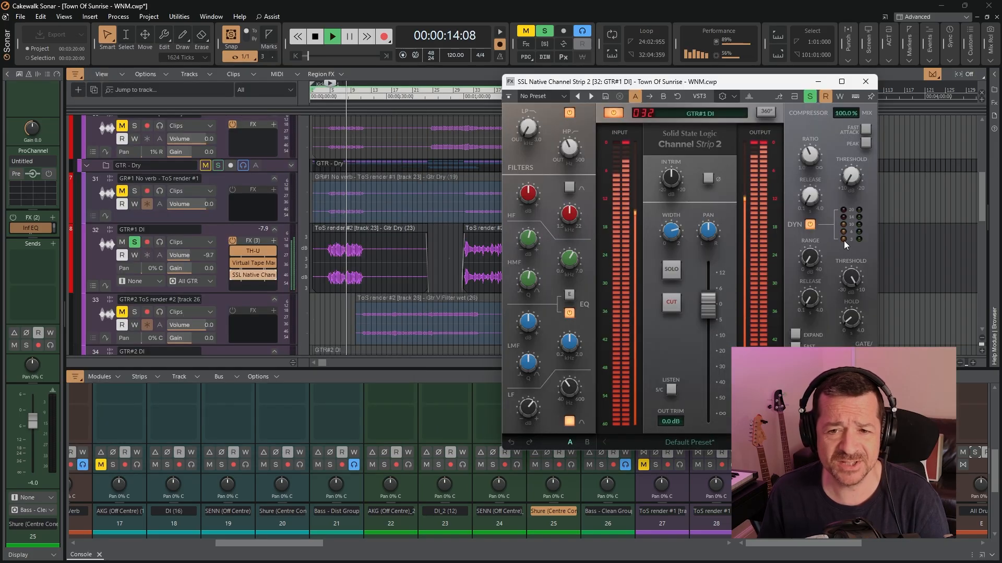
pyautogui.click(856, 85)
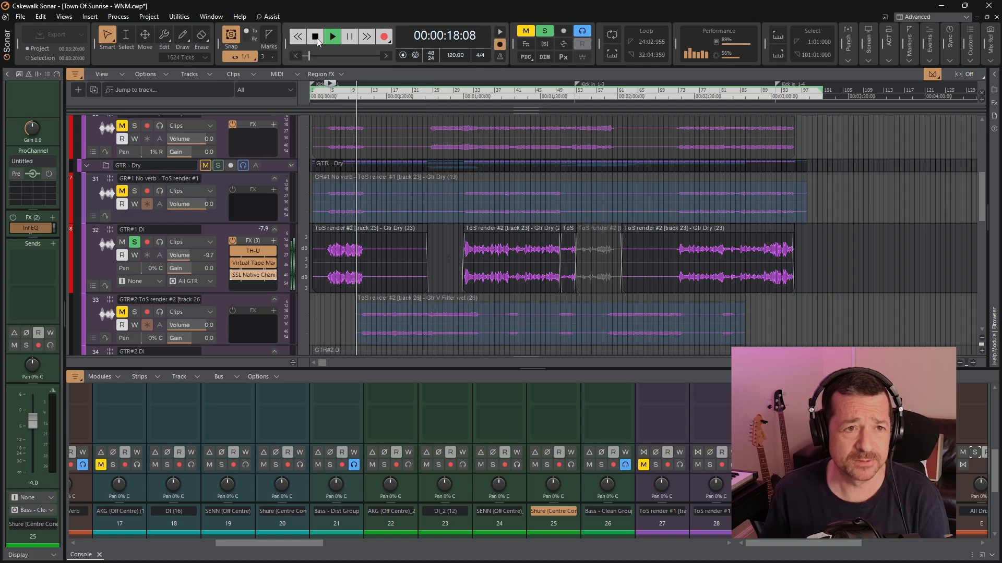
pyautogui.click(316, 36)
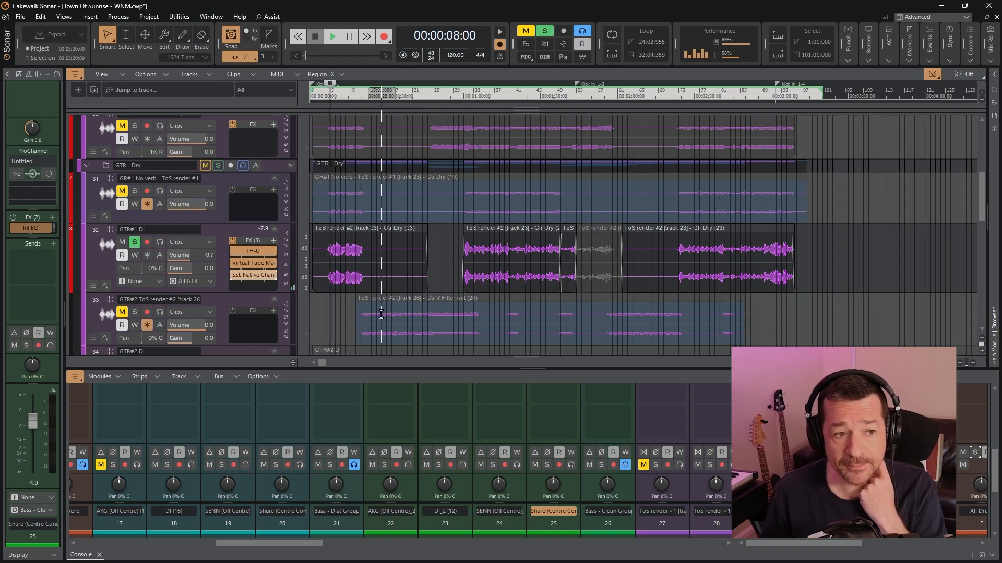
# Switch the solo from GTR#1 DI to GTR#2 DI, play from 00:00:20:00 and stop playback
pyautogui.scroll(-3, 337, 306)
pyautogui.click(134, 286)
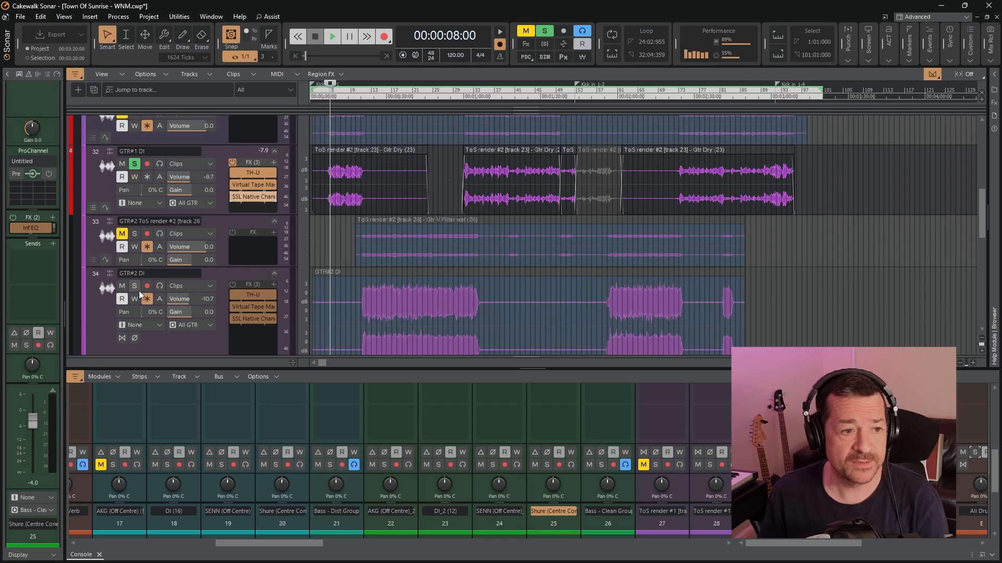
pyautogui.click(134, 164)
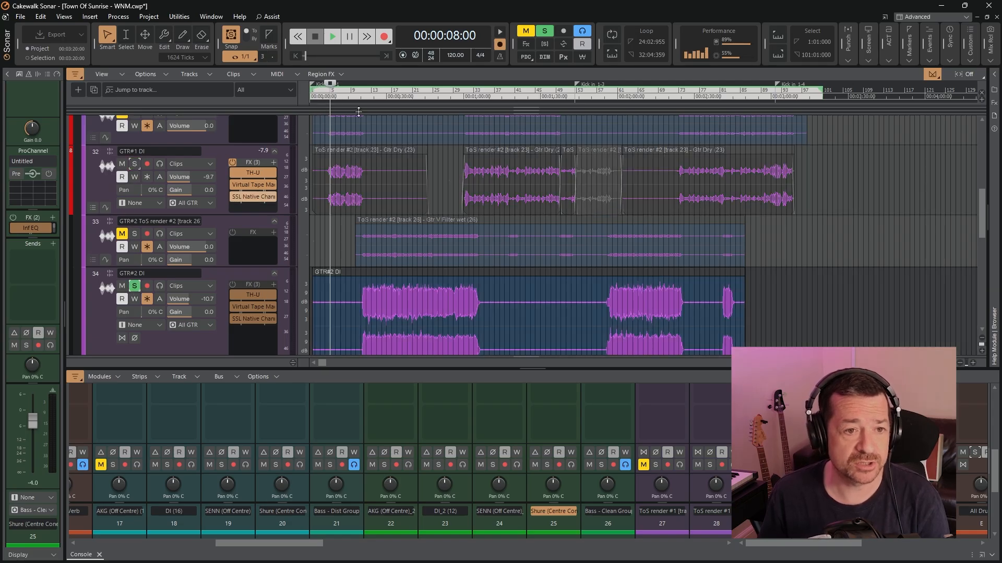
pyautogui.click(362, 96)
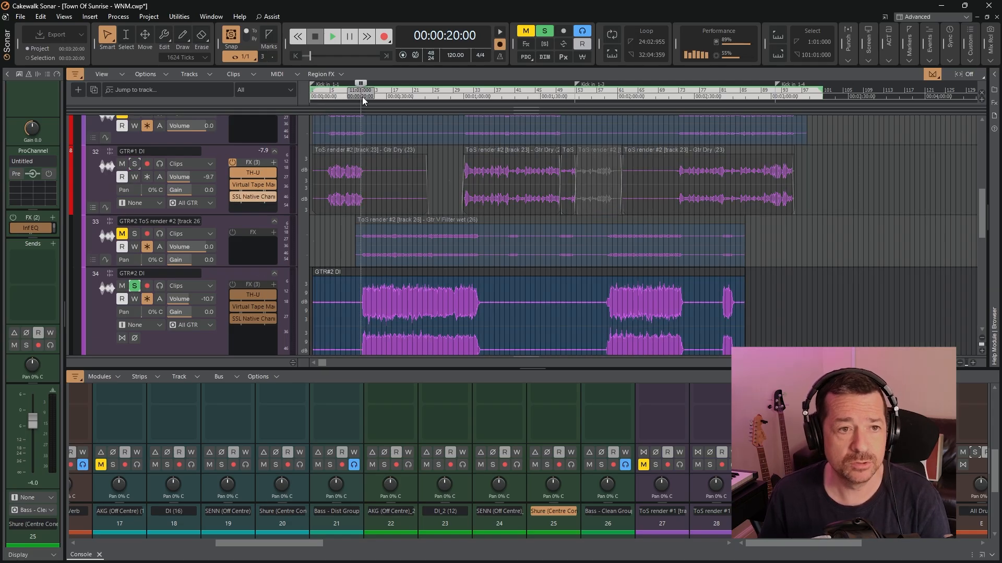
pyautogui.click(334, 39)
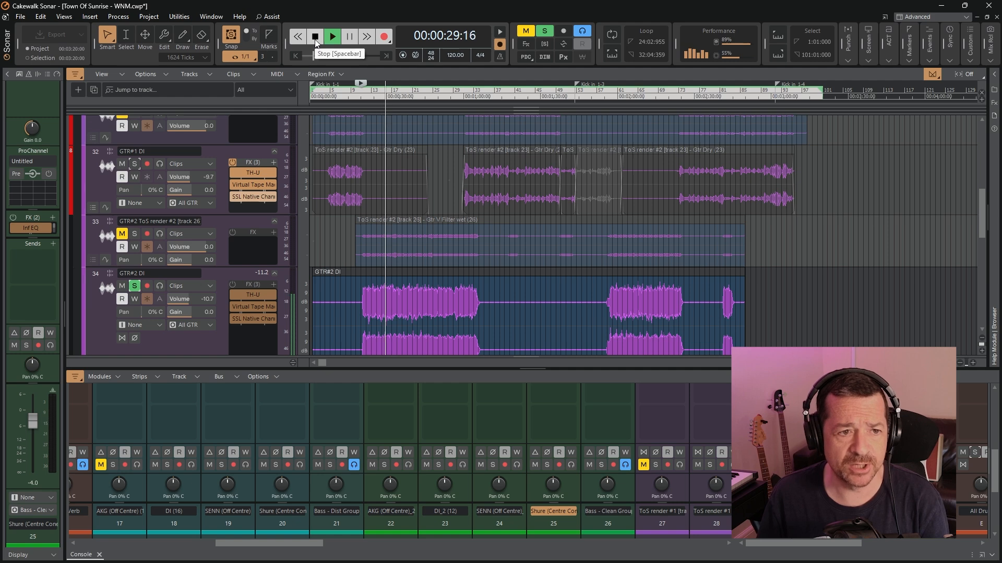
pyautogui.click(315, 37)
# Open TH-U on the GTR#2 DI track and zoom its rig view out to 50% to examine the dual amp setup
pyautogui.moveTo(828, 87); pyautogui.dragTo(478, 63)
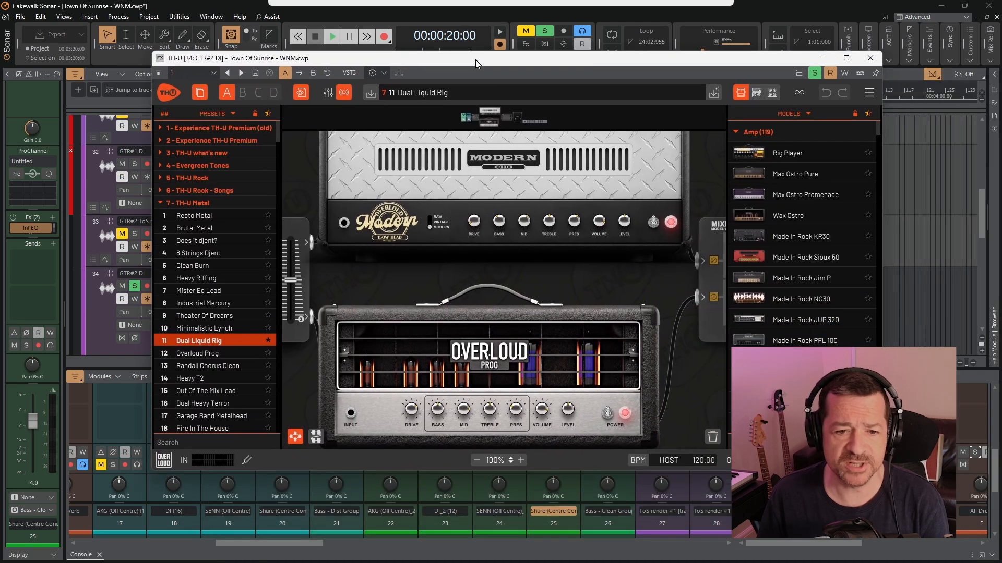
pyautogui.click(476, 460)
pyautogui.click(476, 460)
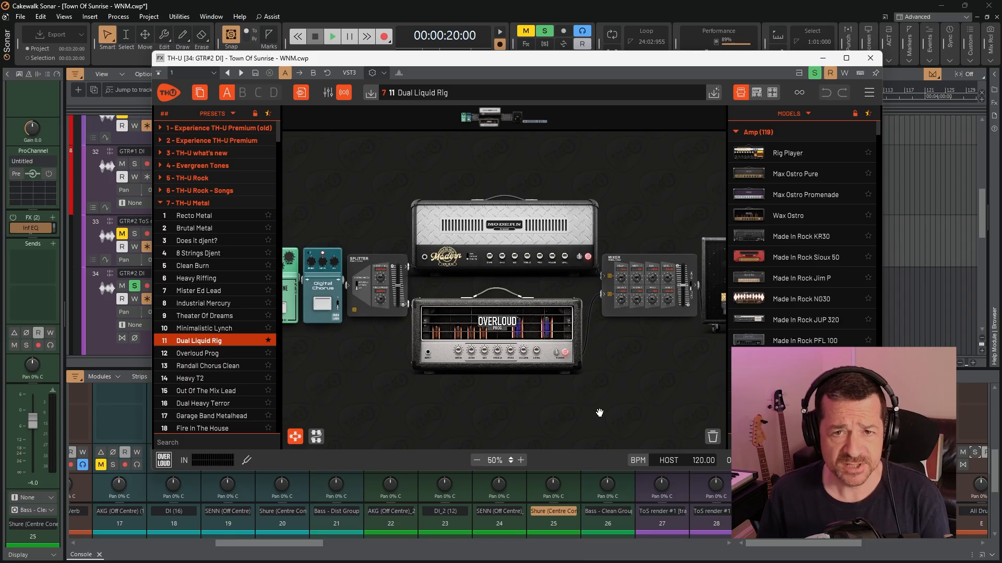
pyautogui.moveTo(632, 398); pyautogui.dragTo(669, 374)
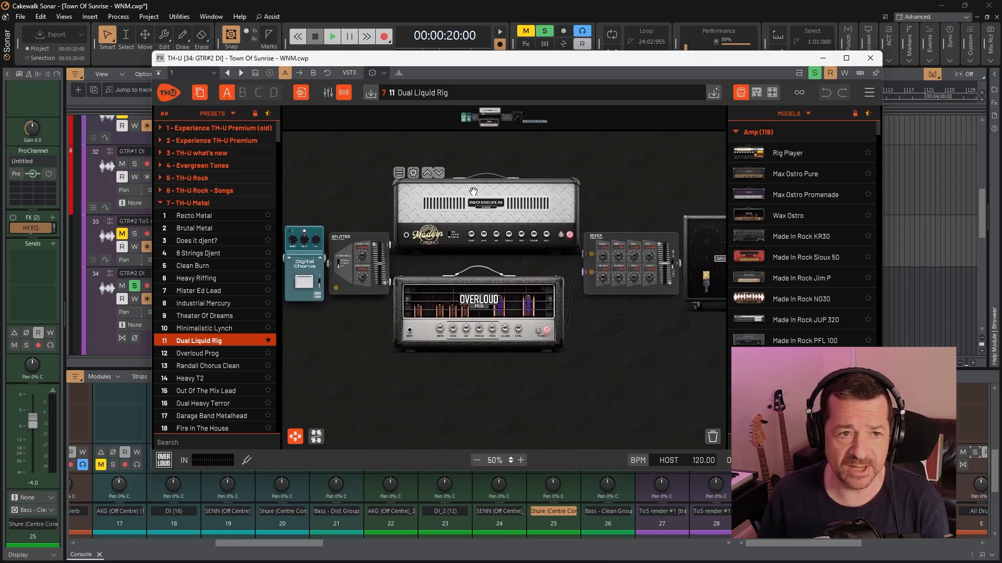
# Play the soloed GTR#2 DI track with its TH-U rig in view, close the plugin and stop playback
pyautogui.click(332, 36)
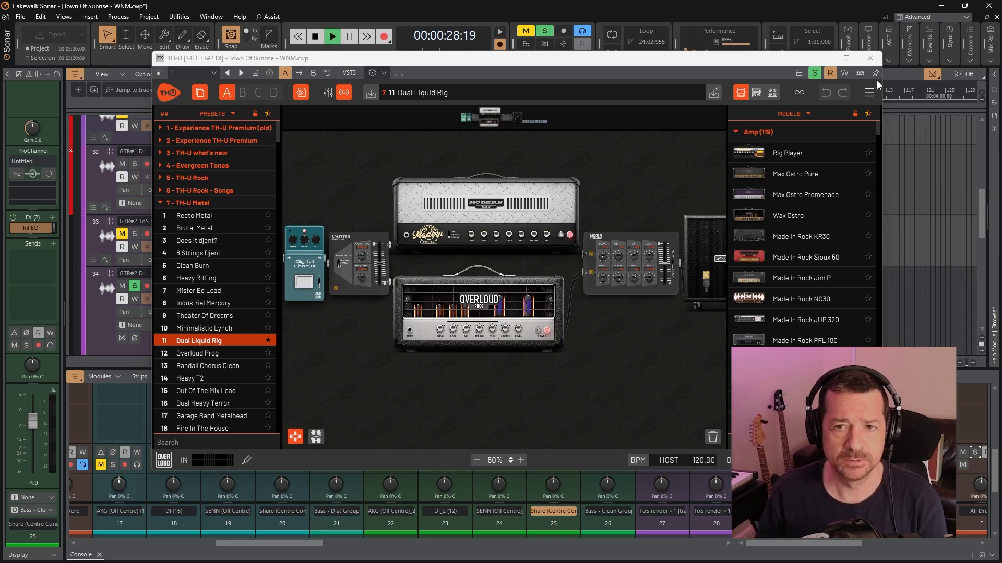
pyautogui.click(870, 58)
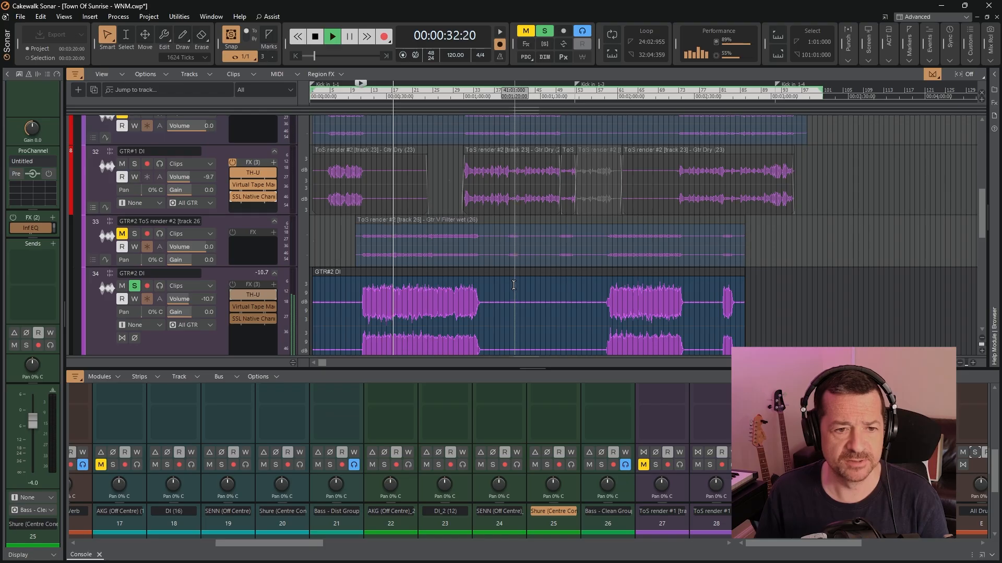
pyautogui.scroll(-5, 520, 288)
pyautogui.press('space')
# Solo the No verb -tapping track, play its clip from 00:00:46:00 and stop playback
pyautogui.scroll(-4, 504, 277)
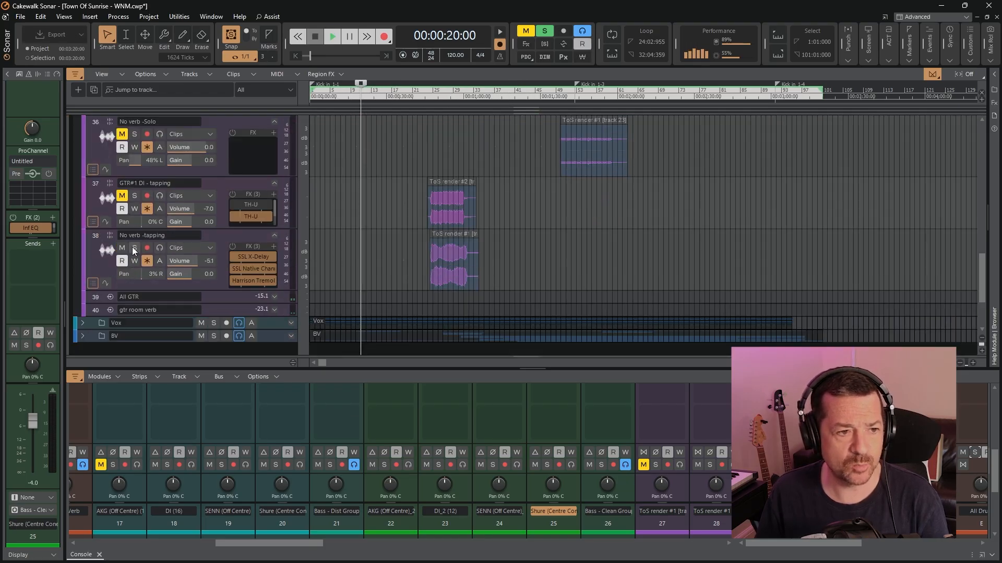
pyautogui.click(136, 249)
pyautogui.click(419, 96)
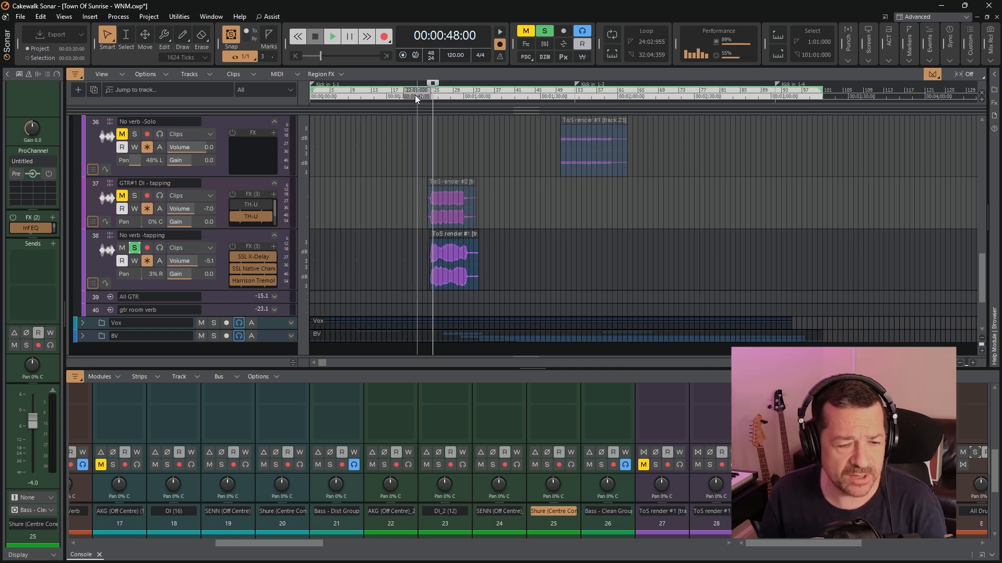
pyautogui.click(331, 38)
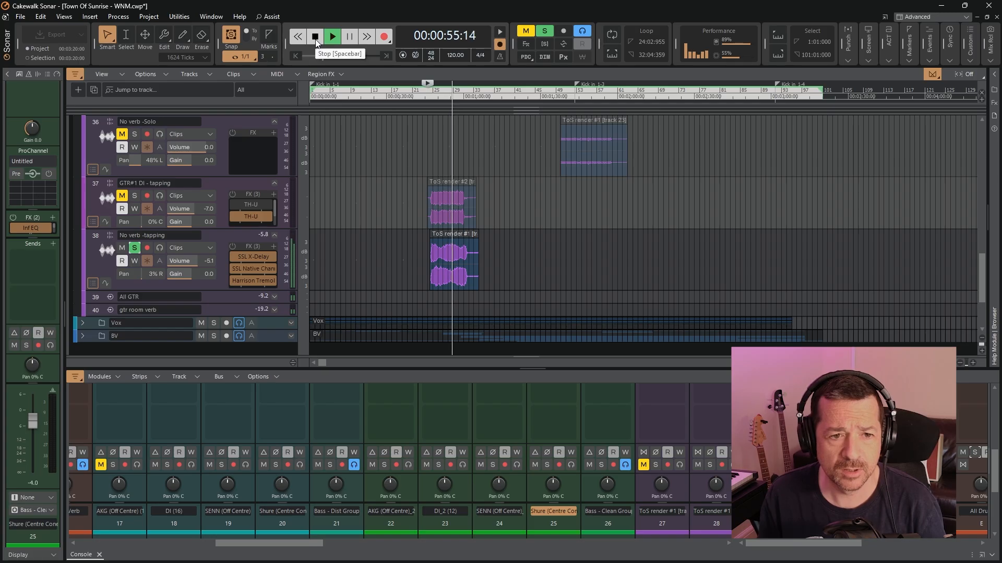
pyautogui.click(315, 37)
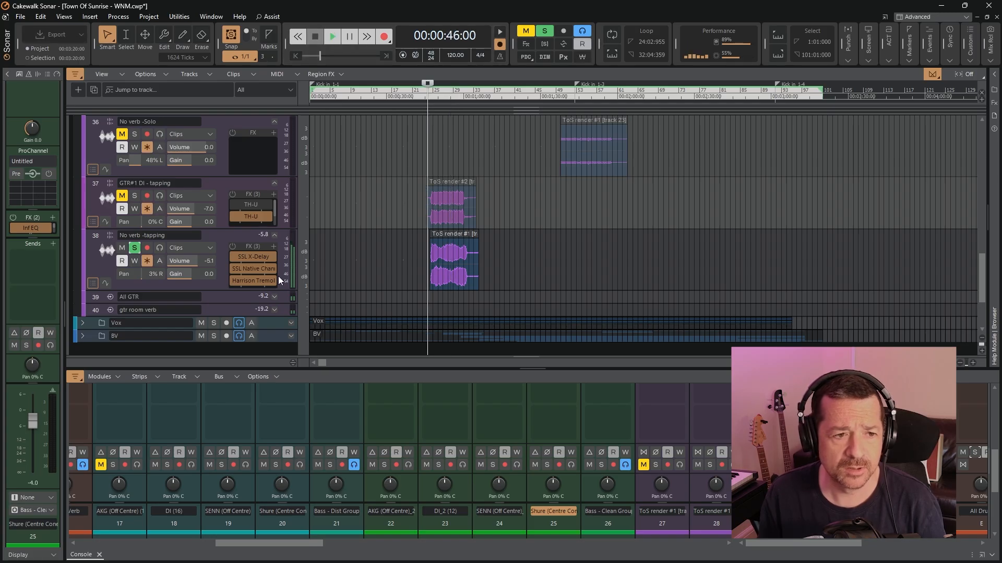
# Open Harrison Tremolo Panner on the No verb -tapping track to examine its settings, close it, and clear the track's solo
pyautogui.doubleClick(252, 282)
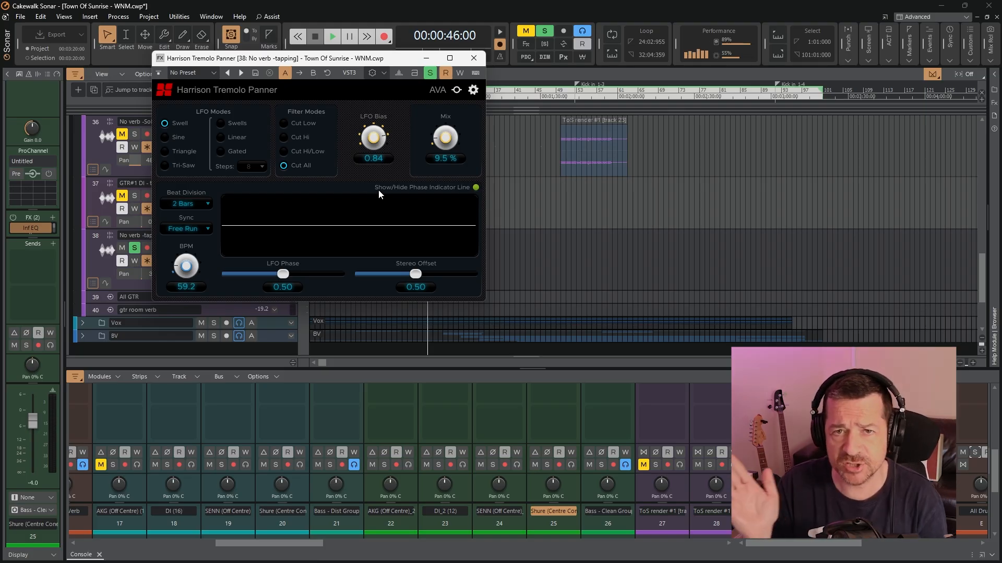
pyautogui.click(474, 58)
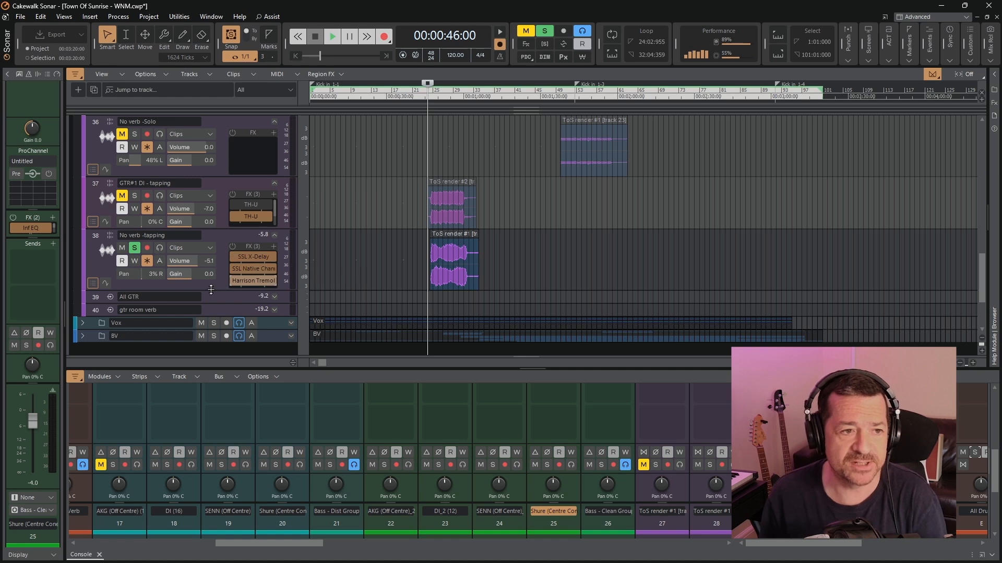
pyautogui.scroll(4, 205, 250)
pyautogui.scroll(-2, 200, 240)
pyautogui.scroll(-3, 199, 240)
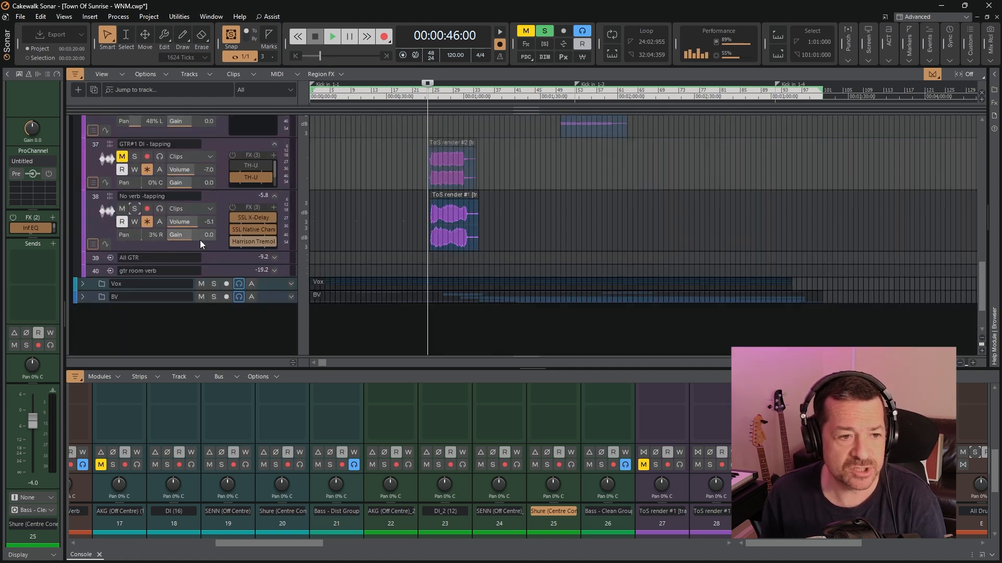
# Expand the All GTR and gtr room verb tracks, then examine UADx Sound City Studios on gtr room verb and close it
pyautogui.click(275, 258)
pyautogui.click(275, 309)
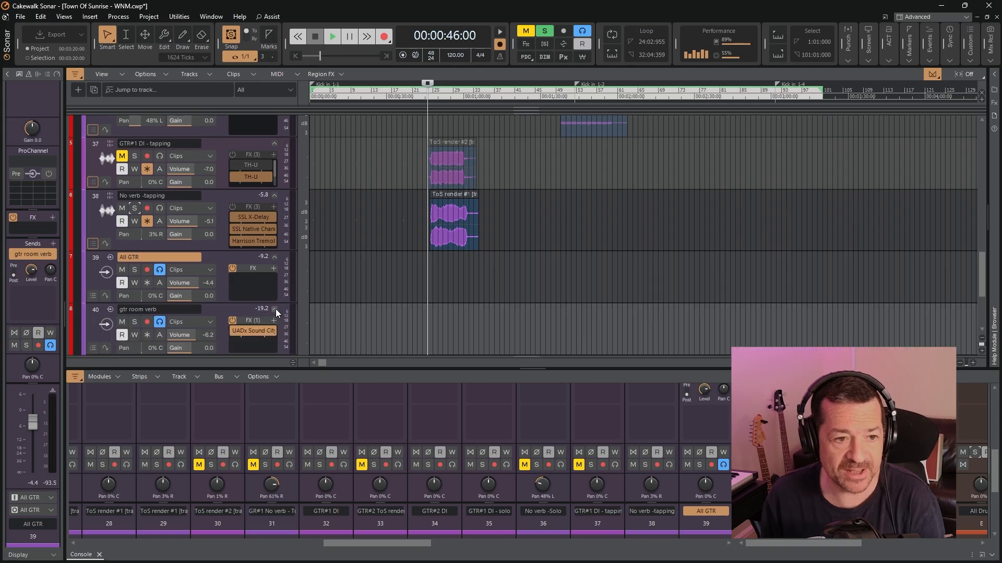
pyautogui.doubleClick(255, 334)
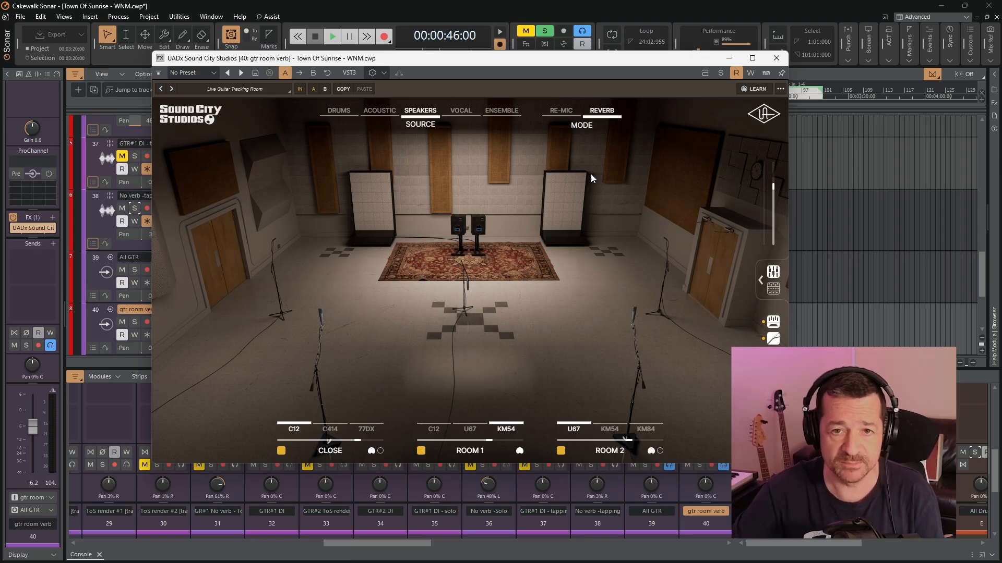
pyautogui.click(776, 58)
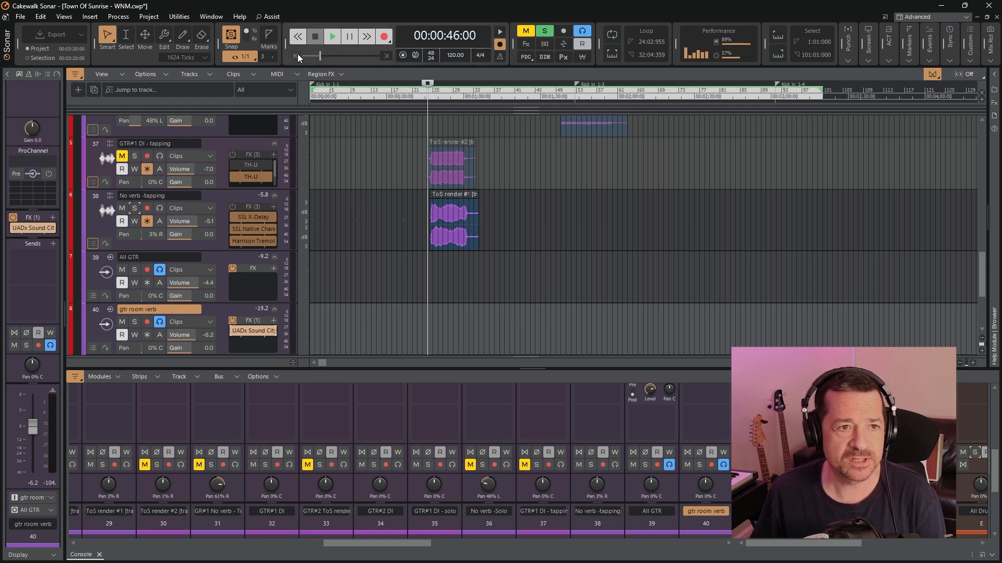
# Play the song from the start, skip ahead to about 00:00:10, and compare the guitars with gtr room verb muted and unmuted
pyautogui.click(295, 56)
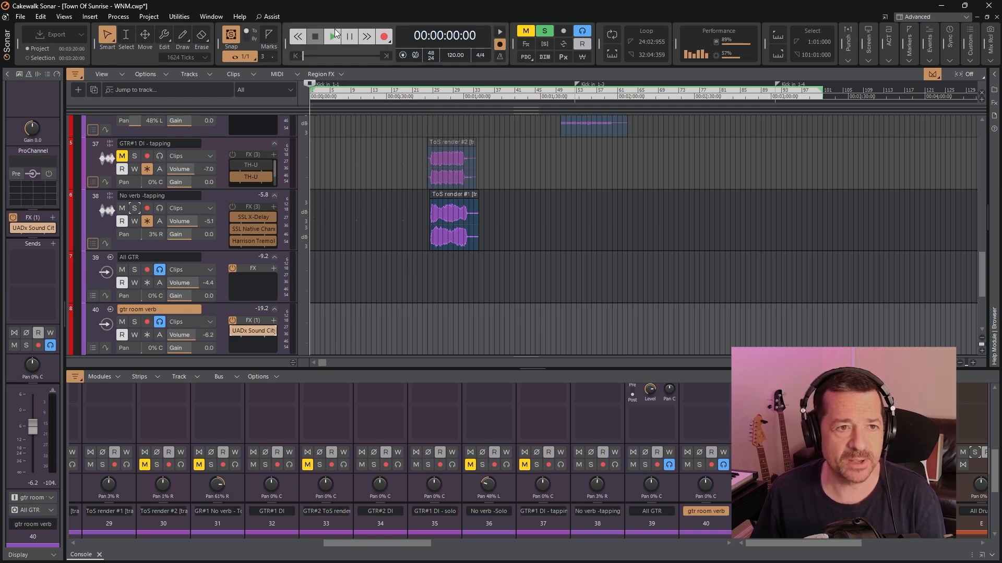
pyautogui.click(331, 38)
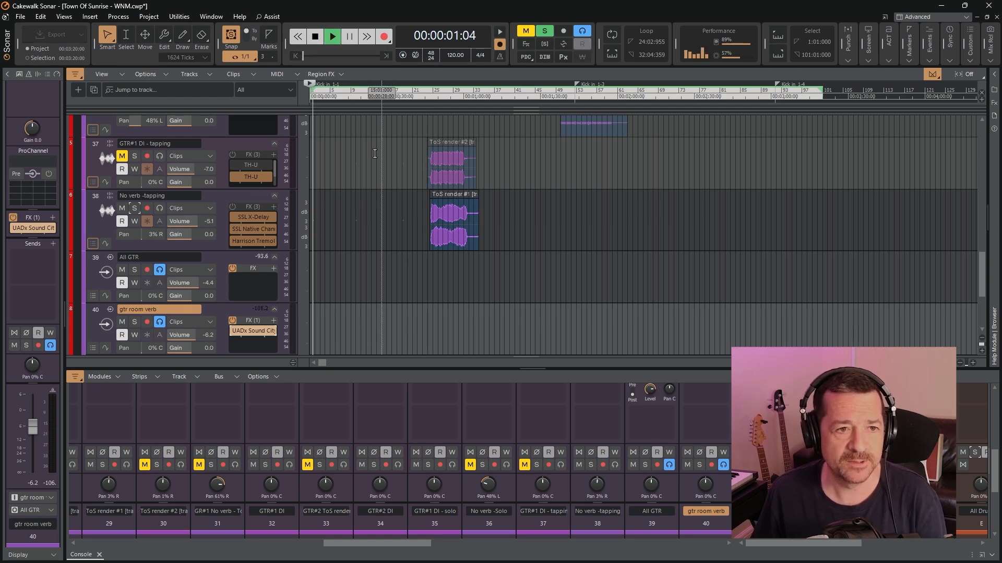
pyautogui.click(336, 99)
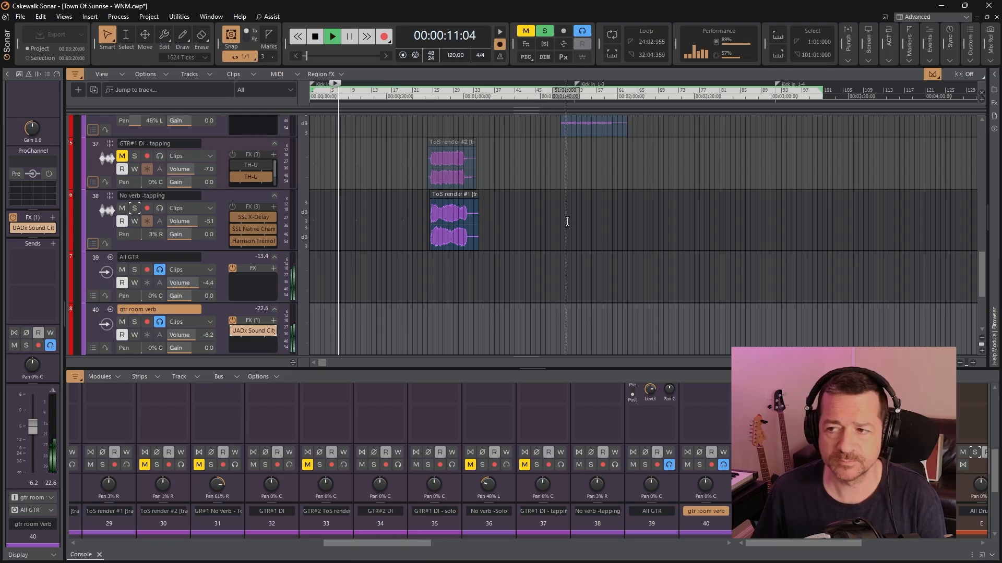
pyautogui.scroll(-1, 245, 309)
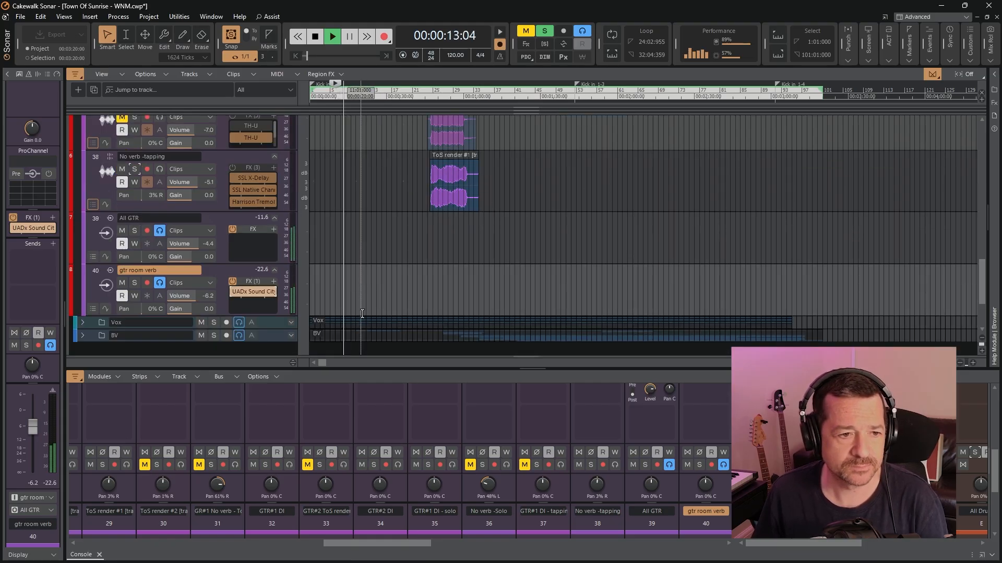
pyautogui.click(123, 282)
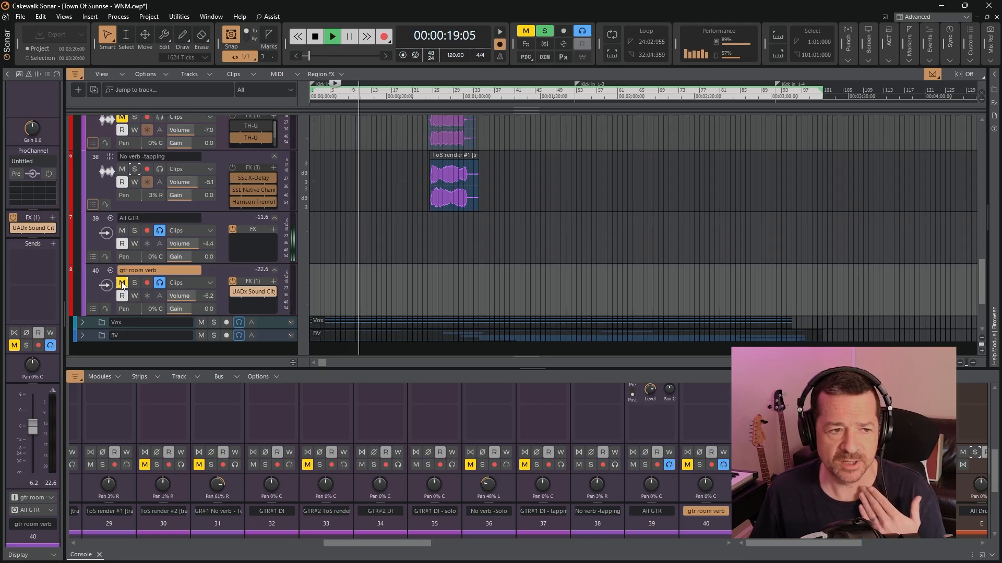
pyautogui.click(122, 283)
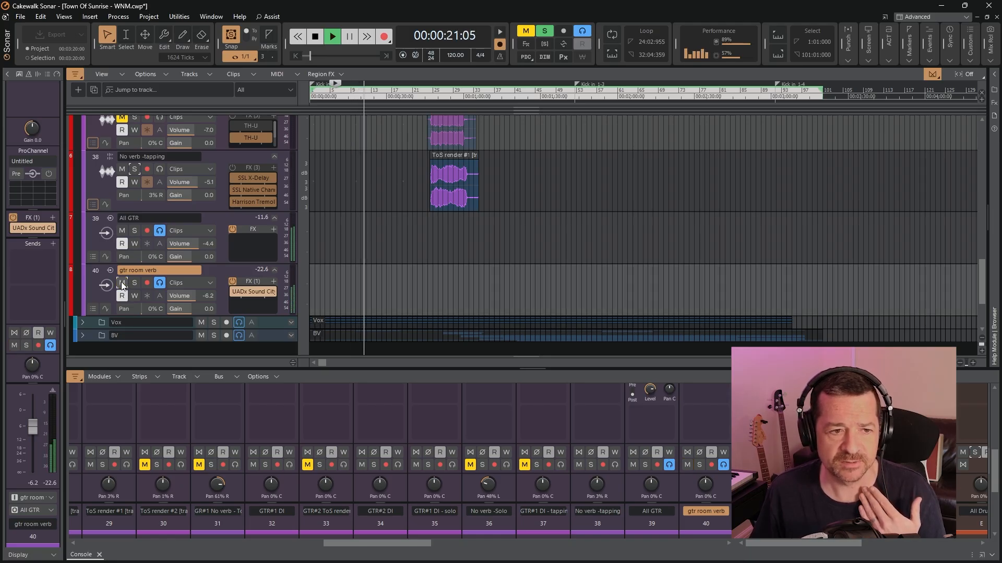
pyautogui.click(122, 283)
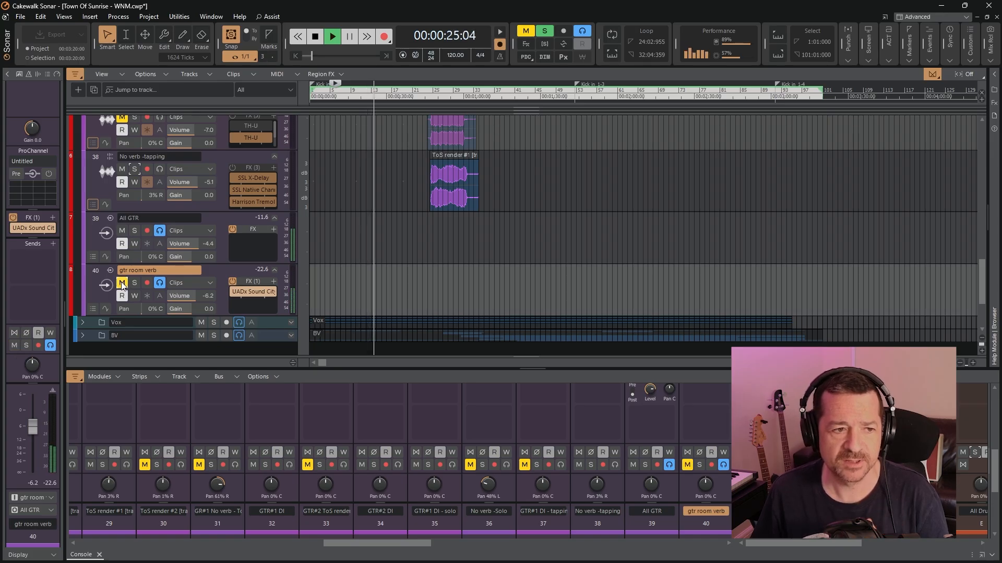
pyautogui.click(122, 284)
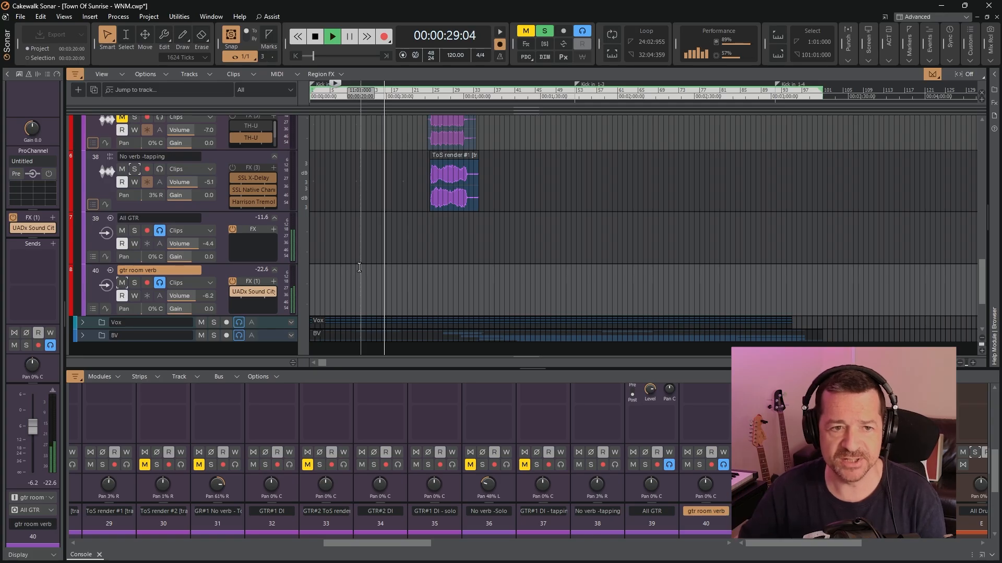
# Move playback back to 00:00:20, solo the Gtr V Filter wet track in the GTR - Wet folder, and increase its track height
pyautogui.scroll(2, 414, 274)
pyautogui.scroll(8, 414, 275)
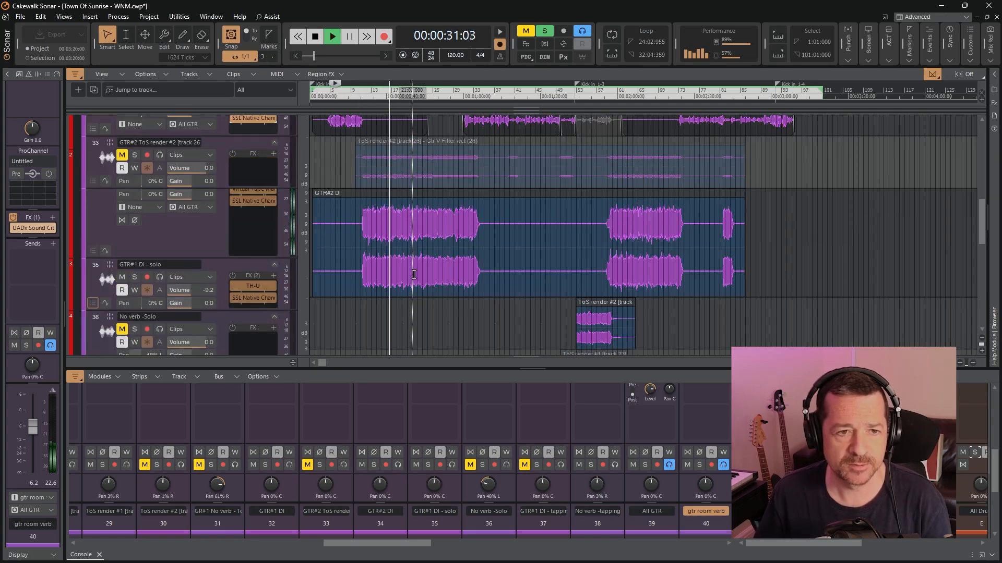
pyautogui.scroll(1, 412, 274)
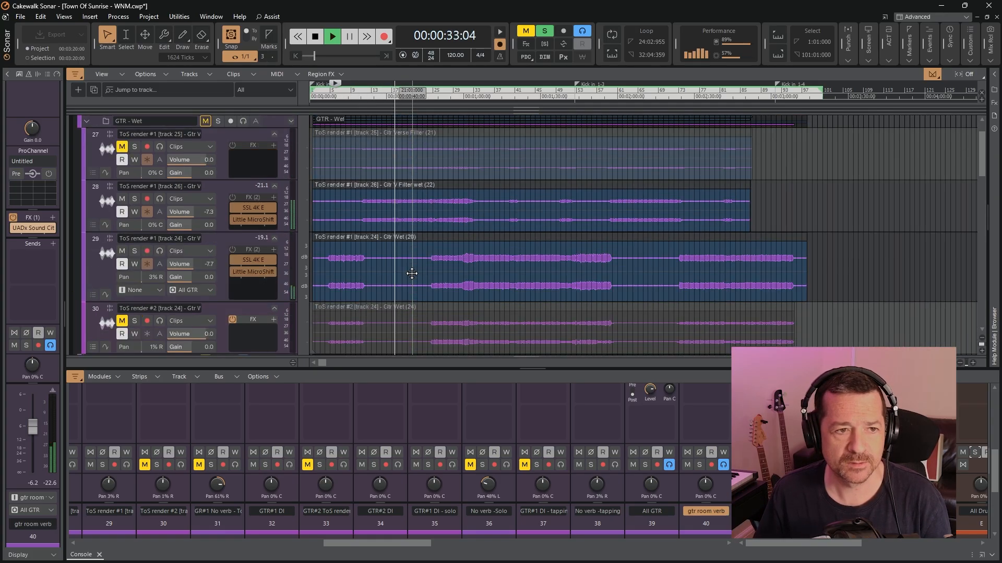
pyautogui.click(362, 97)
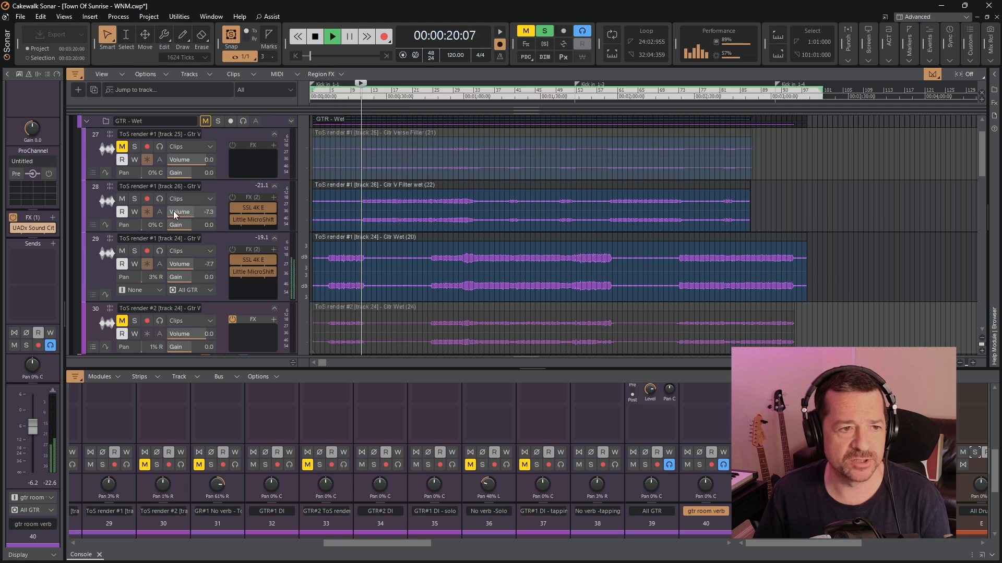
pyautogui.click(135, 199)
pyautogui.moveTo(223, 234); pyautogui.dragTo(220, 251)
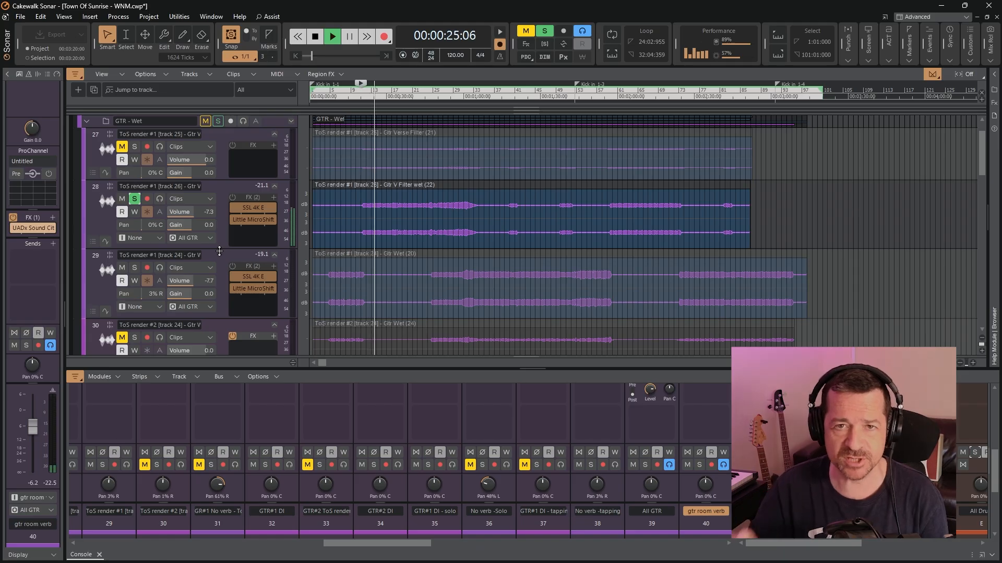
# Examine Little MicroShift on the soloed track, compare it bypassed and active while playing from 00:00:20, close it and stop playback
pyautogui.doubleClick(250, 218)
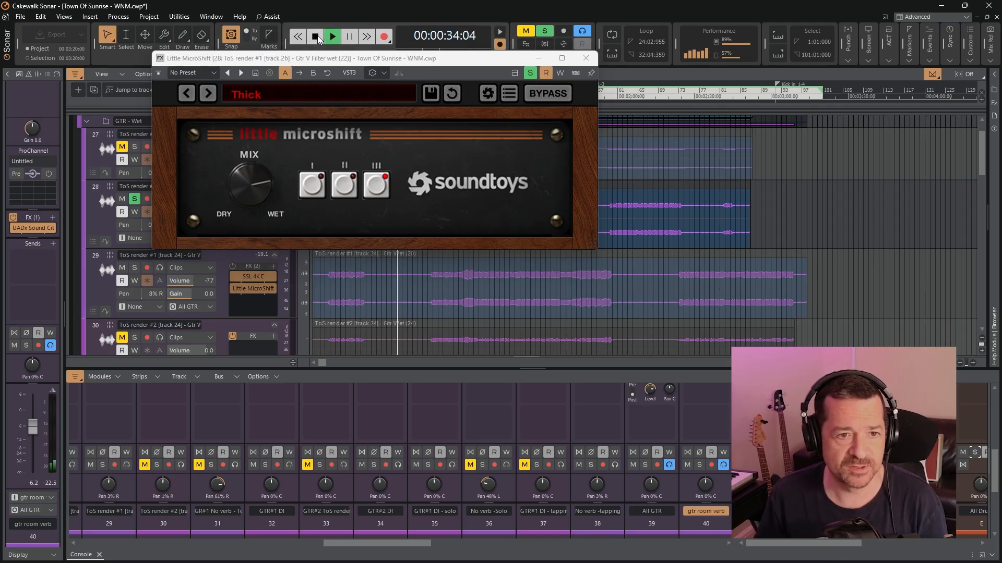
pyautogui.click(317, 39)
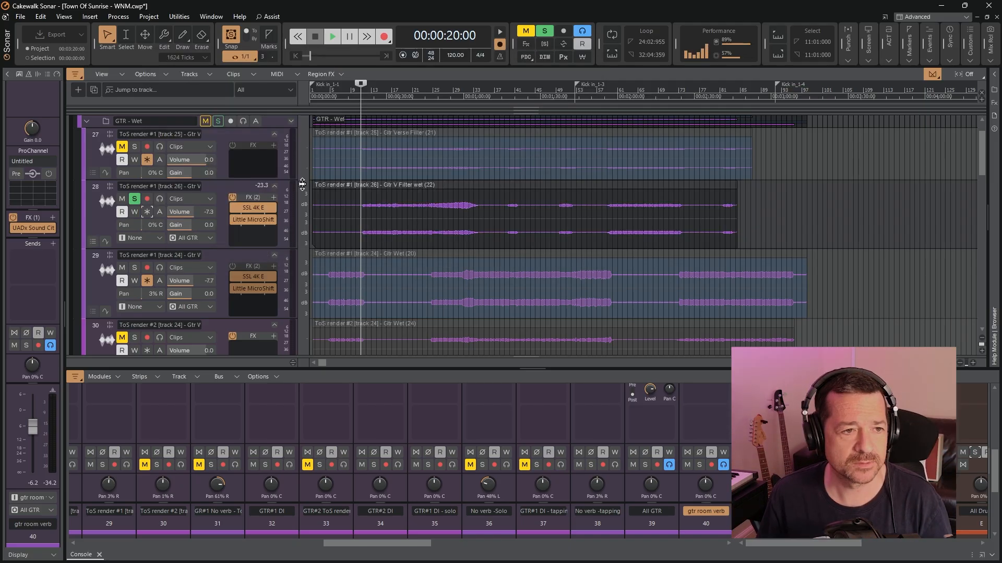
pyautogui.click(333, 35)
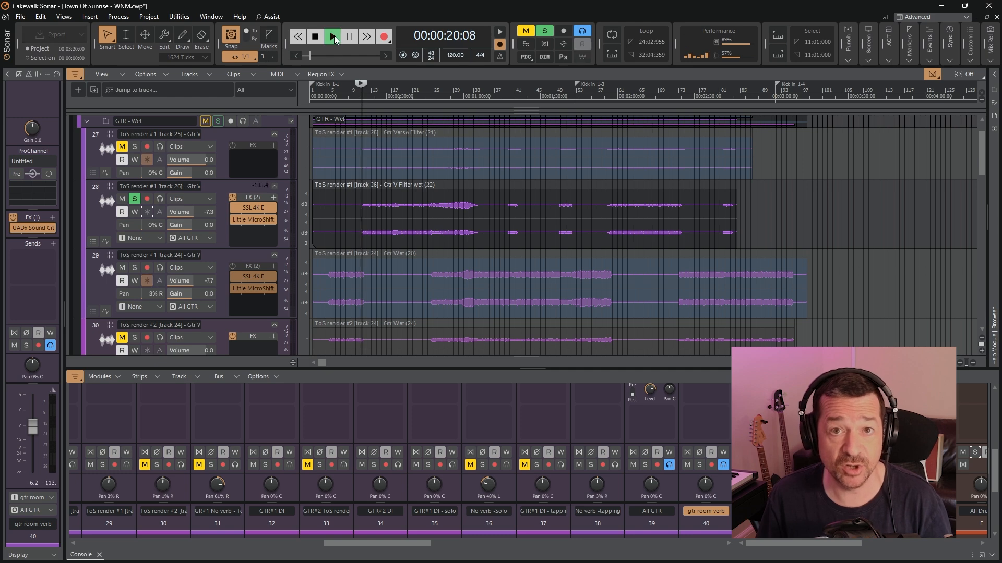
pyautogui.doubleClick(252, 221)
pyautogui.click(160, 73)
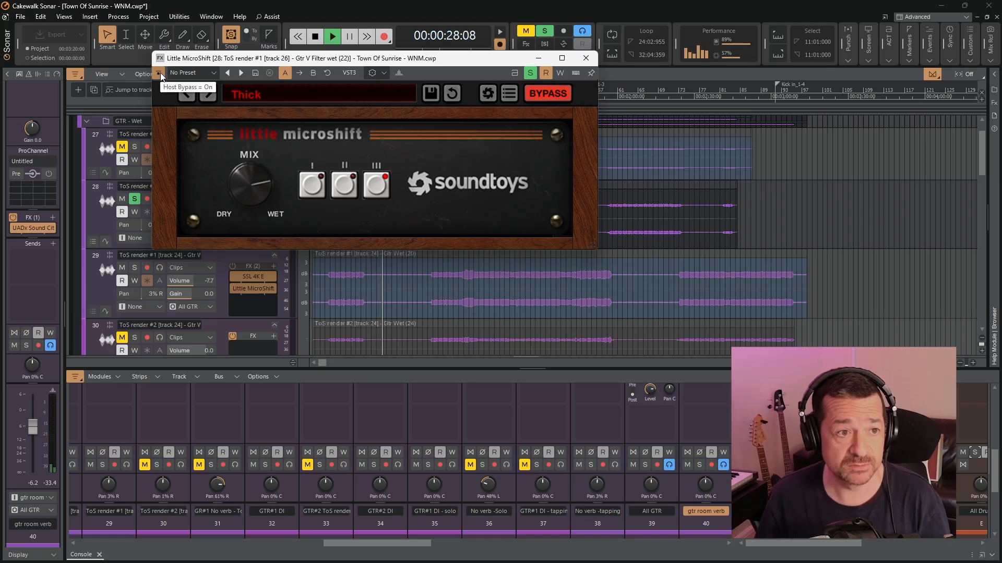
pyautogui.click(160, 73)
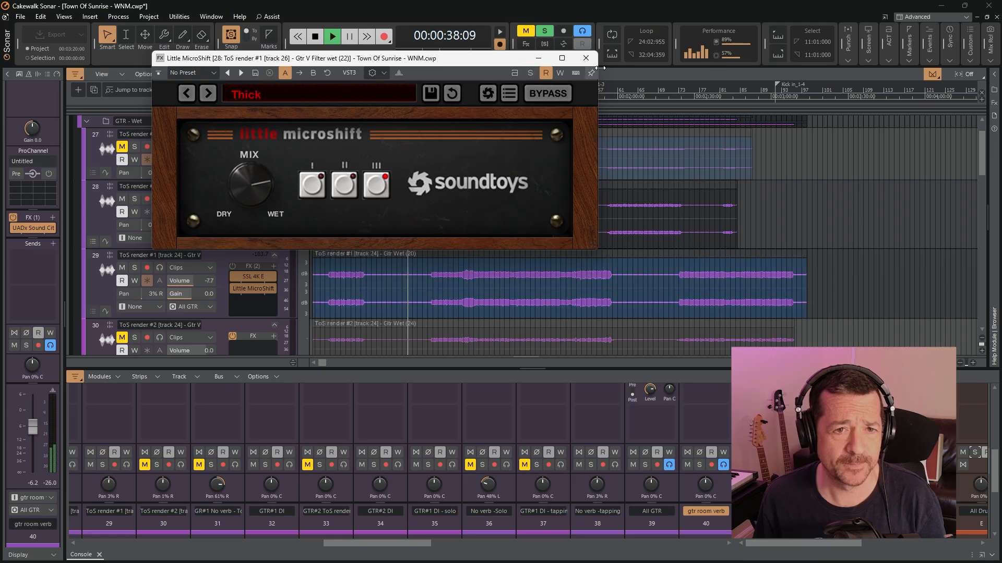
pyautogui.click(585, 57)
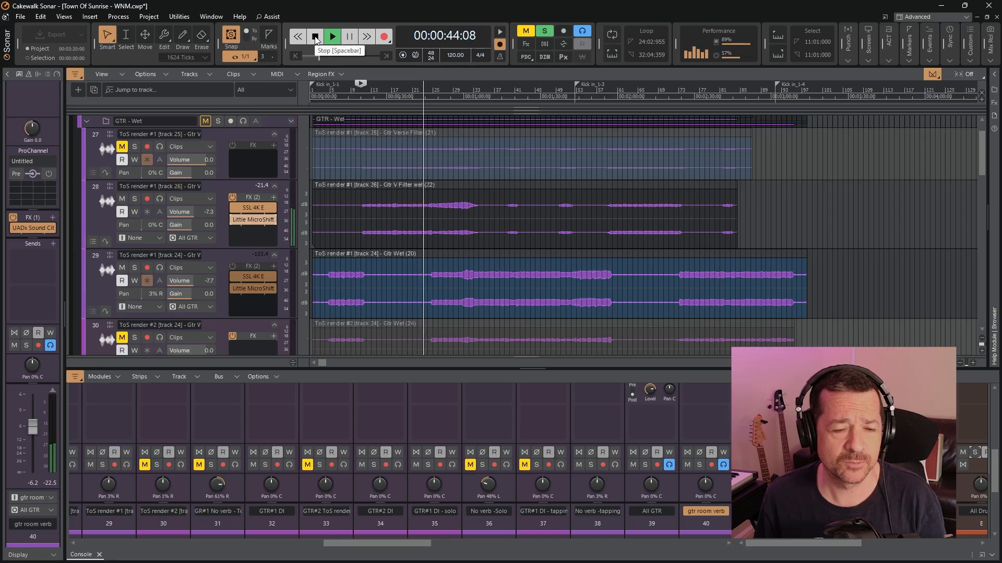
pyautogui.click(315, 37)
# Bring the gtr room verb track into view and show the bus strips and the Sends sections in the console
pyautogui.scroll(-3, 836, 224)
pyautogui.scroll(-6, 837, 225)
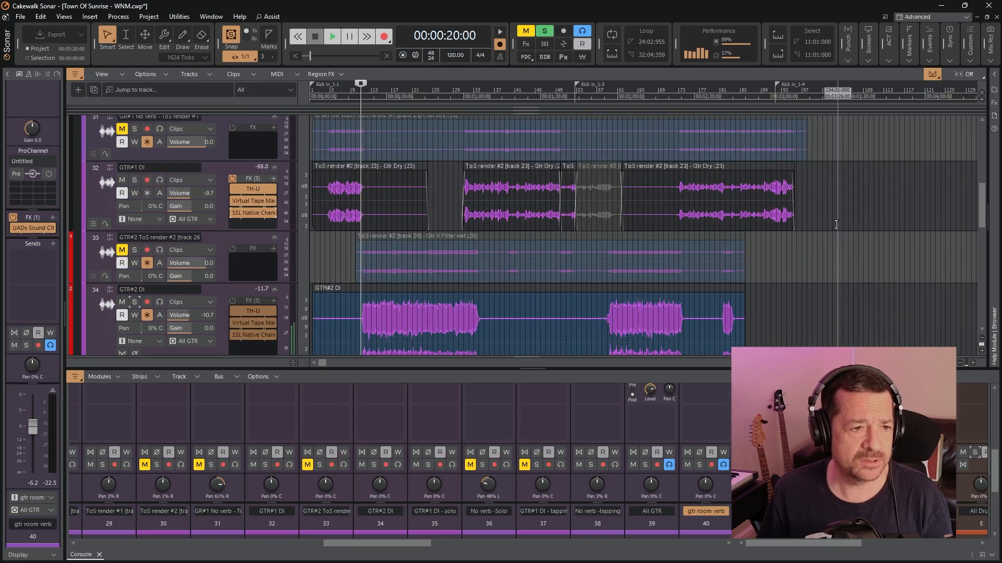
pyautogui.scroll(-3, 811, 235)
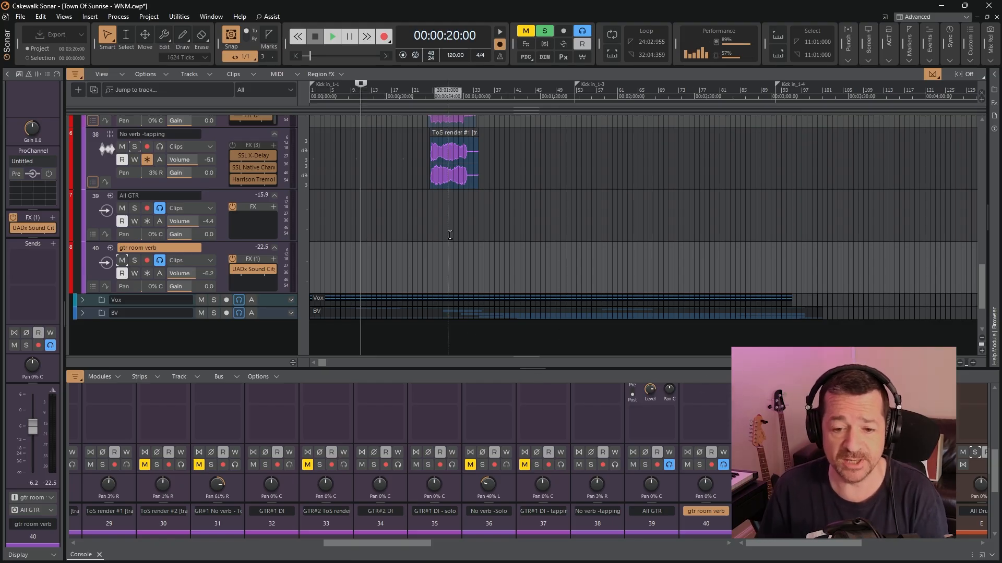
pyautogui.moveTo(803, 552); pyautogui.dragTo(928, 547)
pyautogui.scroll(4, 401, 443)
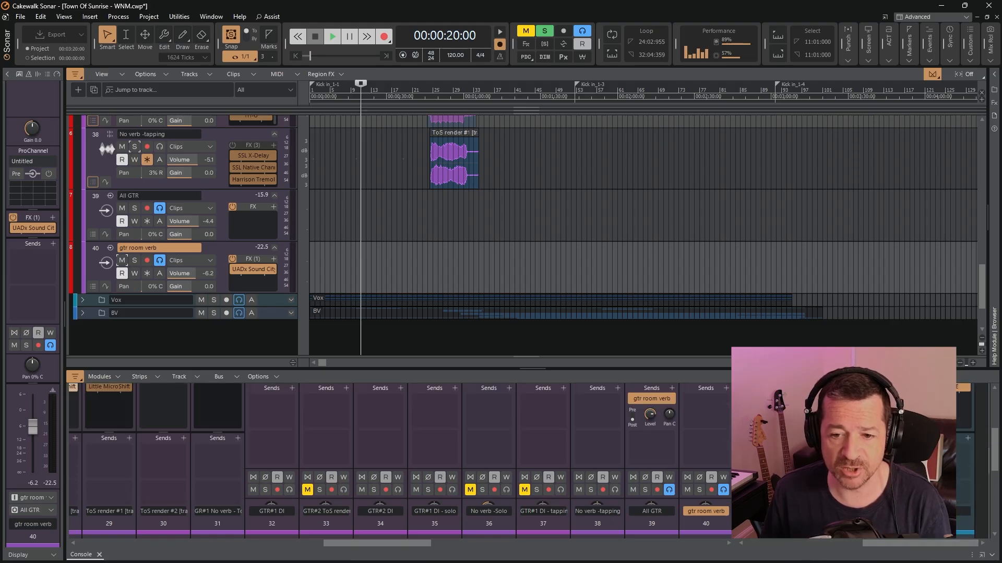
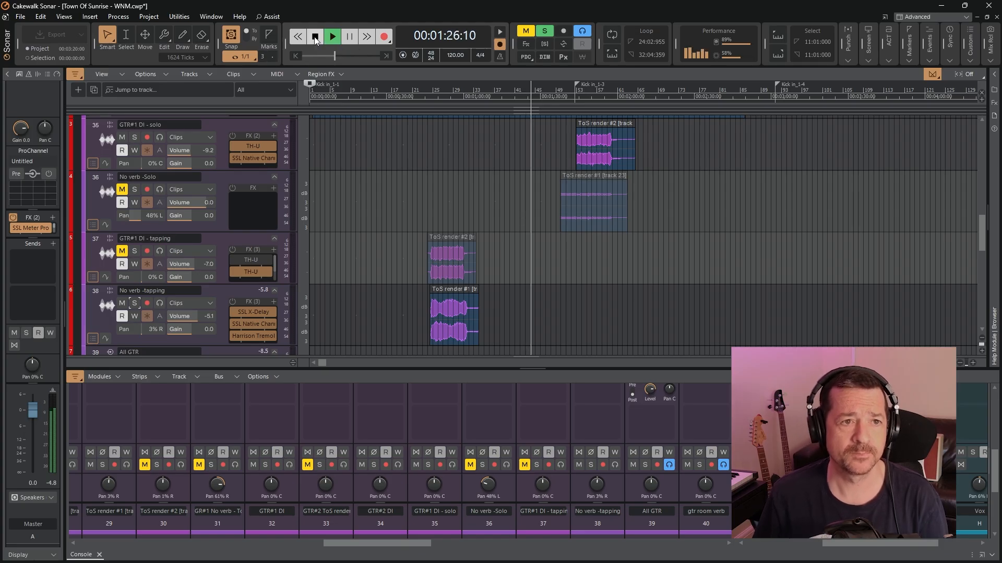
# Stop playback, bring the Vox folder into view, enlarge the first lead verse track (41), and set the playback start to 00:00:20
pyautogui.click(315, 40)
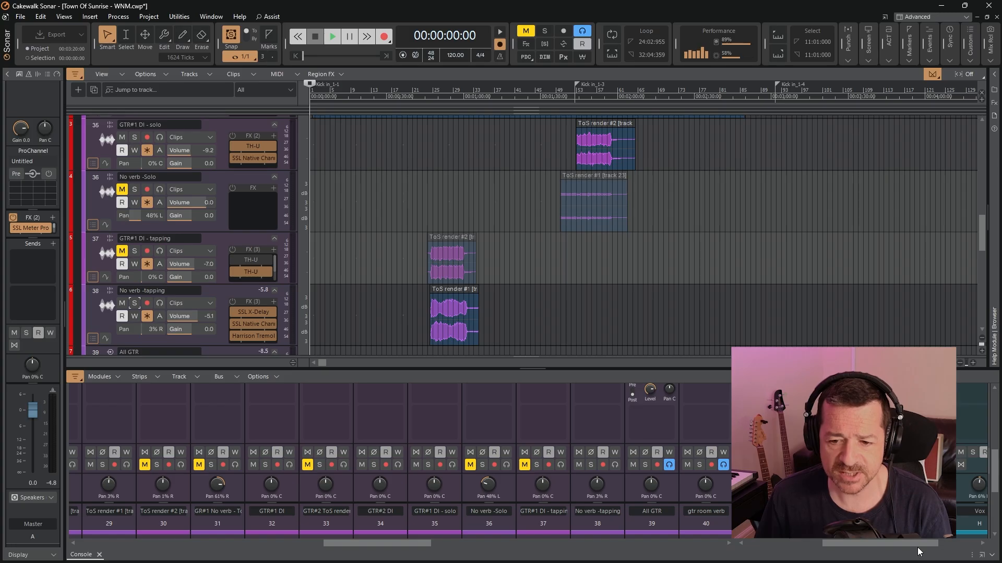
pyautogui.moveTo(918, 544); pyautogui.dragTo(931, 545)
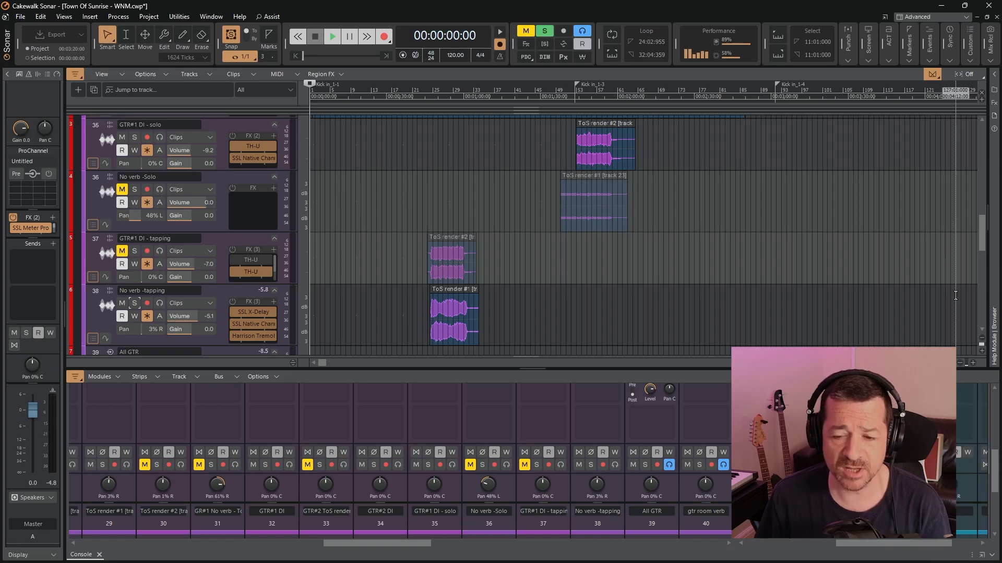
pyautogui.scroll(-6, 764, 265)
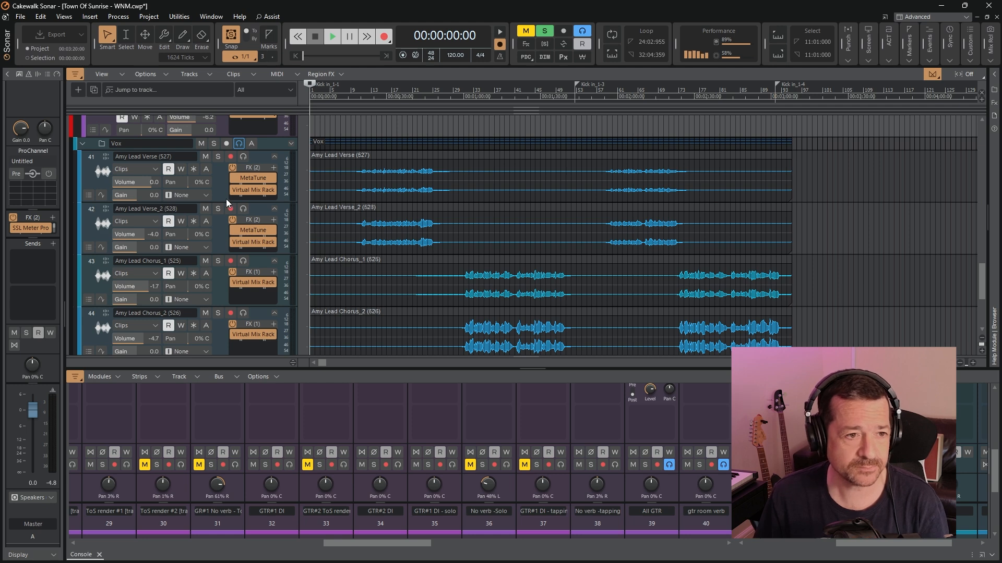
pyautogui.moveTo(218, 202); pyautogui.dragTo(217, 226)
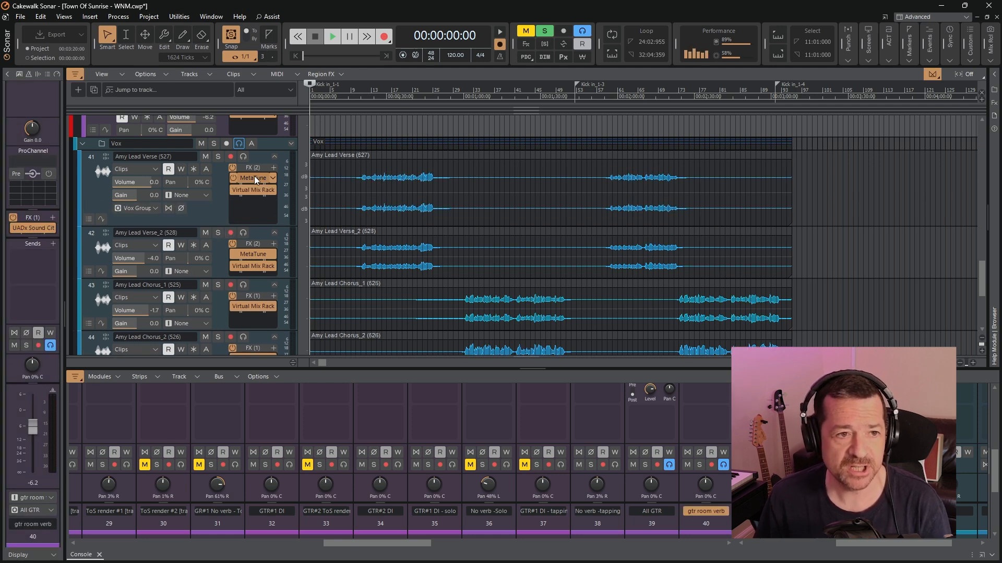
pyautogui.click(359, 93)
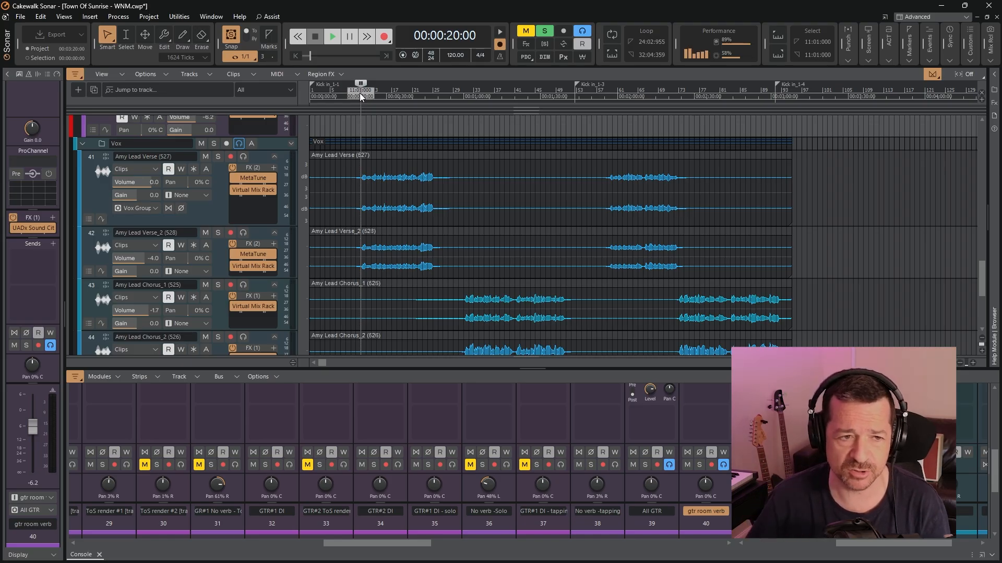
# Examine the modules of Virtual Mix Rack on the first lead verse track from the virtual channel to the last compressor, and close it
pyautogui.doubleClick(252, 189)
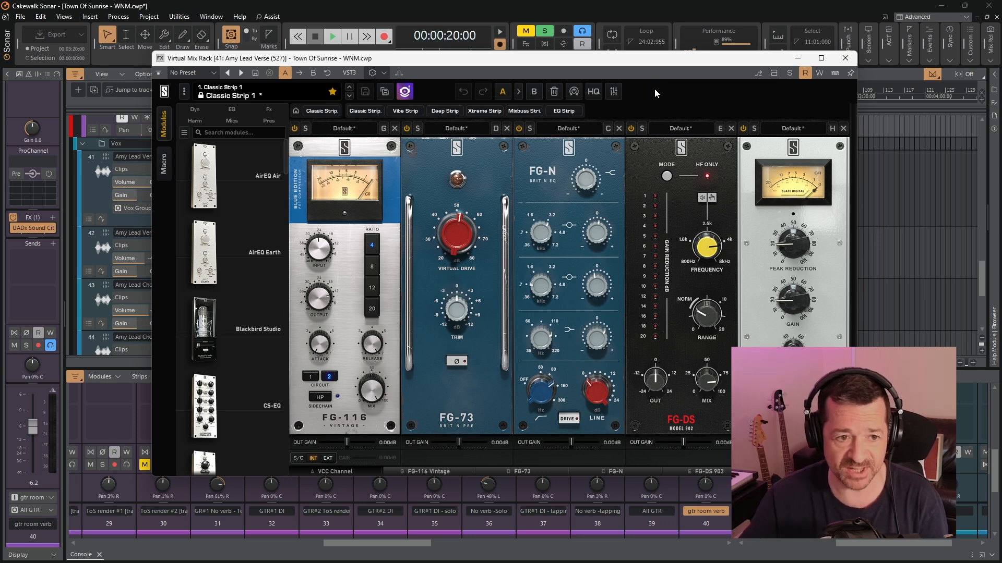
pyautogui.click(349, 473)
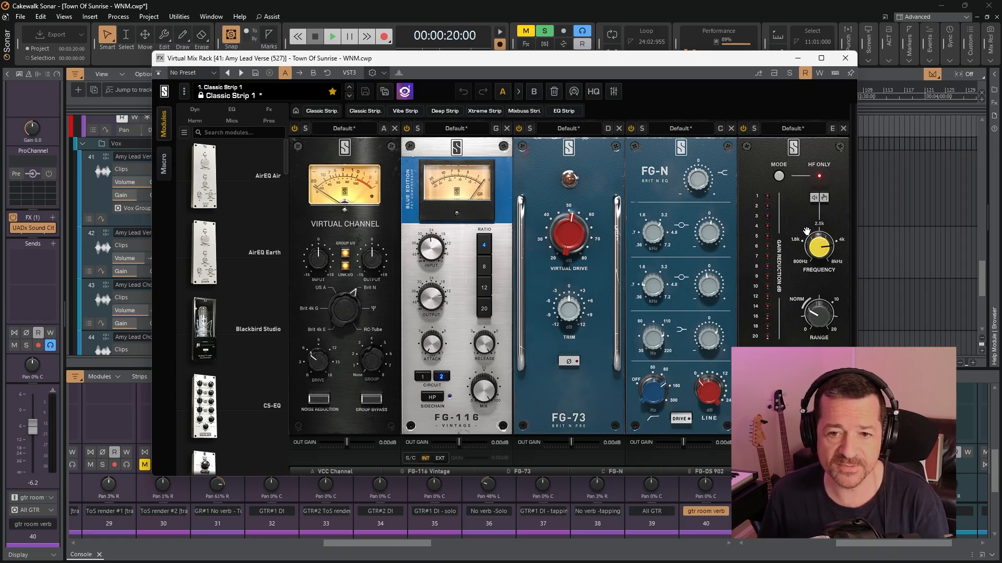
pyautogui.click(802, 472)
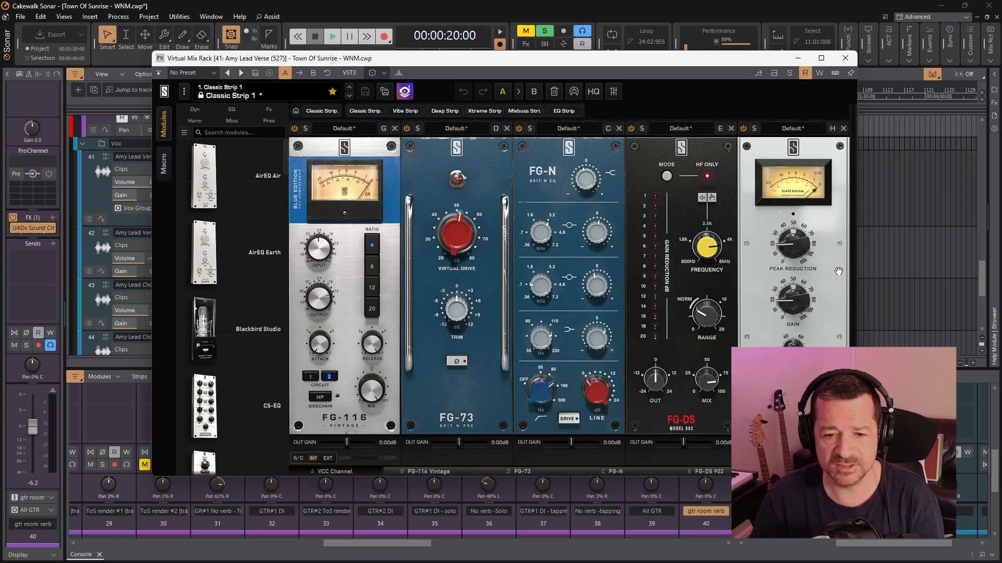
pyautogui.click(845, 59)
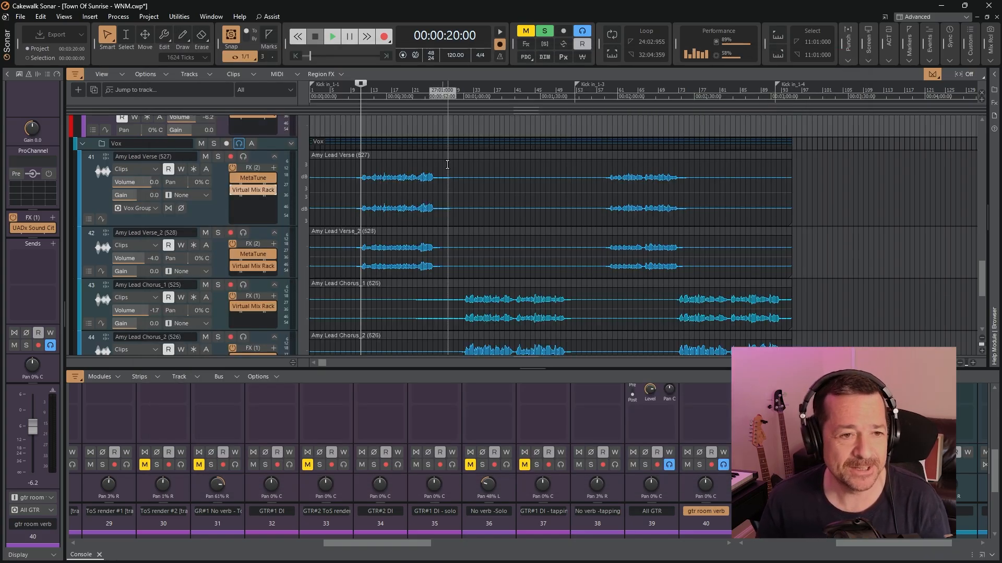
# Play the song from 00:00:20, solo the first lead verse track to hear it alone, and stop playback
pyautogui.click(334, 38)
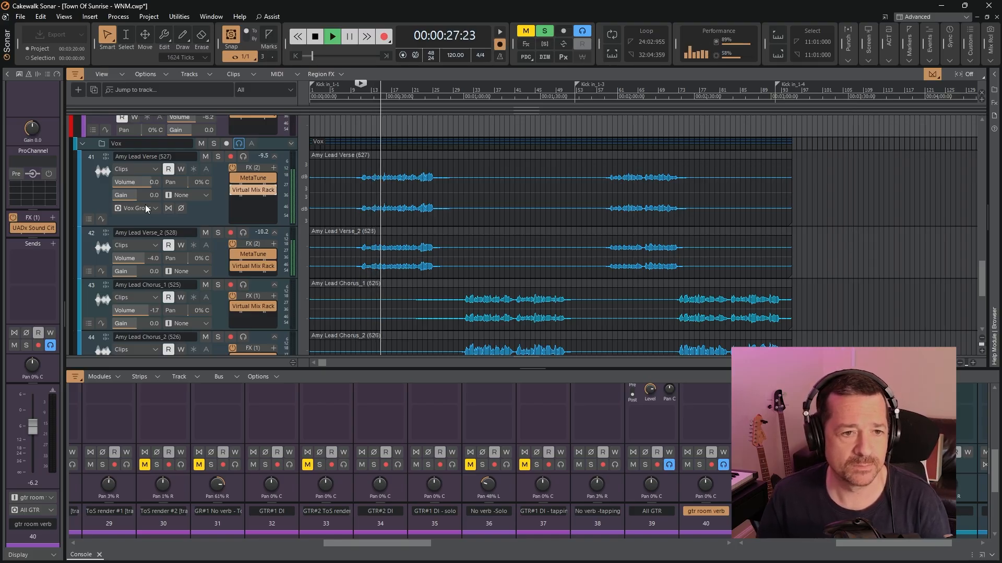
pyautogui.click(217, 156)
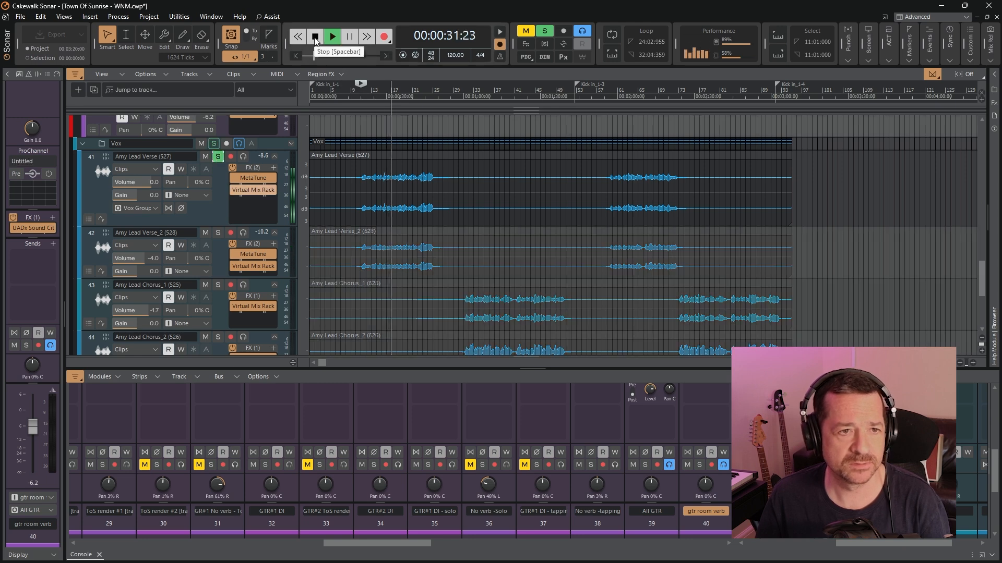
pyautogui.click(315, 38)
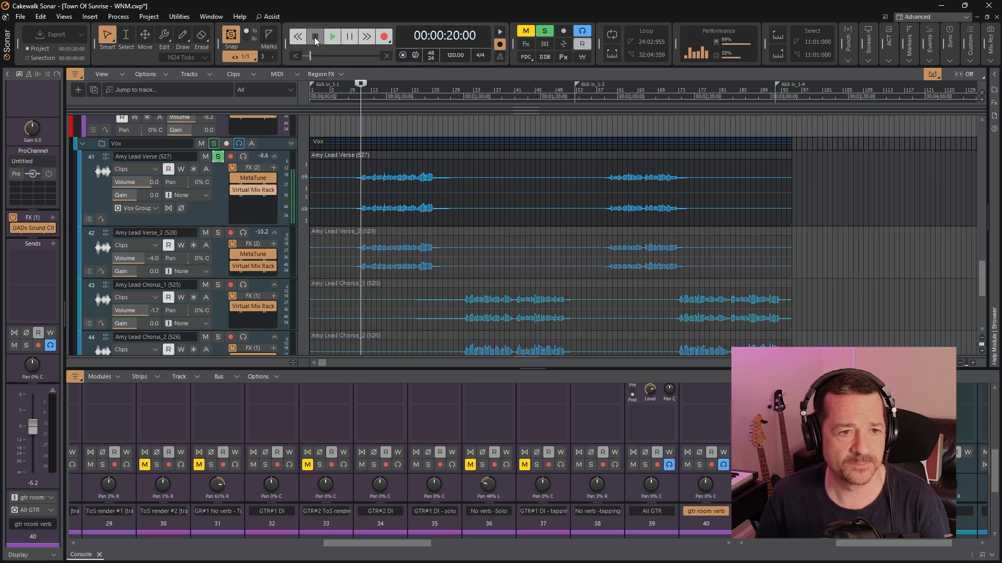
# Expand the Vox Group and vox verb 1 tracks, enlarge Vox Group to show all its effects, and examine its SSL DeEss
pyautogui.scroll(-3, 217, 190)
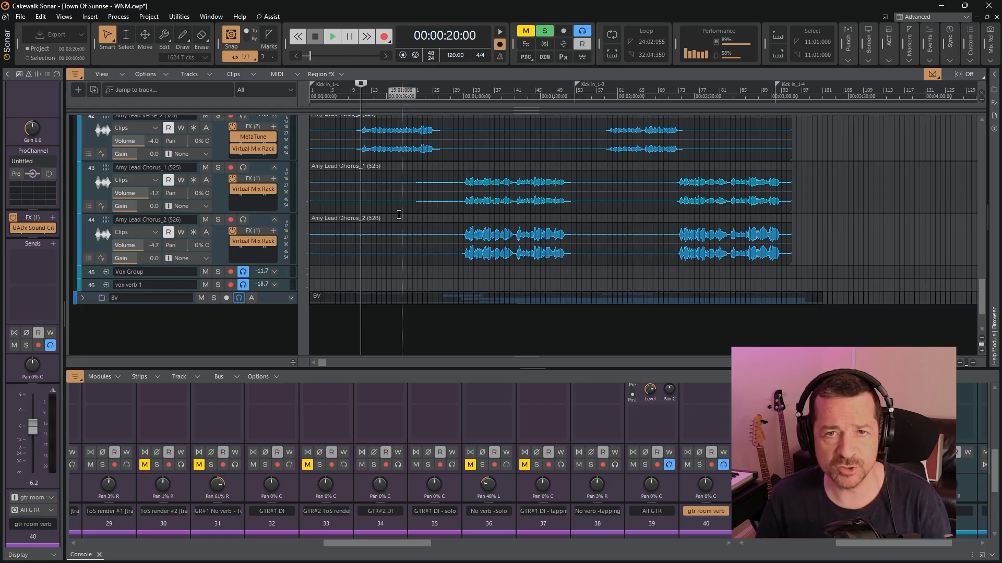
pyautogui.click(273, 284)
pyautogui.click(274, 272)
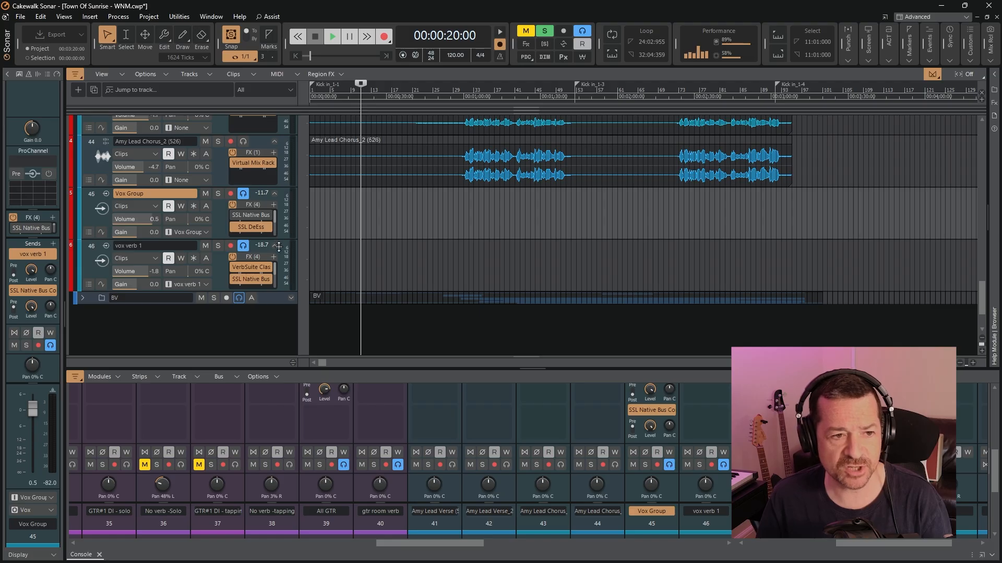
pyautogui.moveTo(275, 239); pyautogui.dragTo(279, 279)
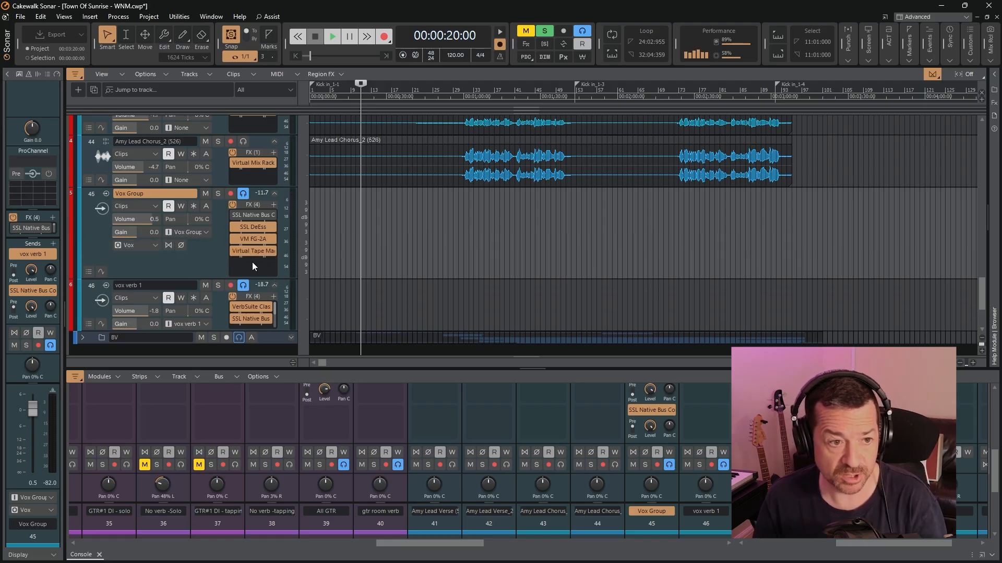
pyautogui.doubleClick(255, 230)
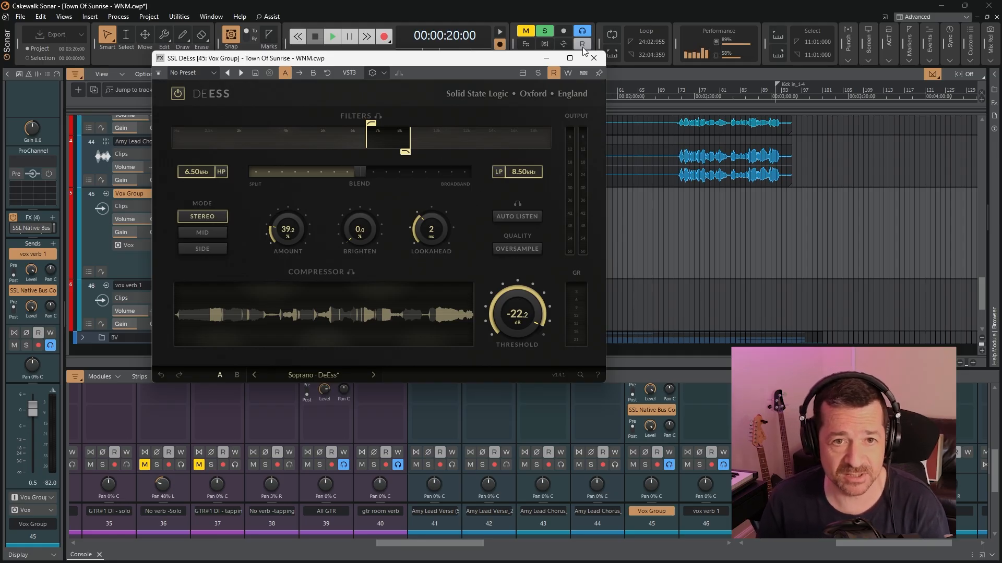
pyautogui.click(594, 58)
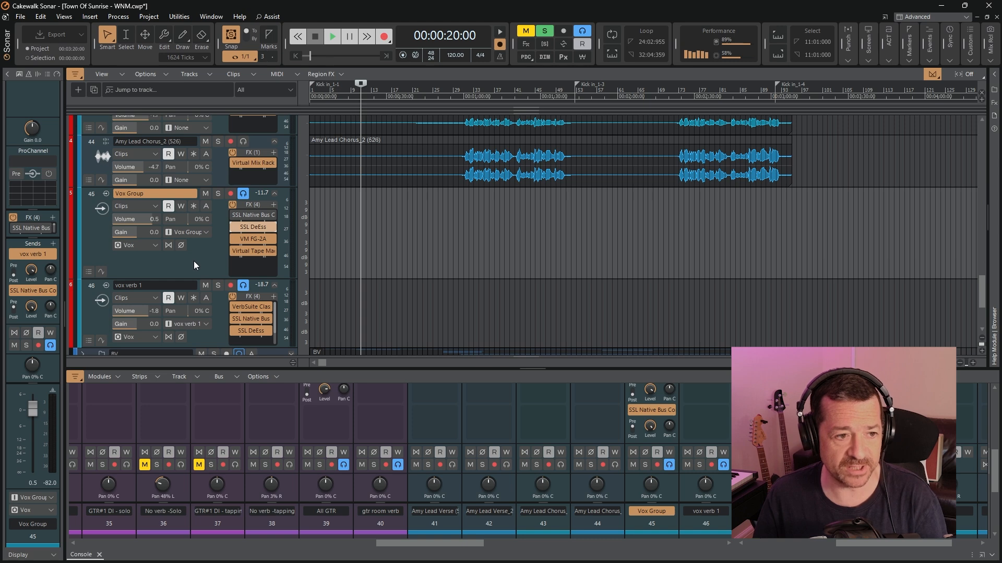
# Enlarge the vox verb 1 track to show its full effects list, and examine the reverb settings in its VerbSuite Classics
pyautogui.scroll(-1, 195, 265)
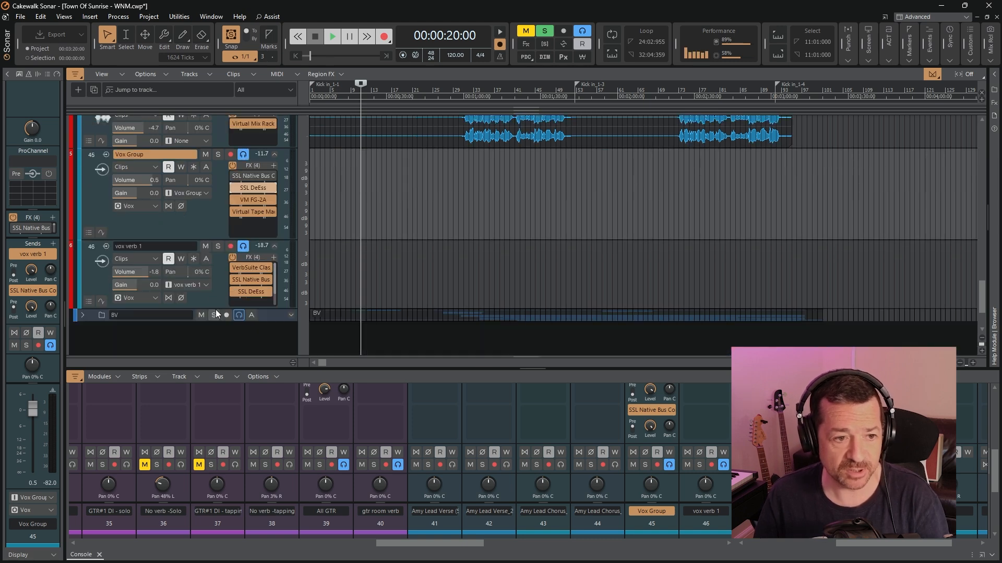
pyautogui.moveTo(215, 309); pyautogui.dragTo(214, 321)
pyautogui.doubleClick(254, 269)
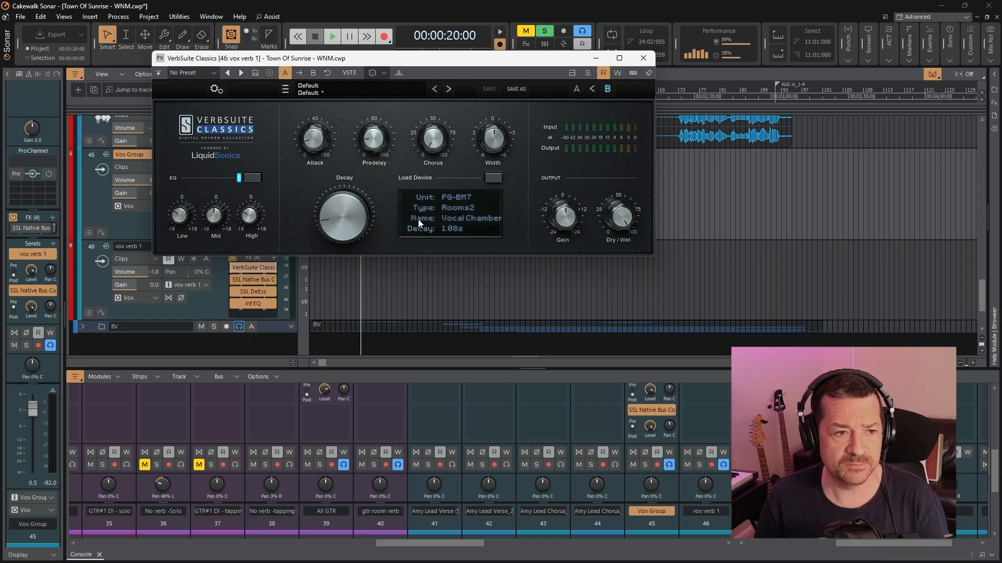
pyautogui.moveTo(262, 217)
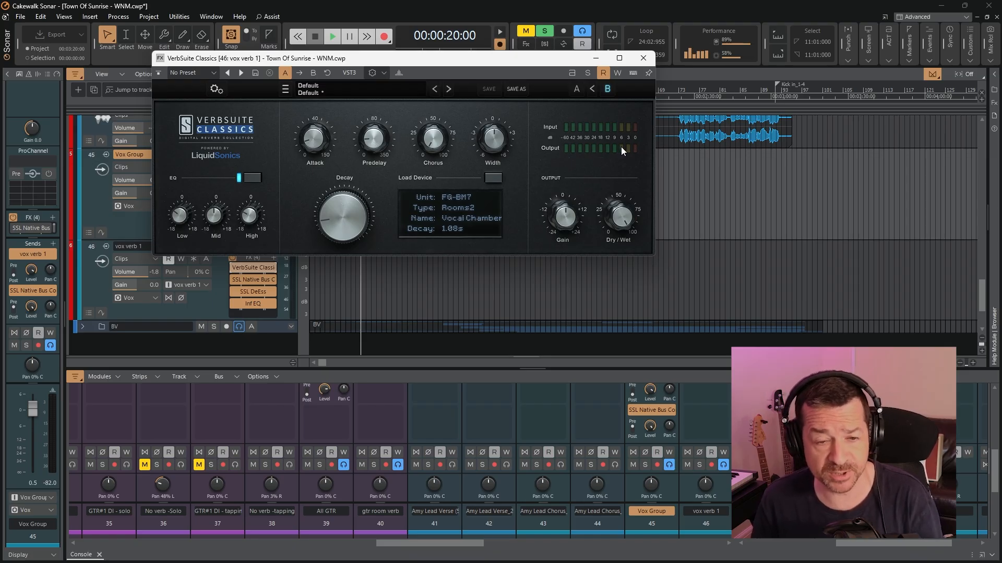
pyautogui.click(649, 62)
# Look at SSL Native Bus Compressor 2 and Inf EQ on the vox verb 1 track, closing each one
pyautogui.doubleClick(255, 280)
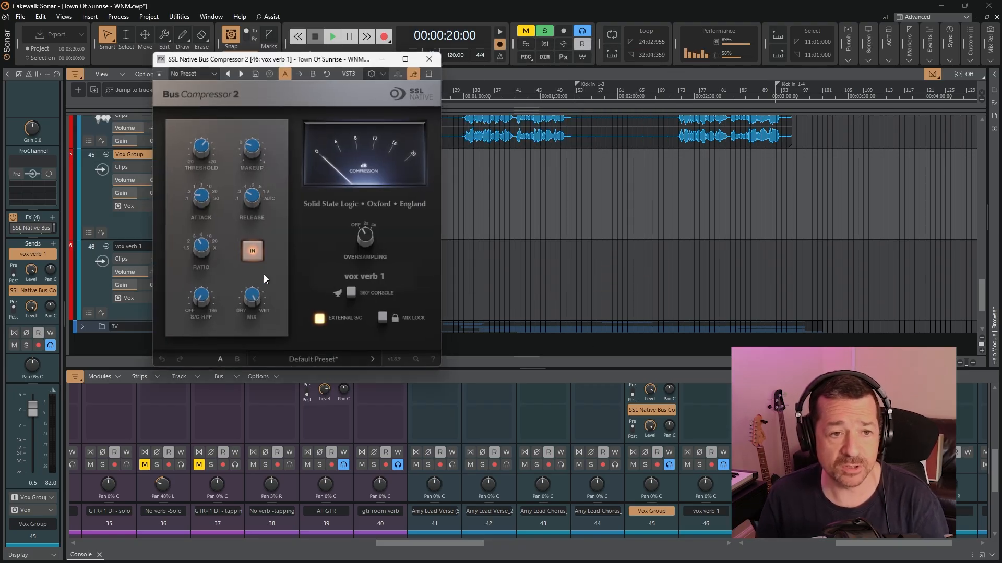
pyautogui.click(429, 59)
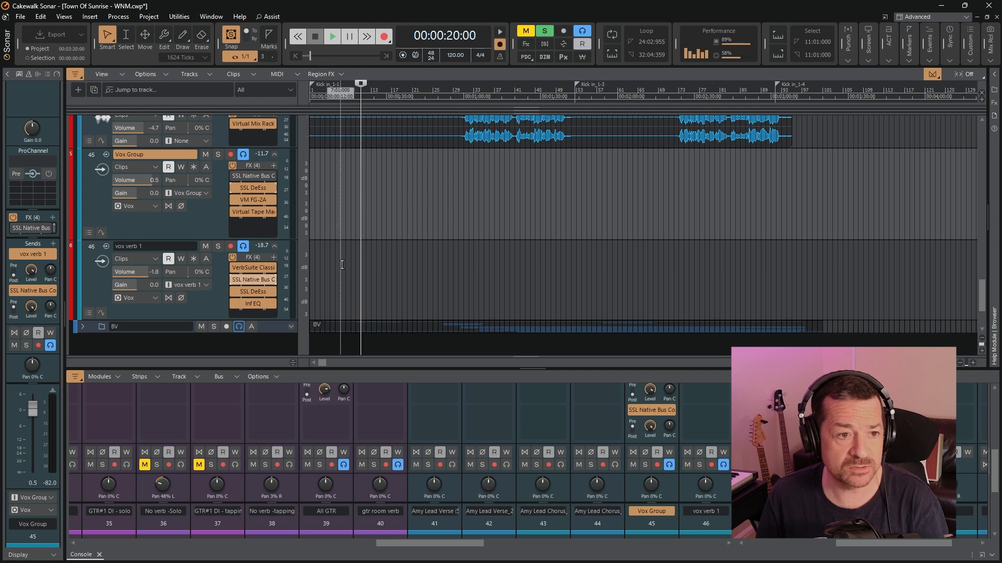
pyautogui.doubleClick(252, 305)
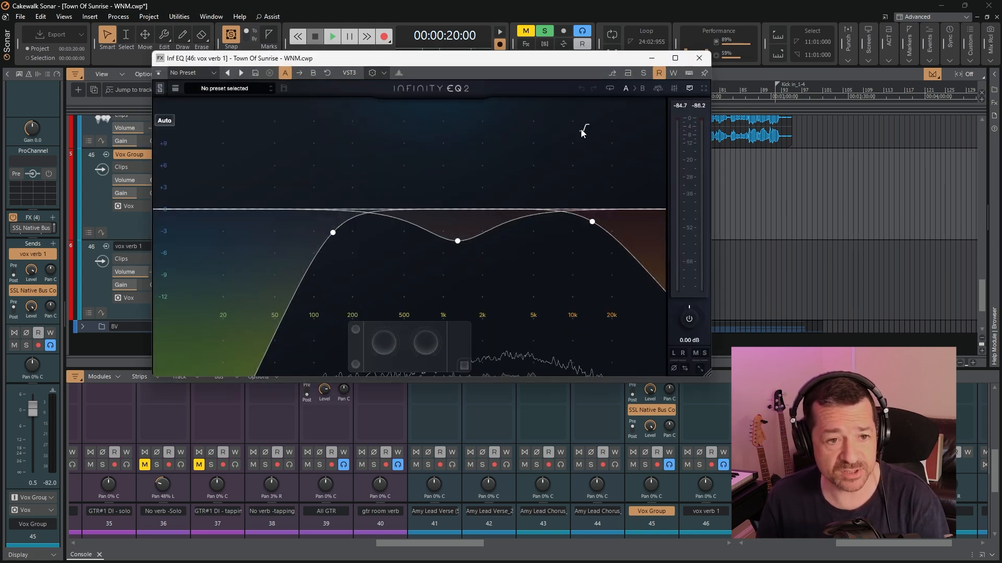
pyautogui.click(698, 58)
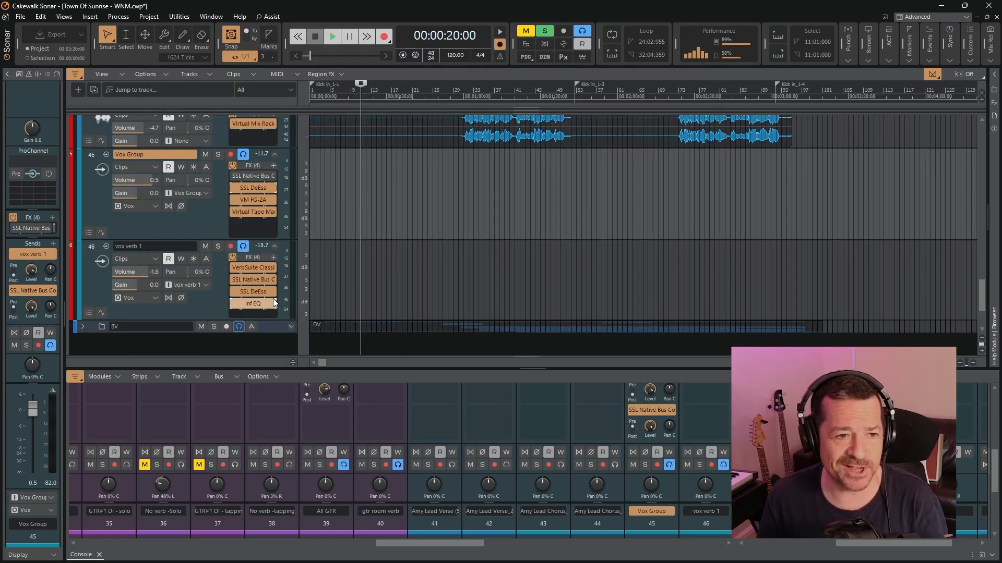
# Reopen the bus compressor on vox verb 1, place it clear of the track effects, and watch its compression meter during playback from 00:00:20
pyautogui.doubleClick(252, 279)
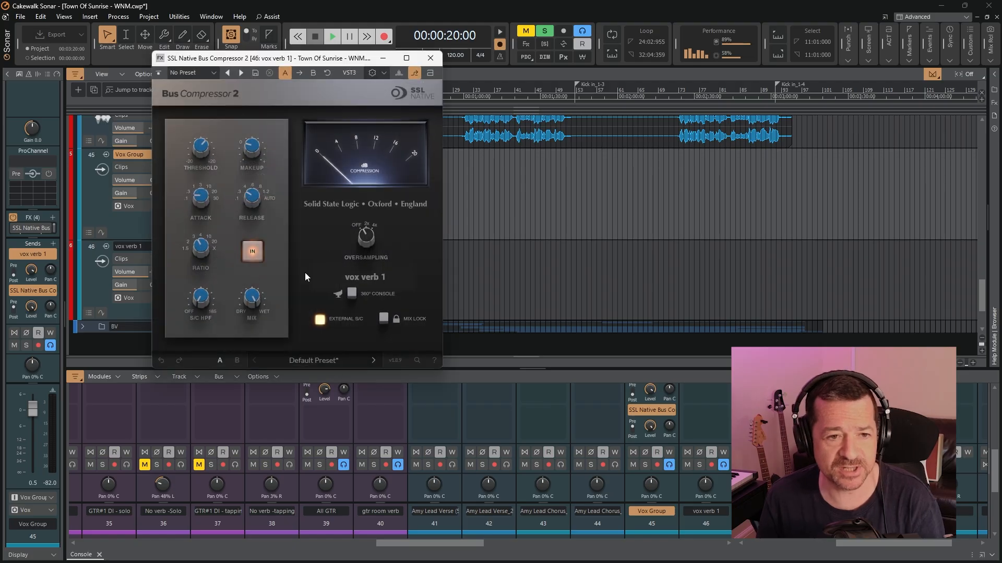
pyautogui.moveTo(324, 54); pyautogui.dragTo(662, 89)
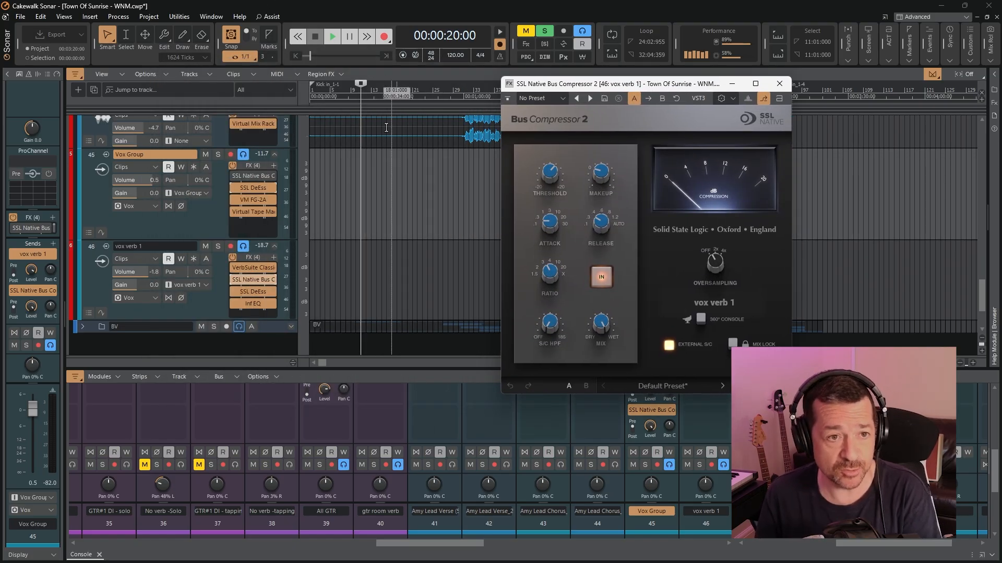
pyautogui.click(333, 37)
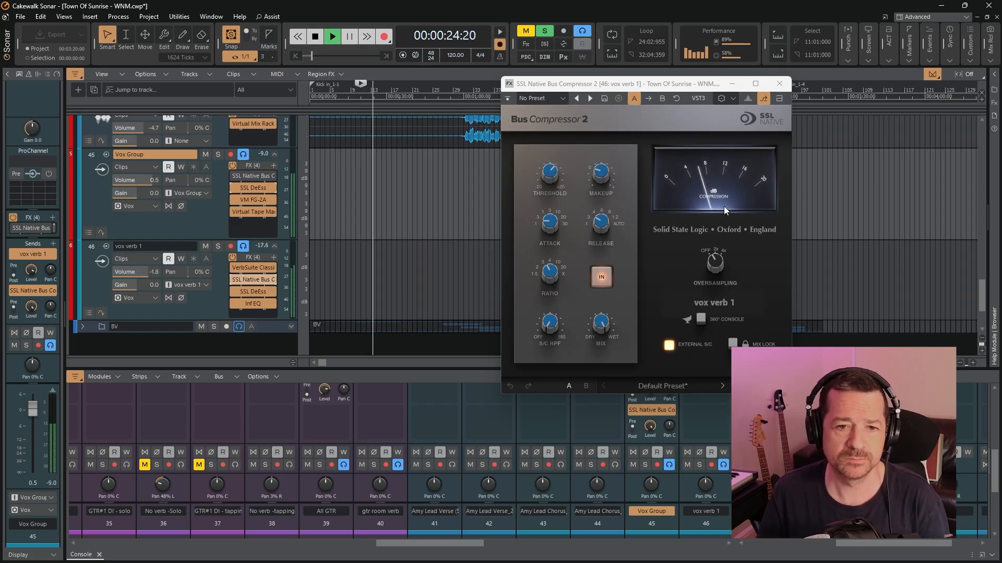
pyautogui.click(316, 39)
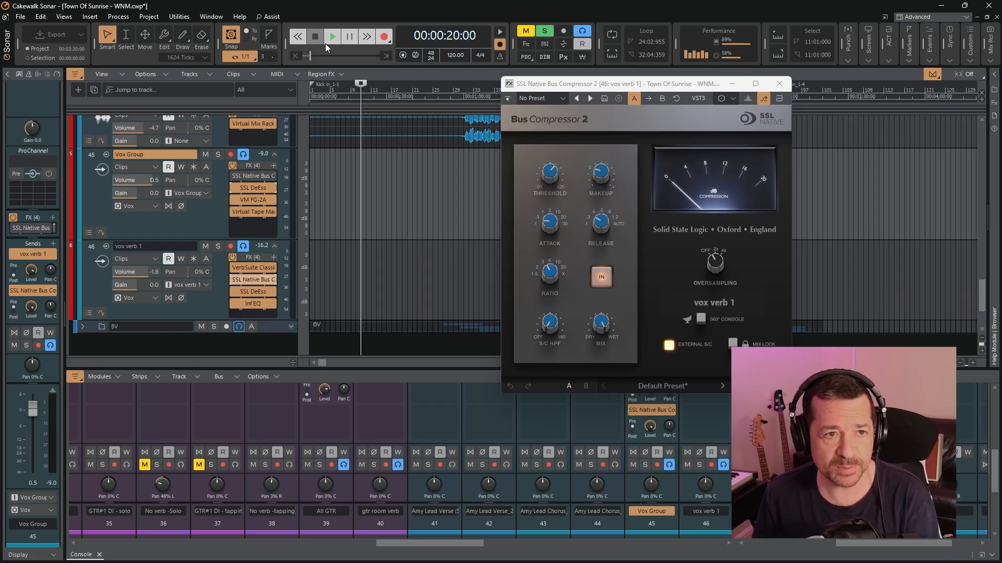
# Play from 00:00:20 again, compare the vox verb 1 bus compressor bypassed and active, stop playback, and close the compressor
pyautogui.click(331, 38)
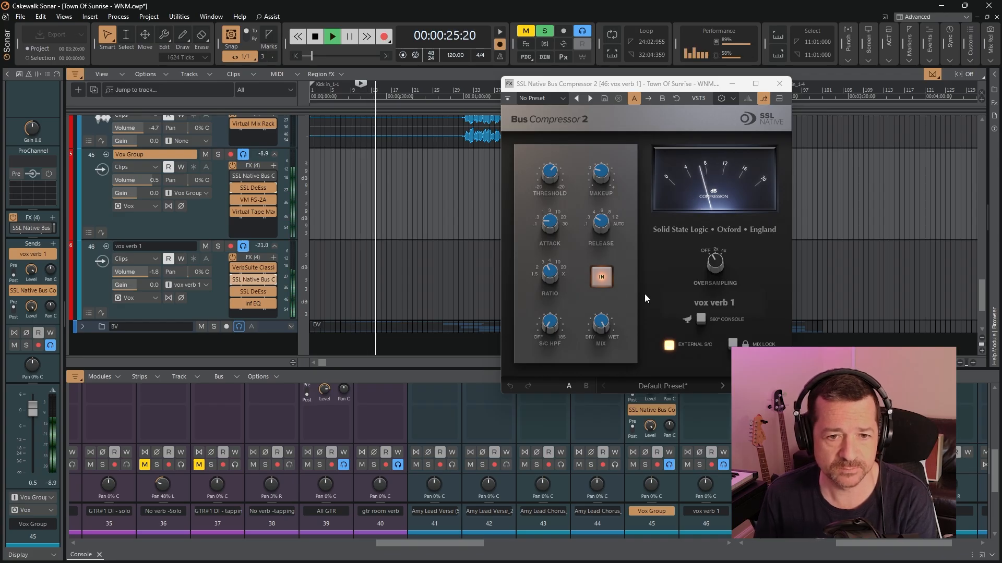
pyautogui.click(602, 279)
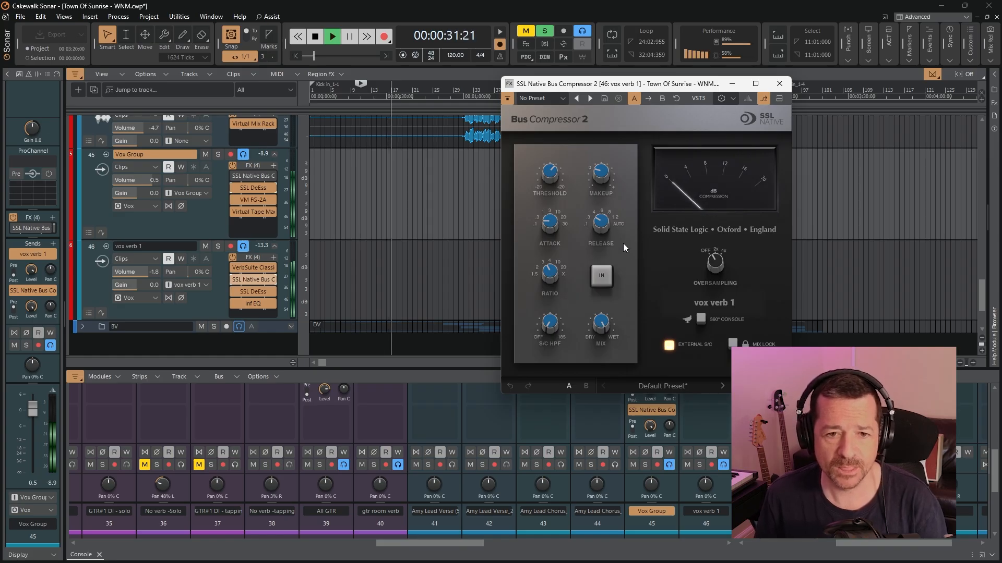
pyautogui.click(605, 277)
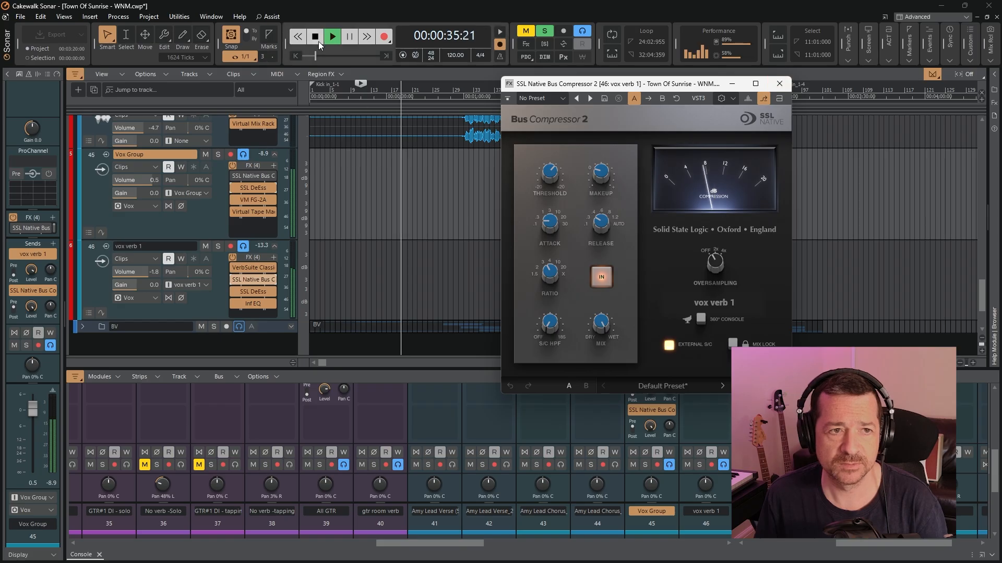
pyautogui.click(316, 37)
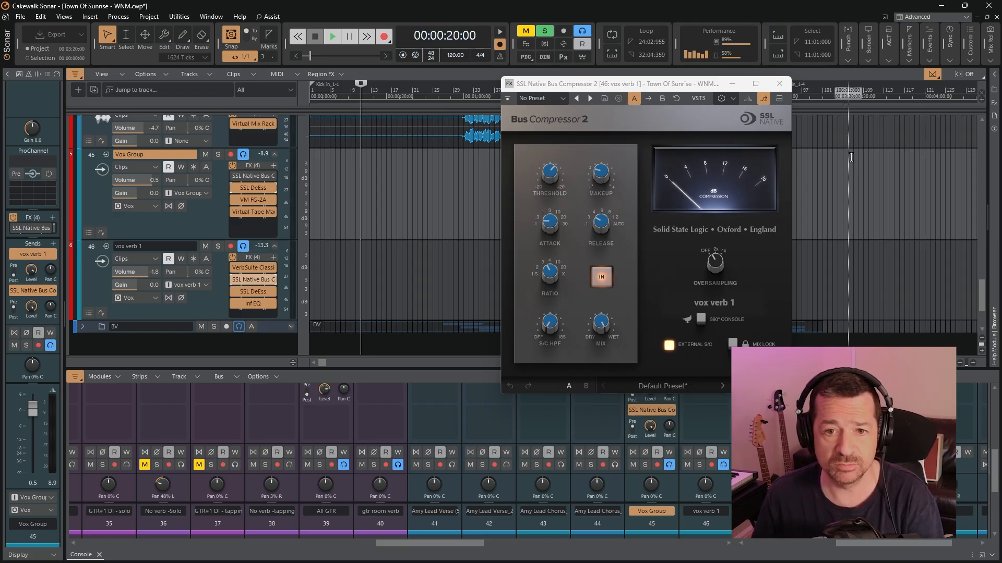
pyautogui.click(780, 84)
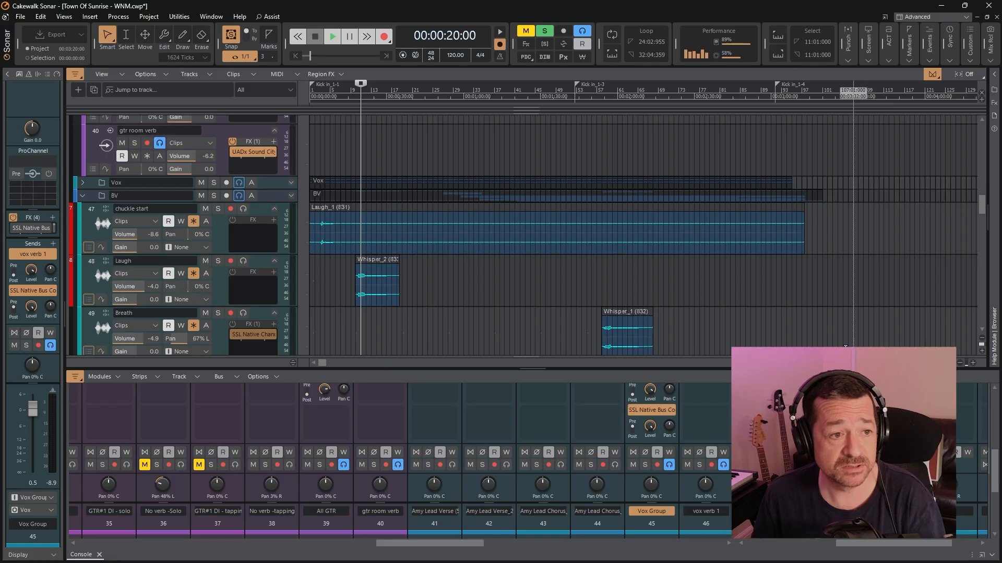
# Look through the backing vocal tracks from chuckle start down to BV Group and back up to the BV folder
pyautogui.scroll(-10, 829, 292)
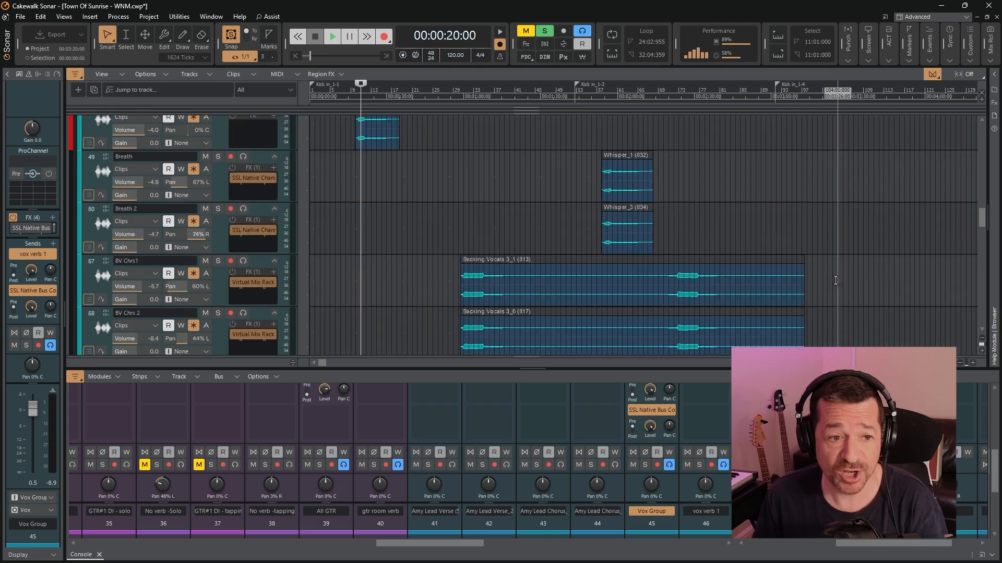
pyautogui.scroll(-8, 836, 280)
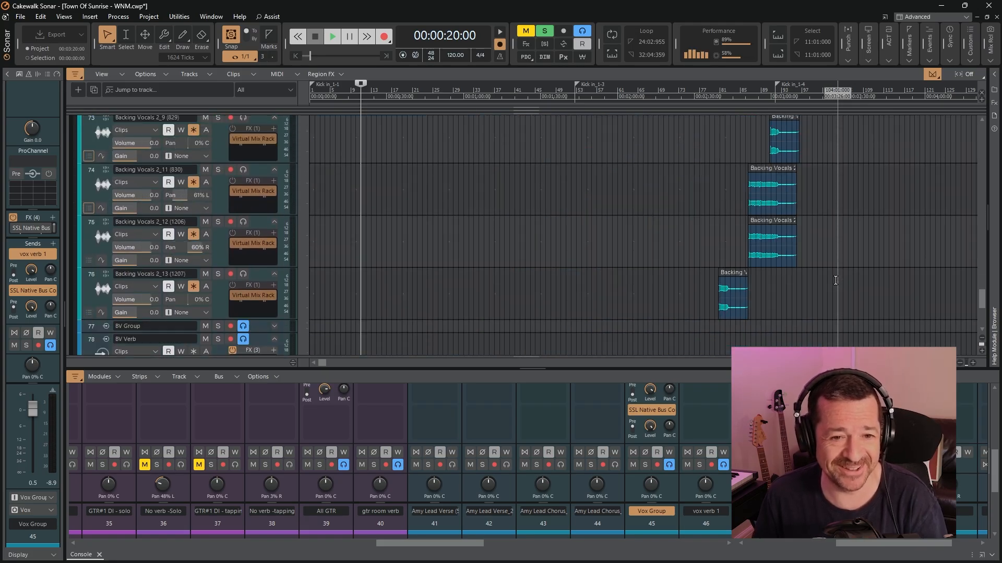
pyautogui.scroll(11, 835, 280)
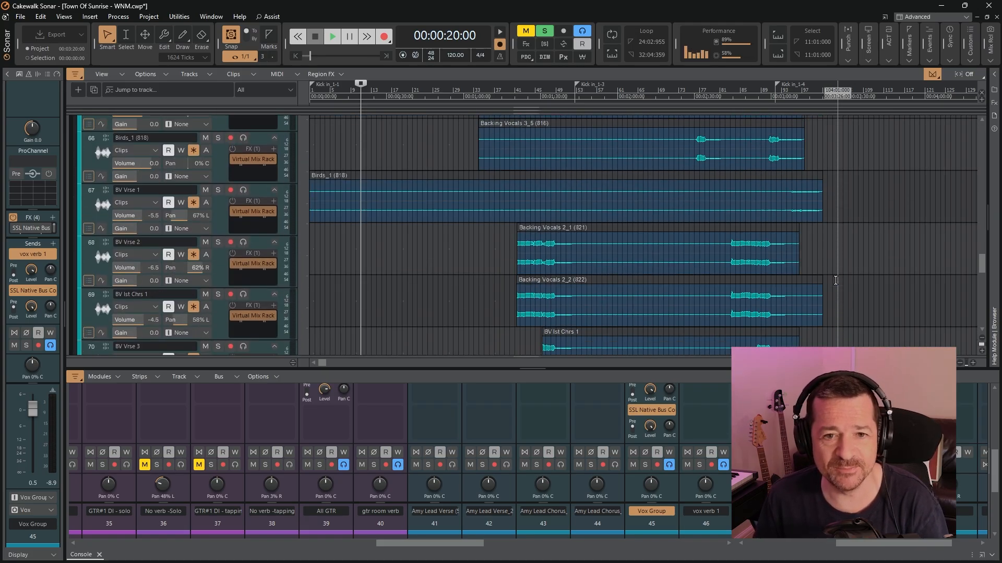
pyautogui.scroll(3, 835, 280)
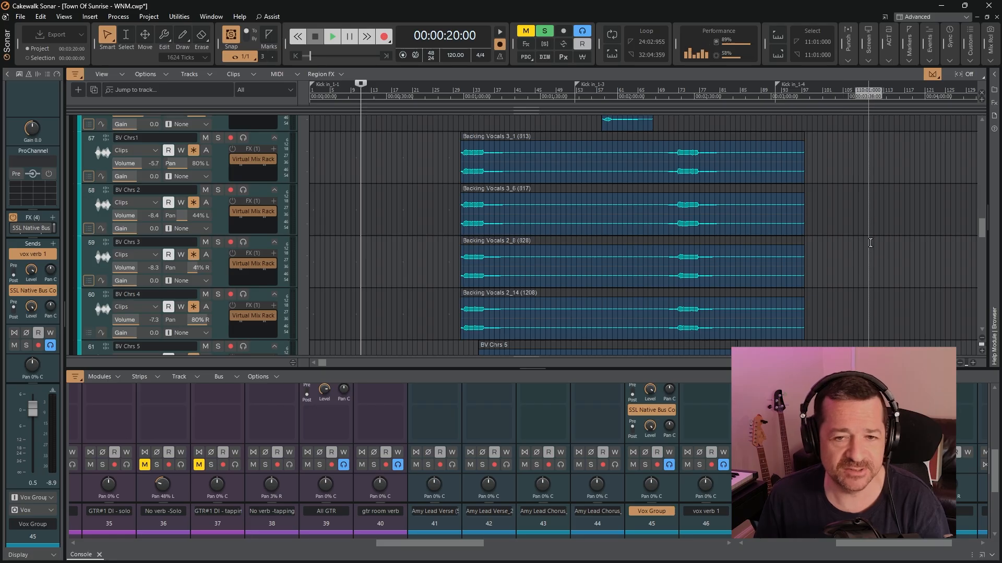
pyautogui.scroll(2, 863, 243)
pyautogui.scroll(4, 863, 243)
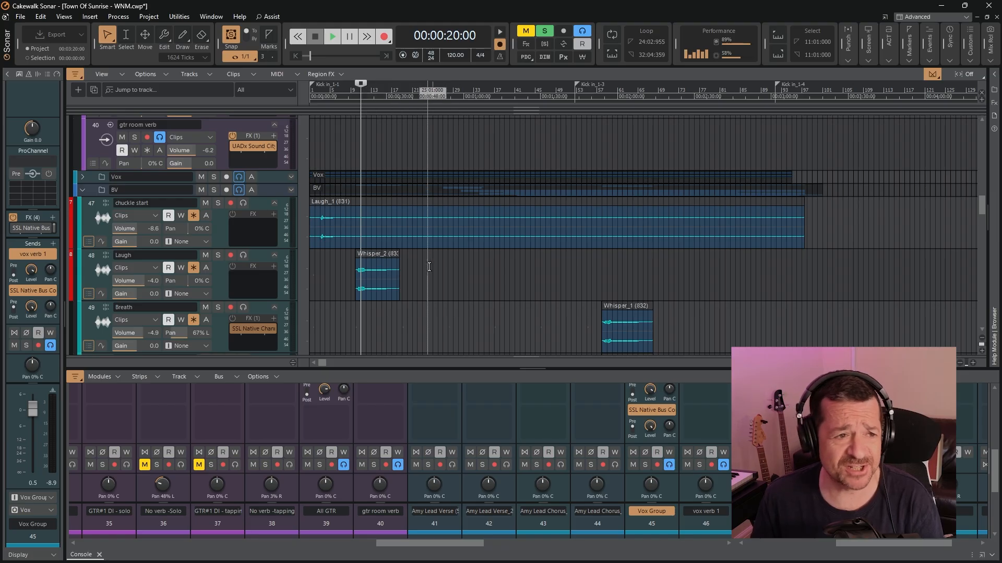
# Go through the breath, chorus and verse backing vocal tracks, and expand the BV Group track to show its controls and effect
pyautogui.scroll(-3, 522, 284)
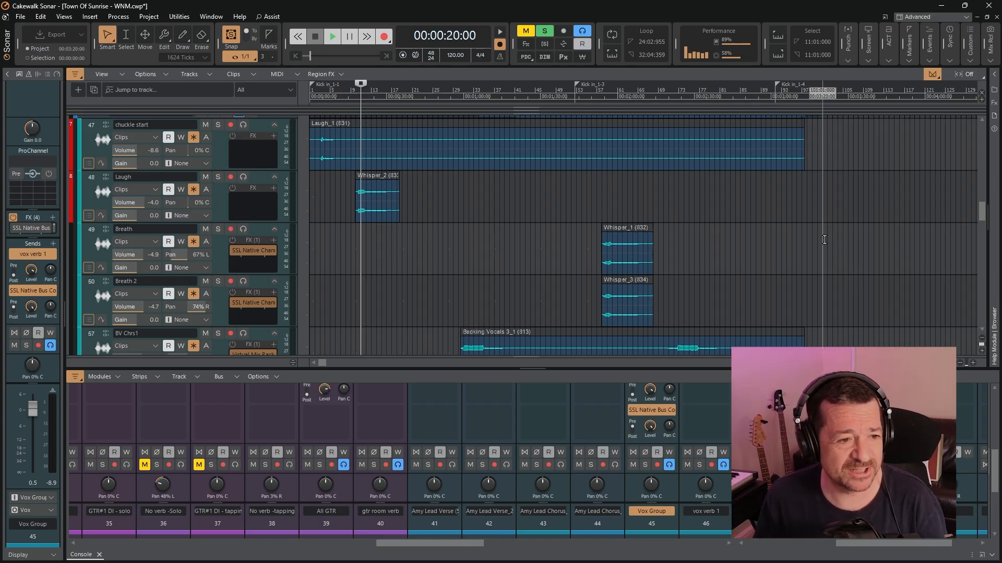
pyautogui.scroll(-5, 824, 240)
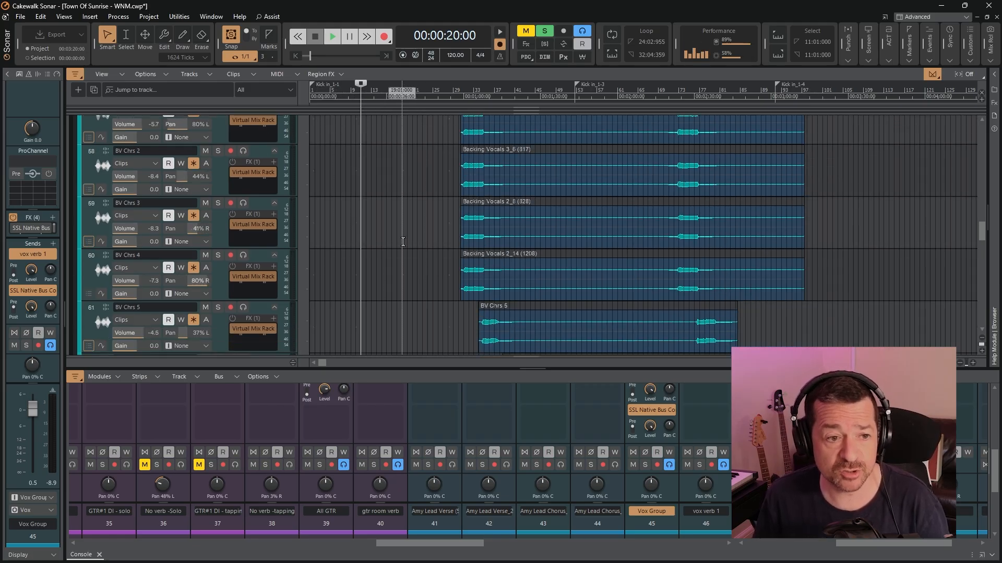
pyautogui.scroll(-1, 403, 241)
pyautogui.scroll(-2, 403, 241)
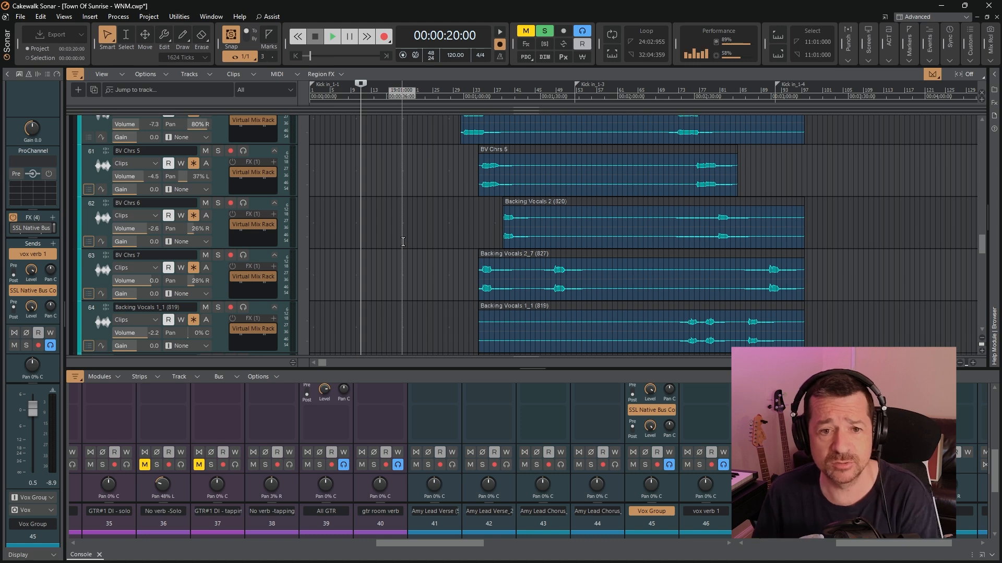
pyautogui.scroll(-2, 402, 240)
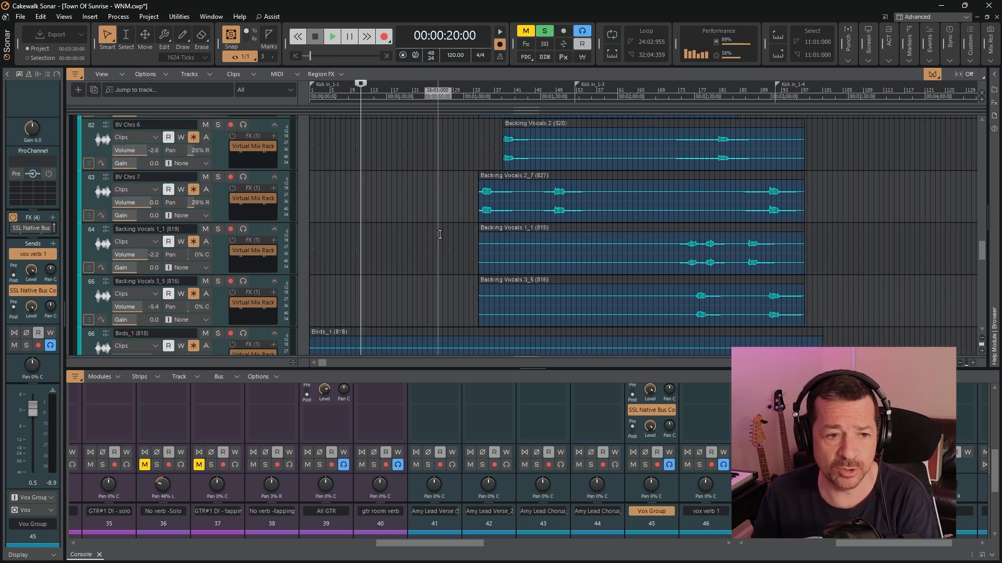
pyautogui.scroll(-8, 438, 231)
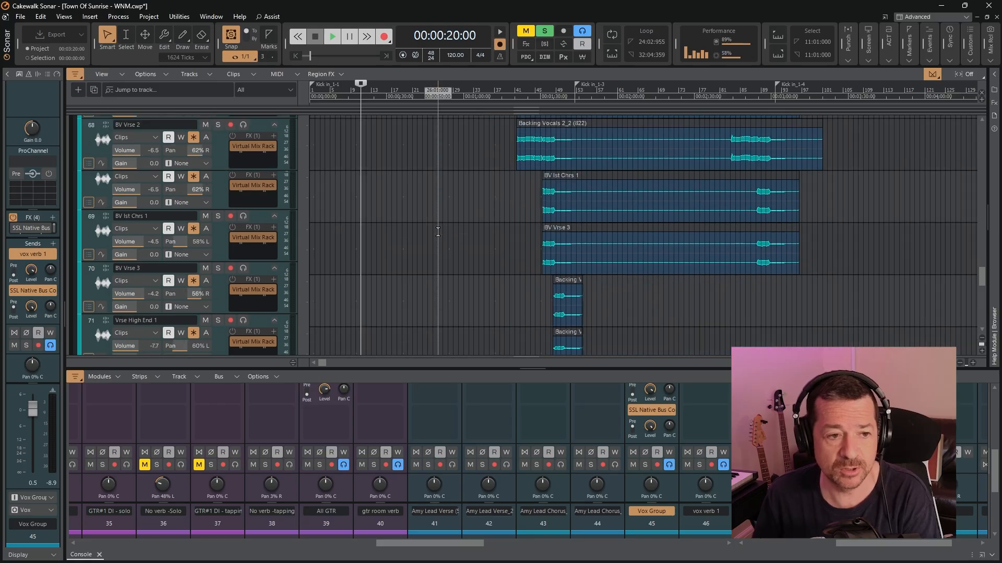
pyautogui.scroll(-5, 437, 231)
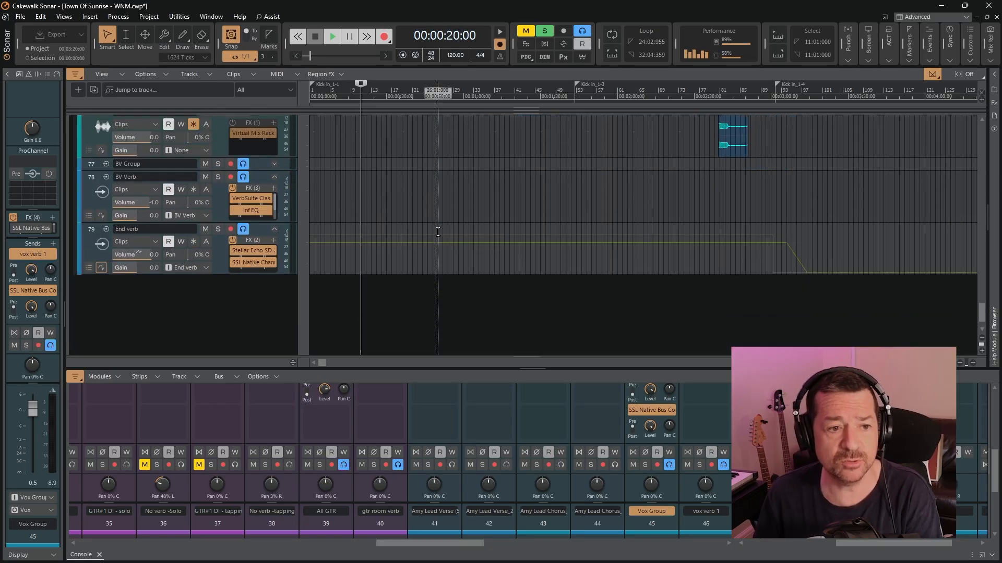
pyautogui.doubleClick(293, 202)
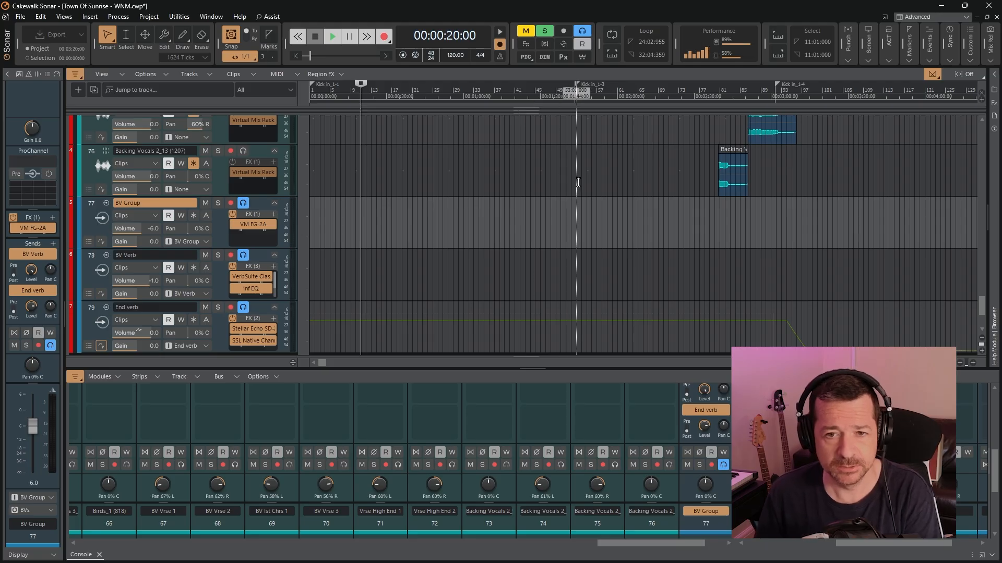
# Play the backing vocals from 00:00:58, watch the BV Chrs track meters, and stop playback
pyautogui.scroll(10, 541, 165)
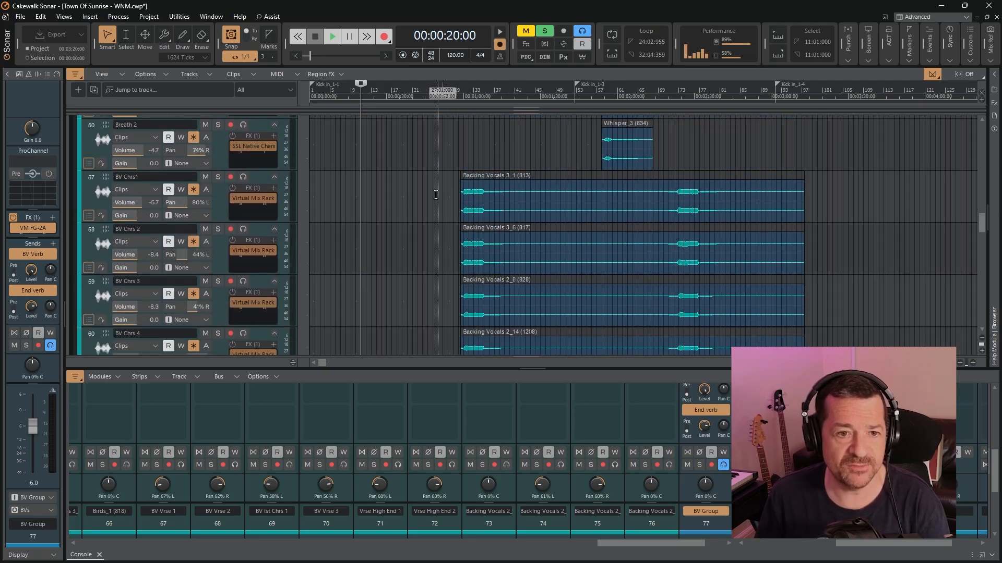
pyautogui.click(458, 98)
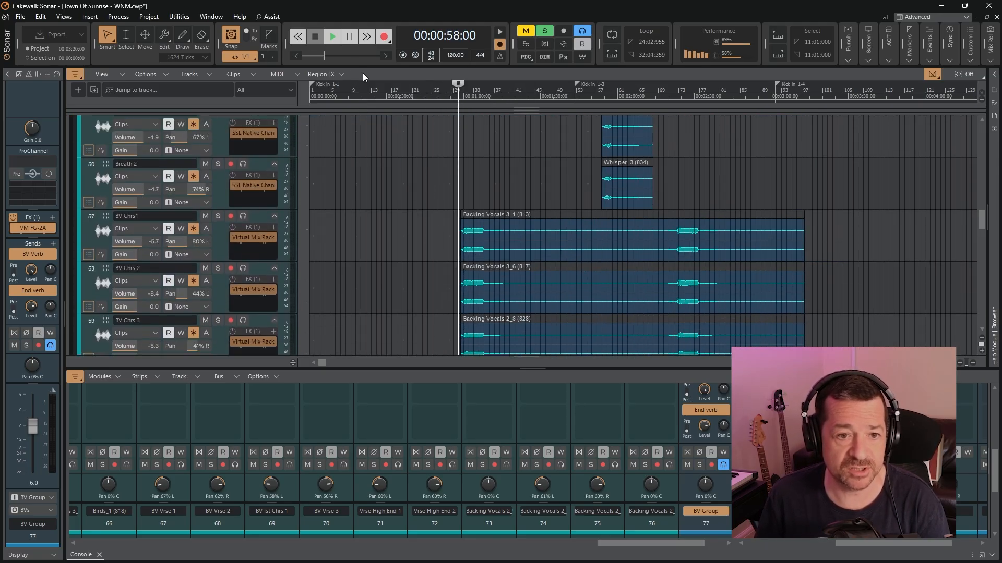
pyautogui.click(332, 39)
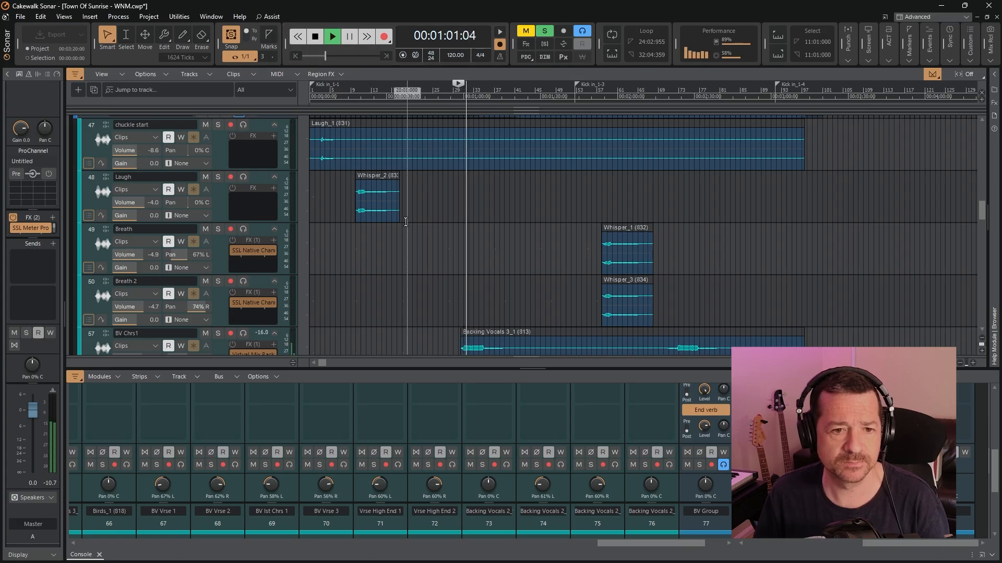
pyautogui.scroll(-3, 408, 198)
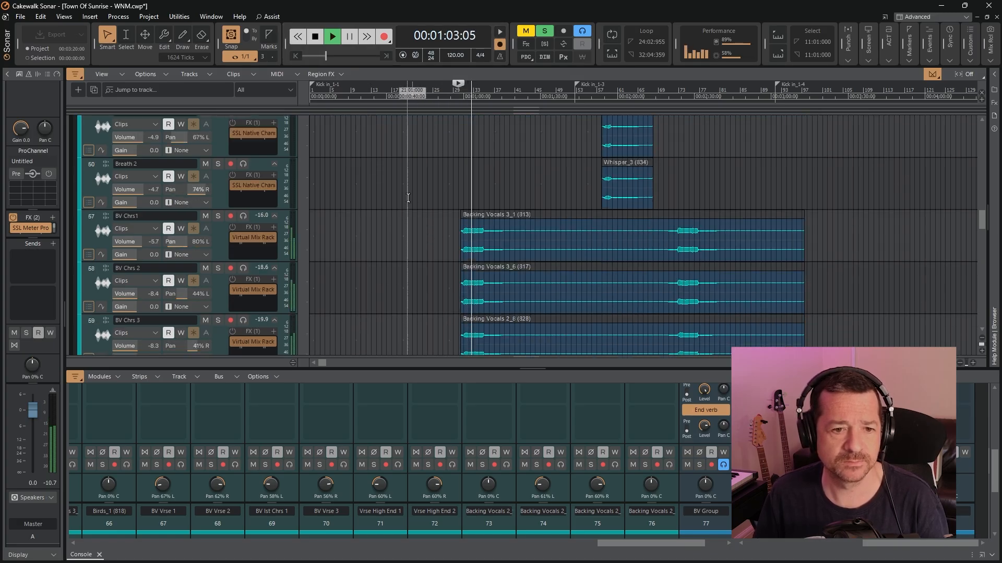
pyautogui.scroll(-3, 408, 198)
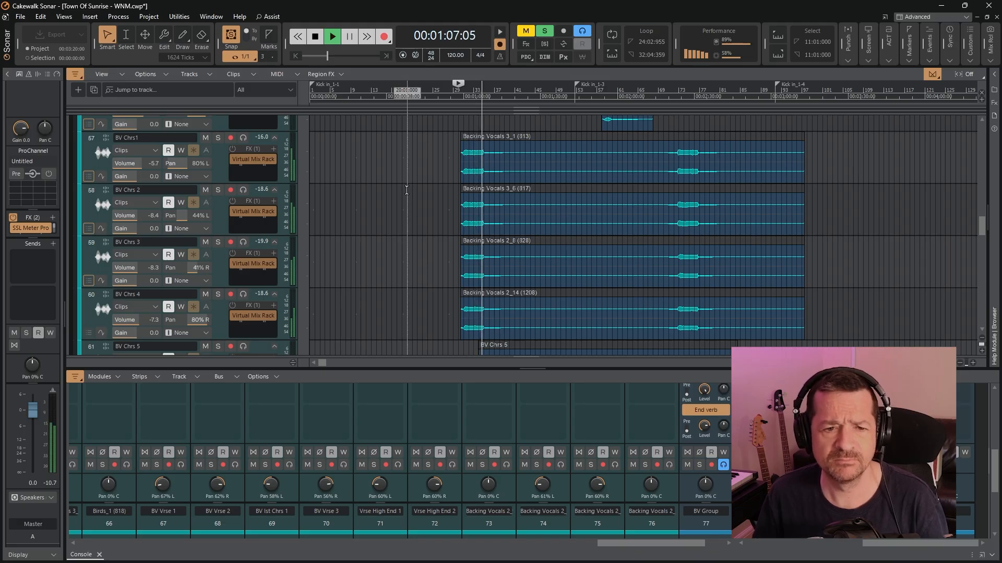
pyautogui.click(315, 36)
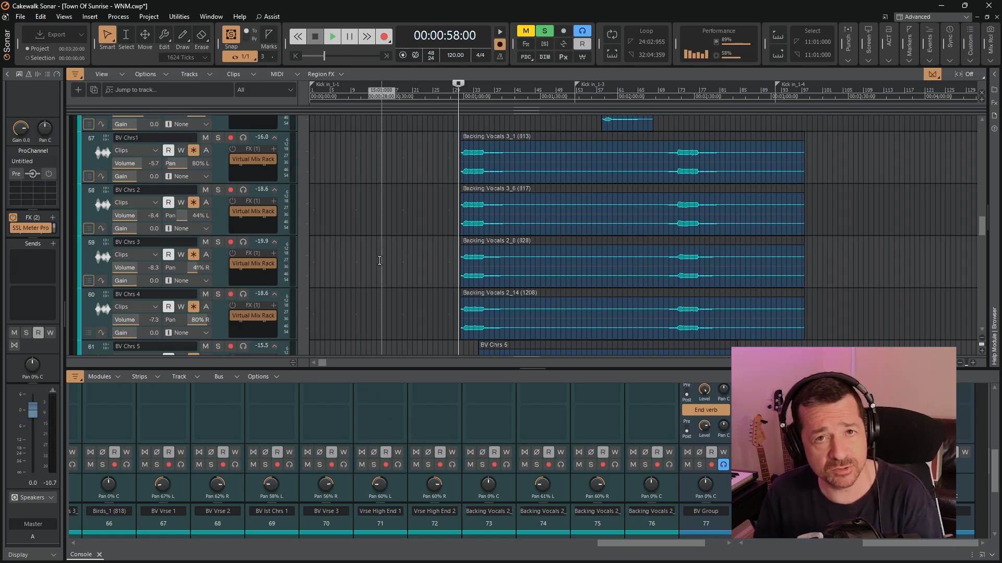
# Move the playback start to 00:00:52 and look over the backing vocal tracks between Vrse High End 2 and chuckle start
pyautogui.scroll(3, 380, 260)
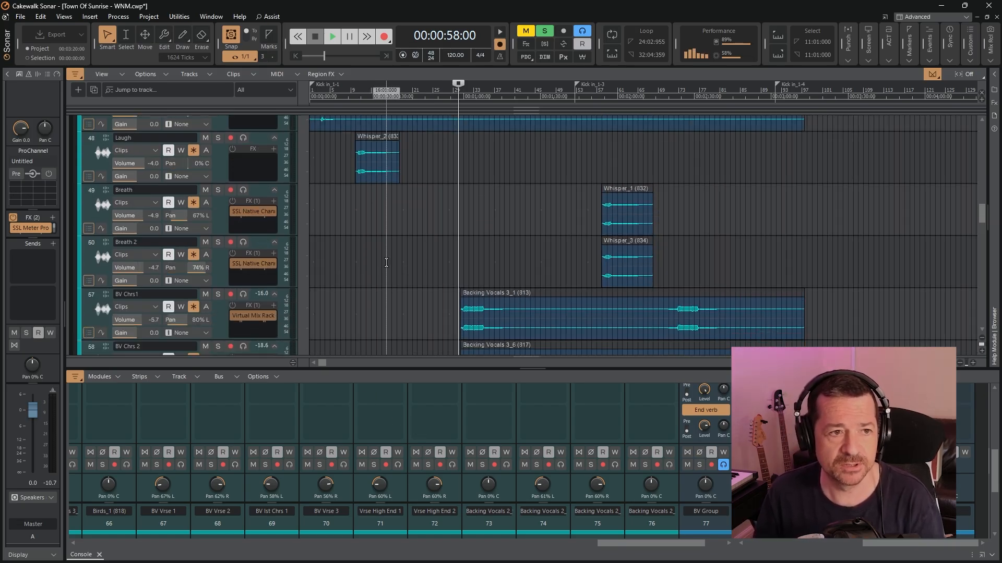
pyautogui.scroll(1, 387, 262)
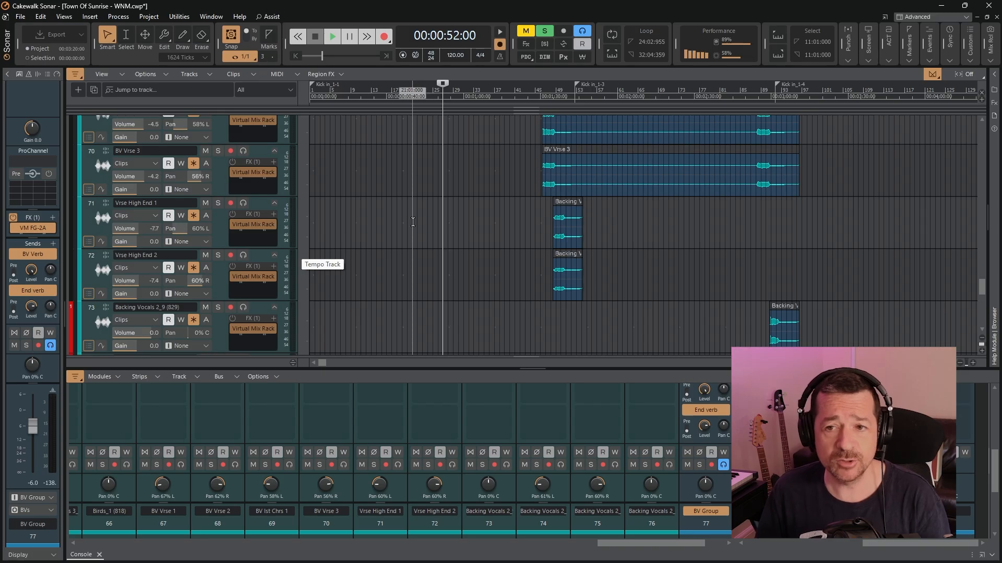
pyautogui.scroll(6, 415, 230)
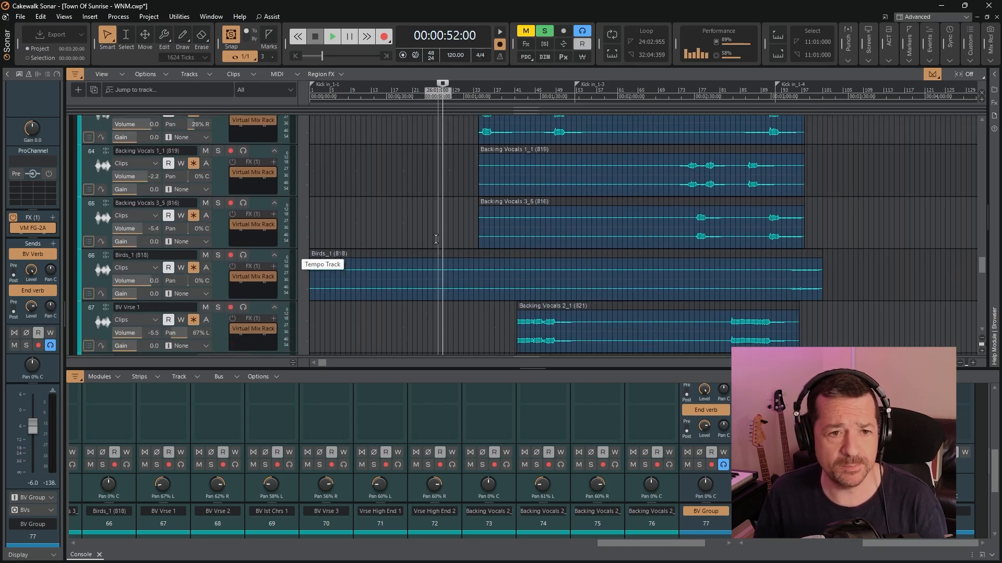
pyautogui.scroll(3, 425, 207)
pyautogui.scroll(15, 426, 207)
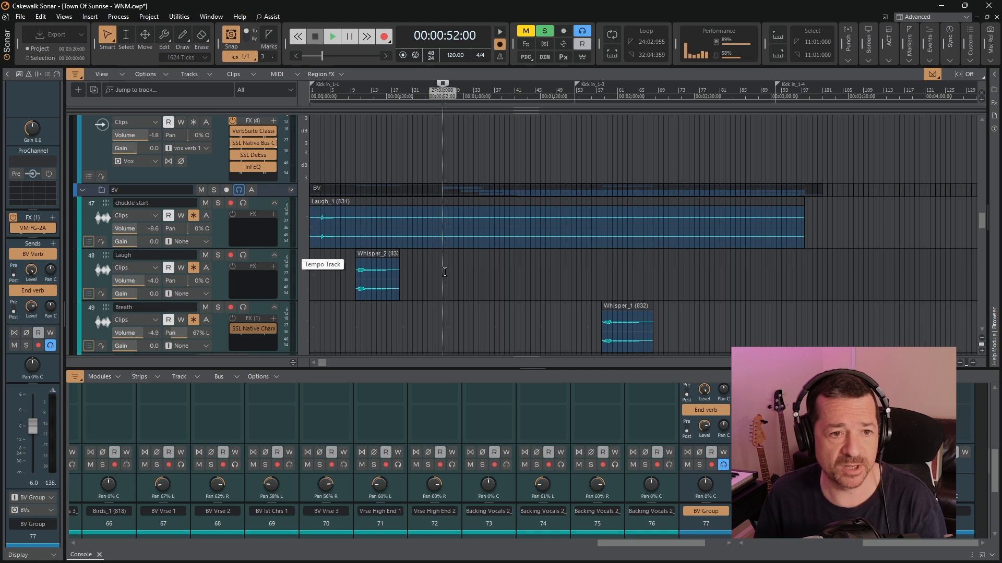
pyautogui.scroll(-10, 444, 272)
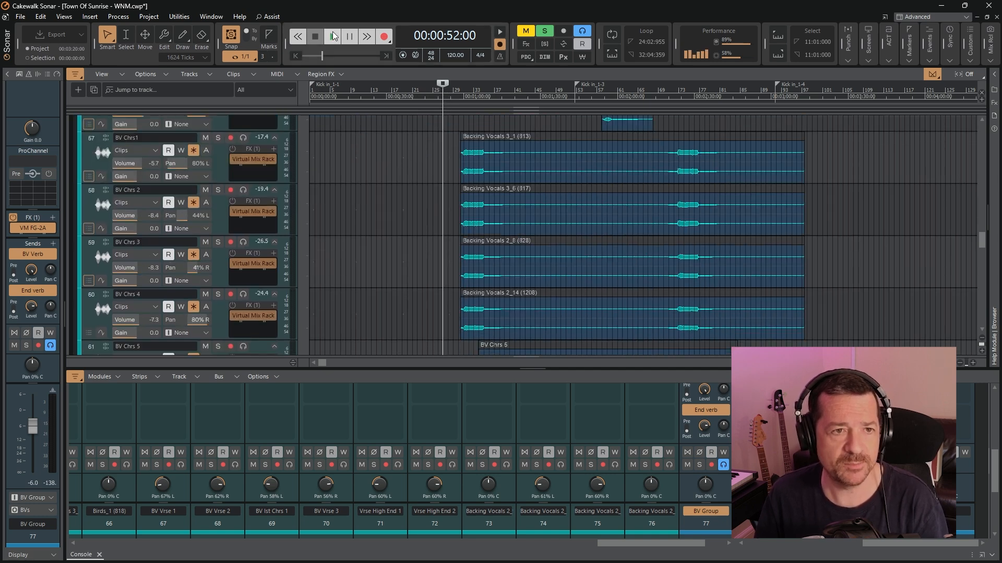
# Play from 00:00:52, check the levels on BV Group, BV Verb, End verb and the lead vocal tracks, and stop playback
pyautogui.click(332, 36)
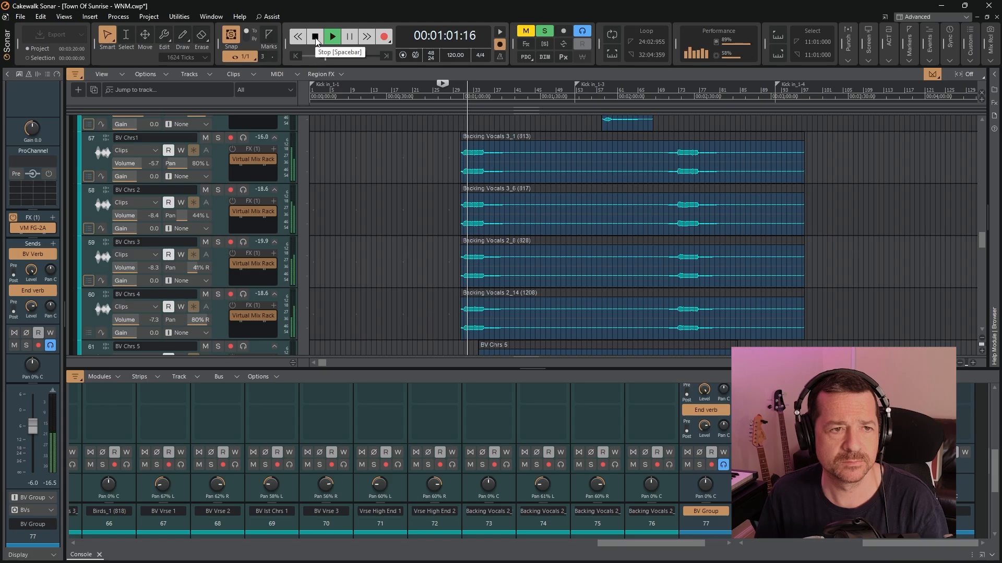
pyautogui.scroll(-9, 406, 260)
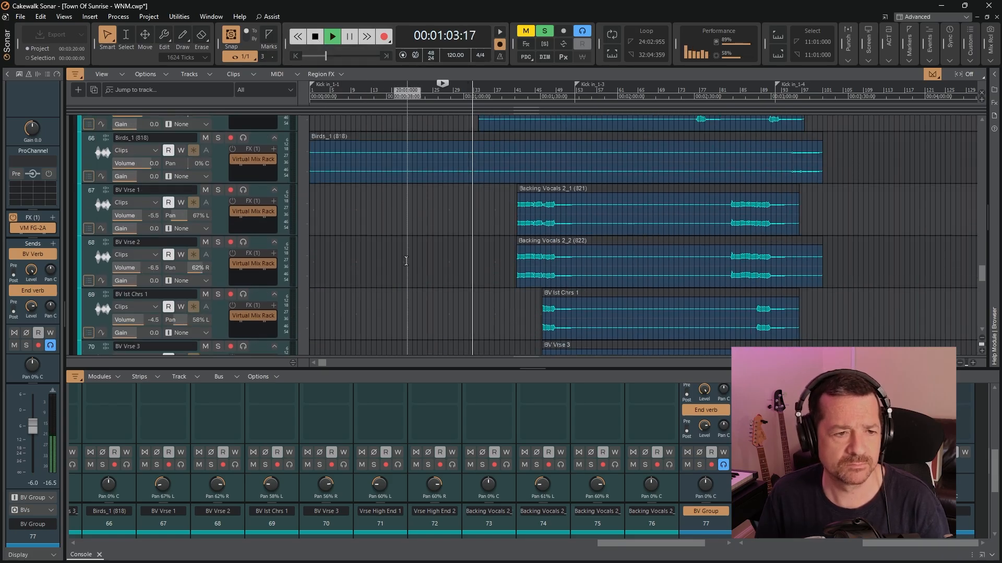
pyautogui.scroll(-10, 406, 261)
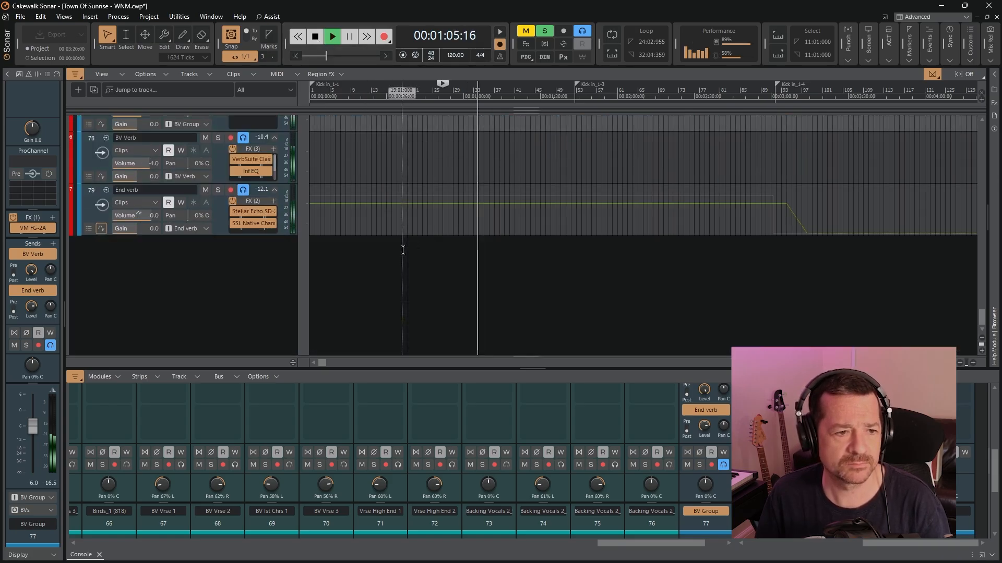
pyautogui.scroll(1, 403, 250)
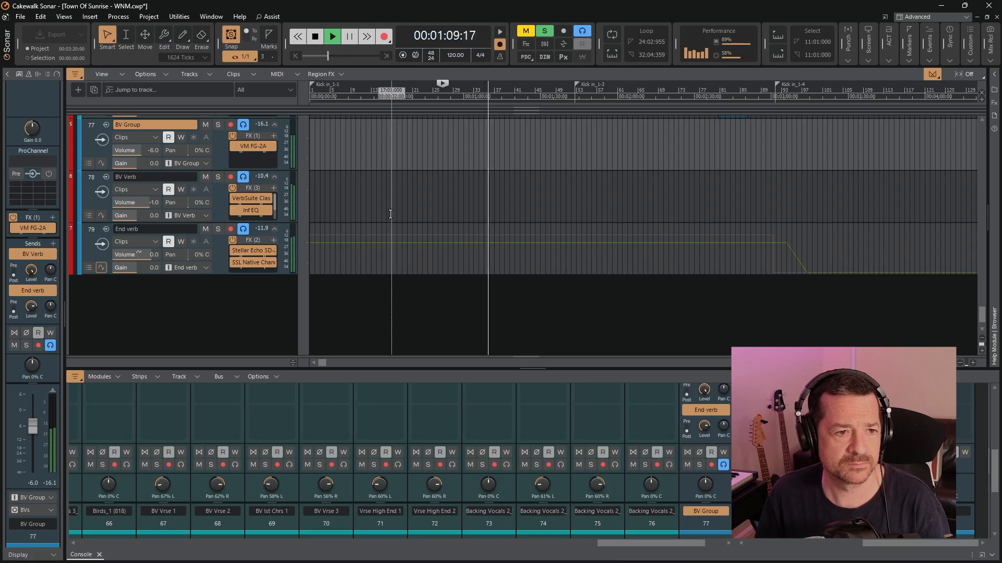
pyautogui.scroll(3, 389, 219)
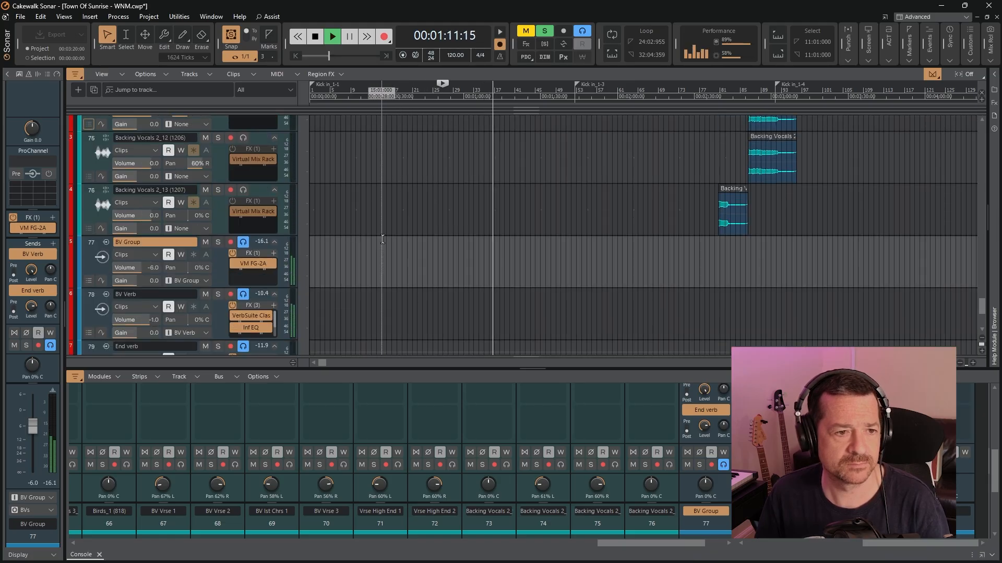
pyautogui.scroll(20, 382, 239)
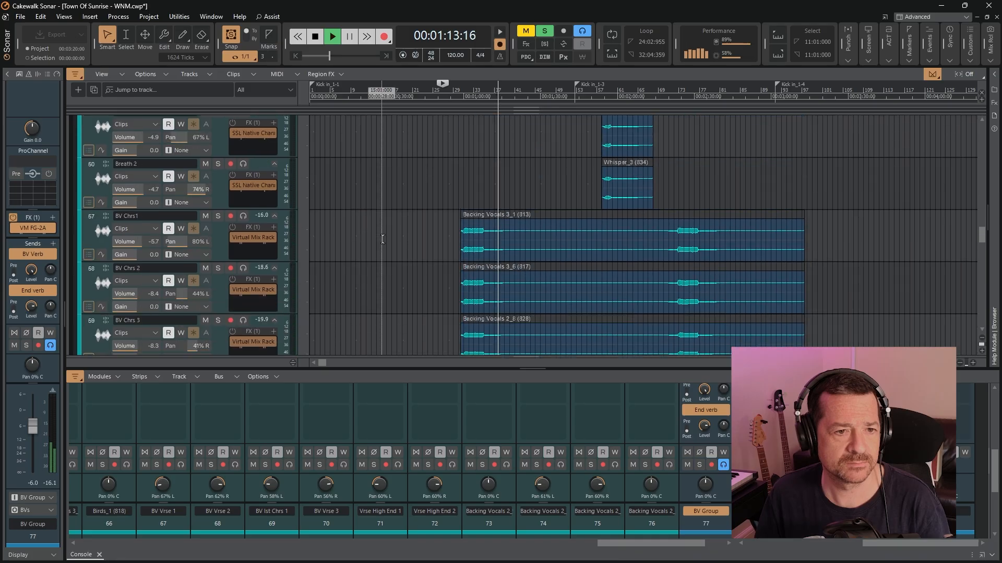
pyautogui.scroll(6, 383, 239)
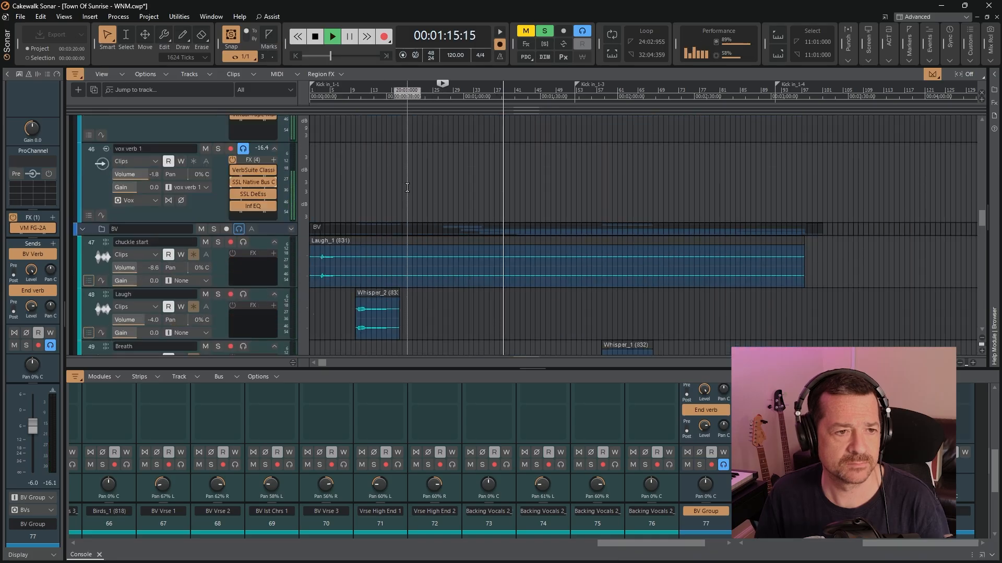
pyautogui.scroll(4, 407, 209)
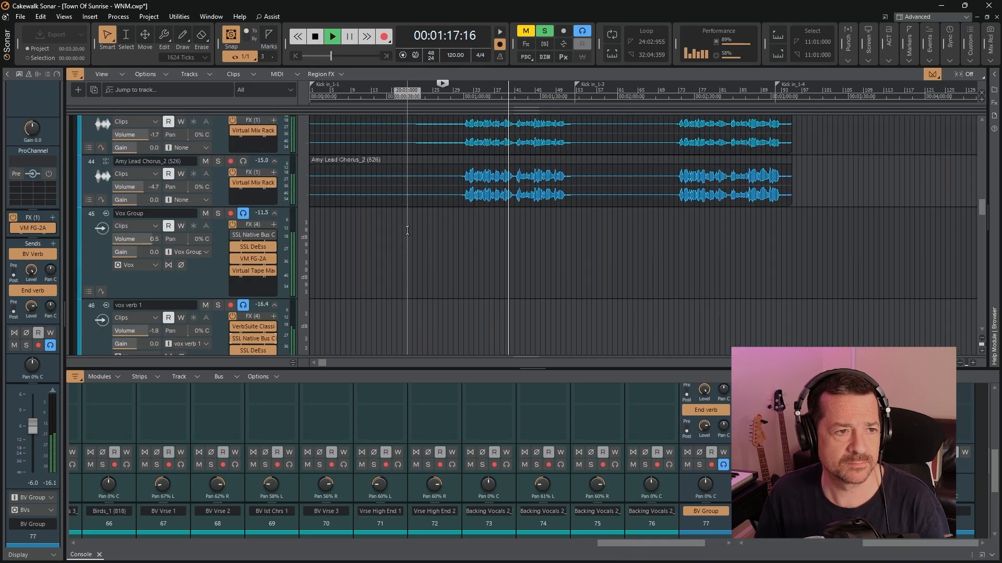
pyautogui.scroll(1, 400, 272)
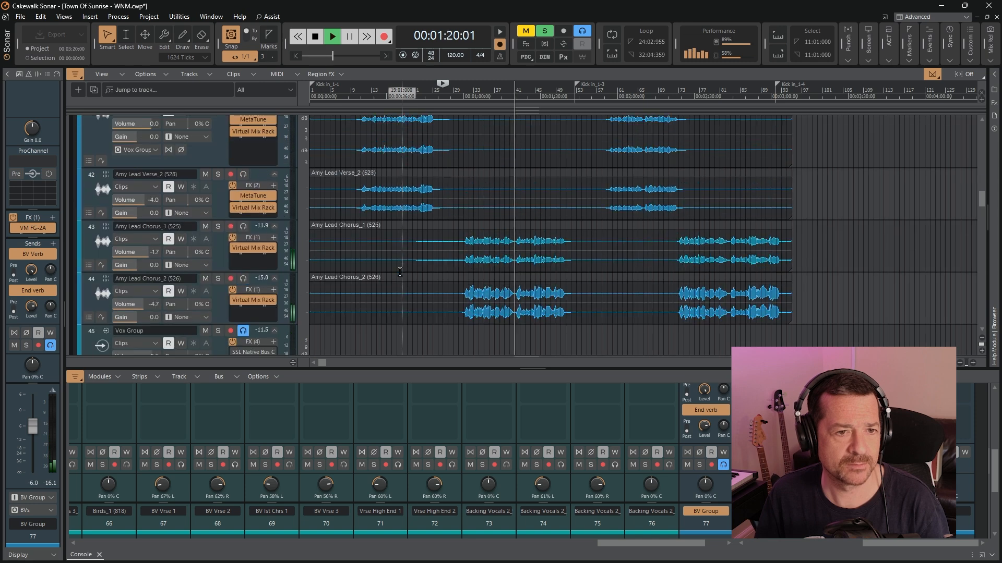
pyautogui.click(315, 37)
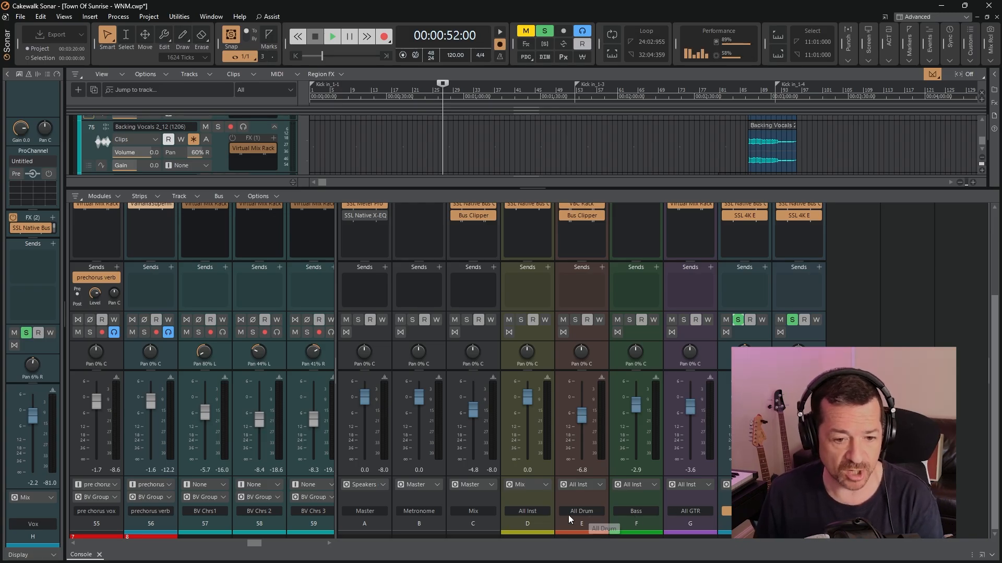
# Open the Virtual Mix Rack on the All GTR bus, examine its Virtual Mixbuss, FG-S and Revival modules, and close it
pyautogui.scroll(1, 715, 452)
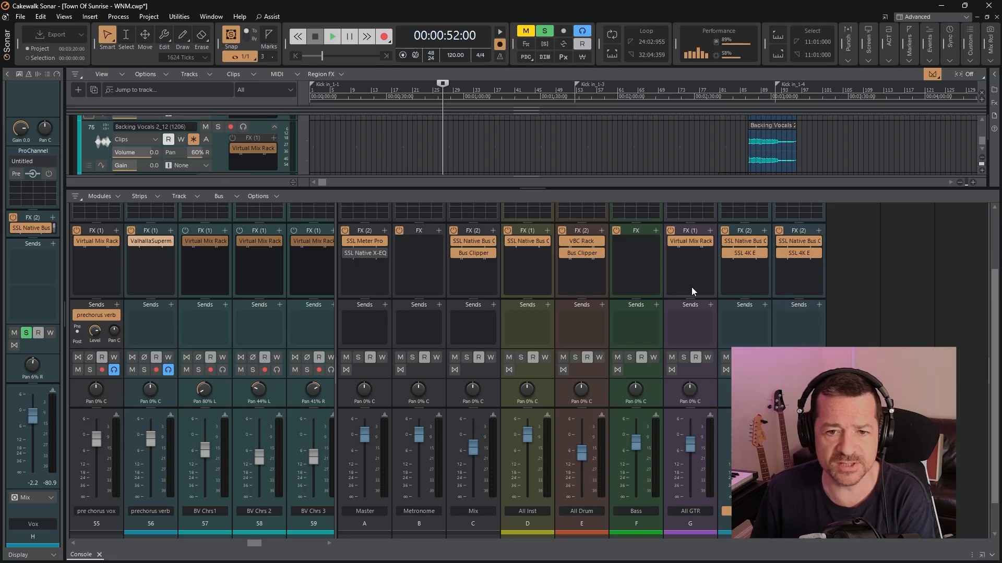
pyautogui.doubleClick(687, 244)
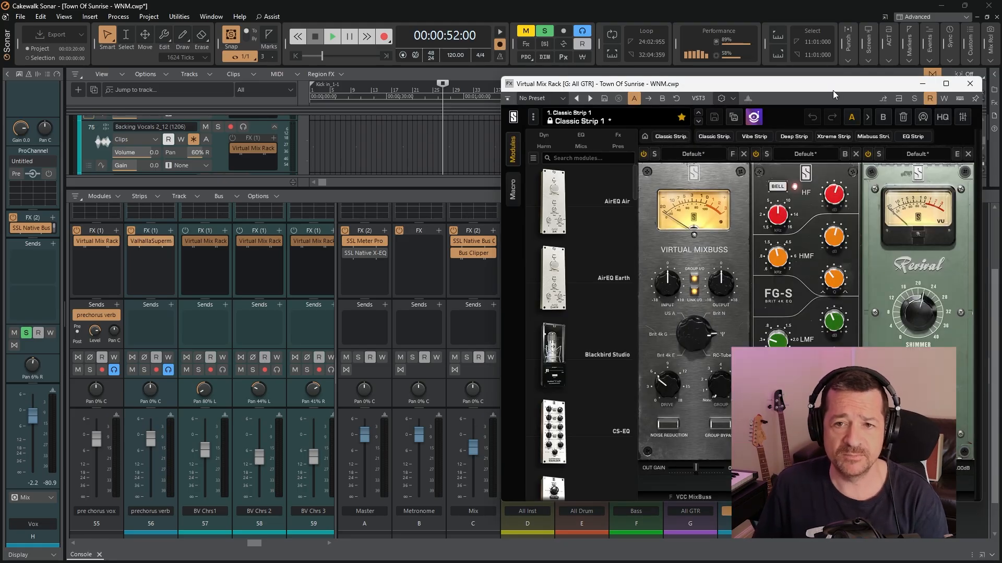
pyautogui.moveTo(833, 94); pyautogui.dragTo(627, 114)
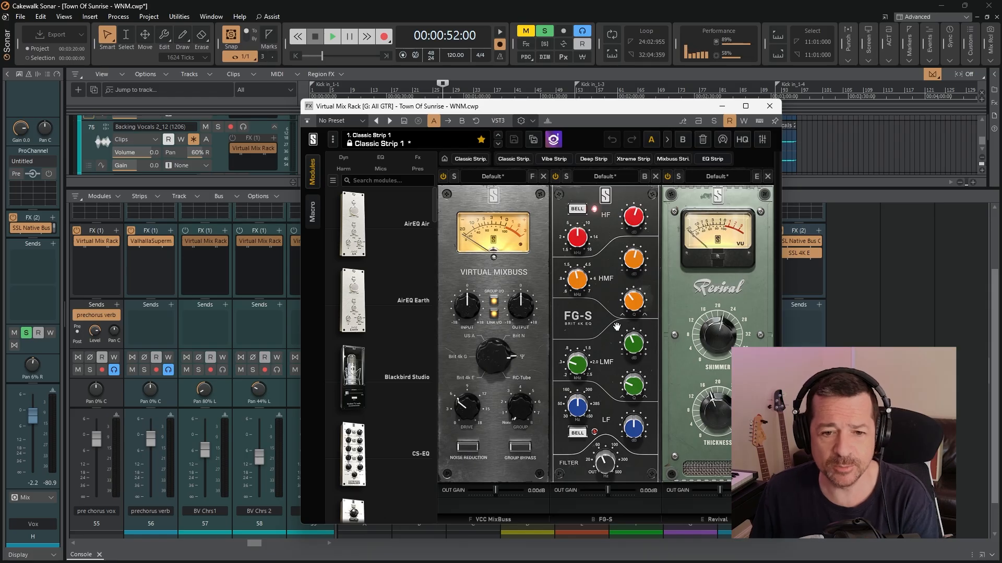
pyautogui.moveTo(631, 342)
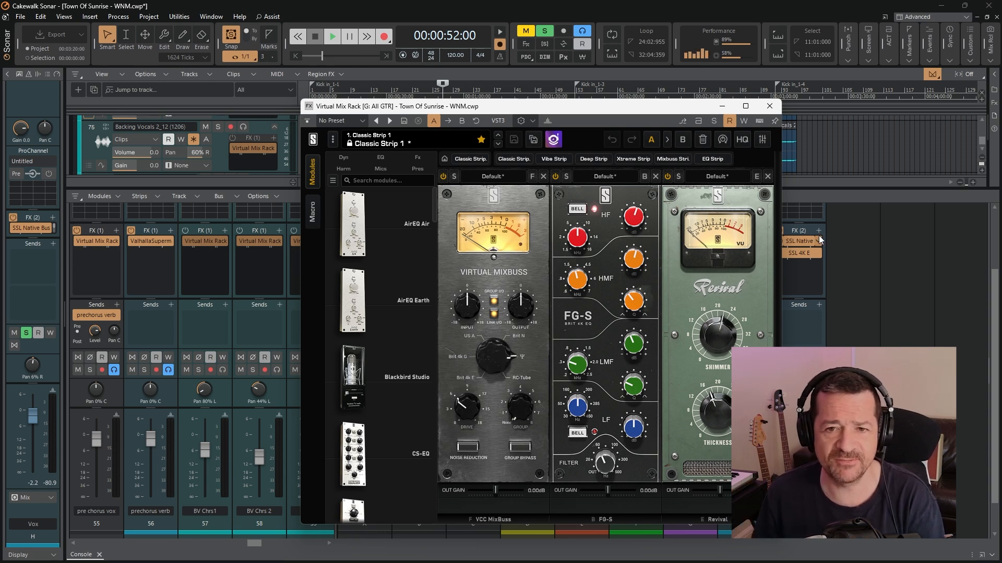
pyautogui.click(768, 107)
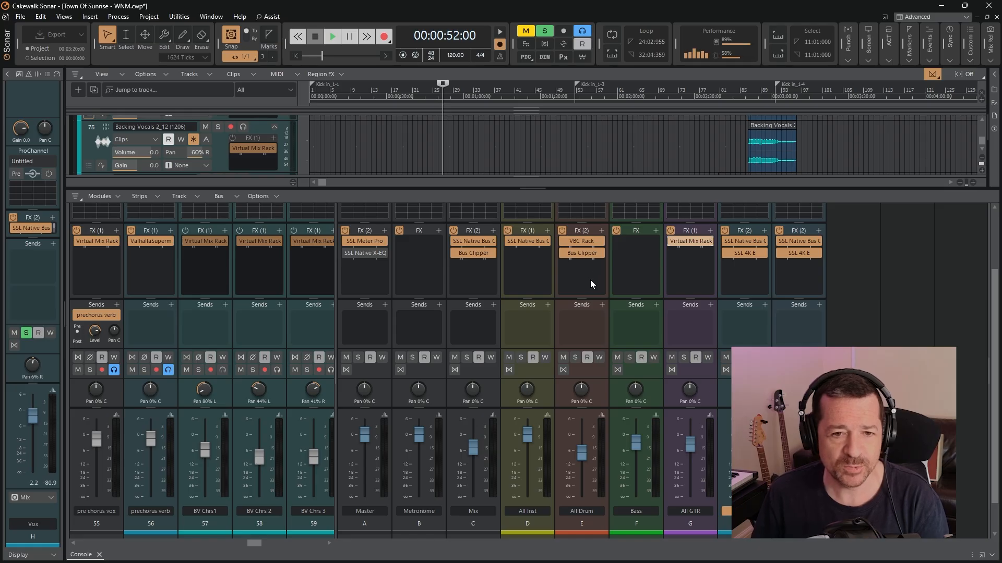
# Examine the FG-Grey, FG-Red and FG-MU compressors in the All Drum bus's VBC Rack and close the plugin
pyautogui.doubleClick(584, 241)
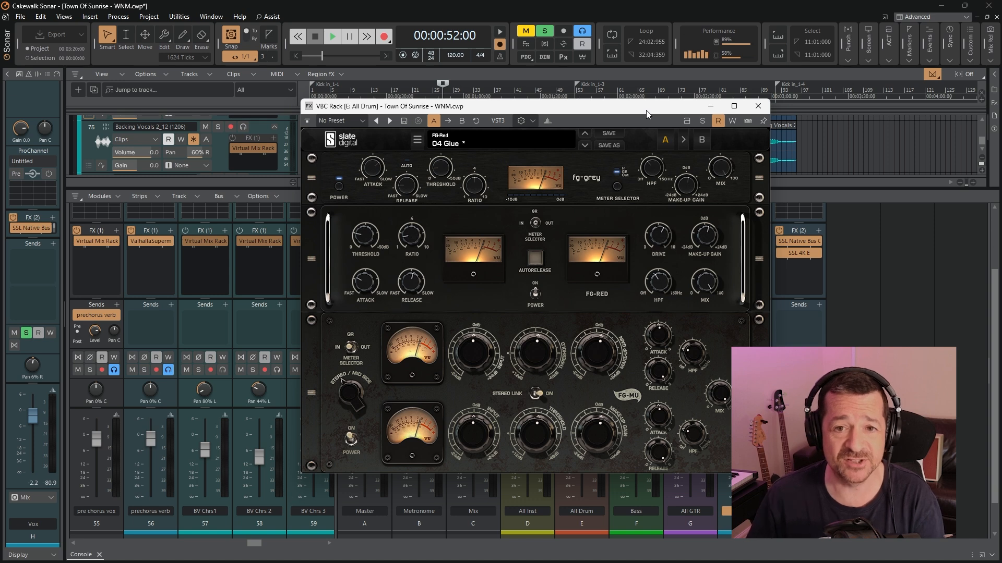
pyautogui.click(758, 107)
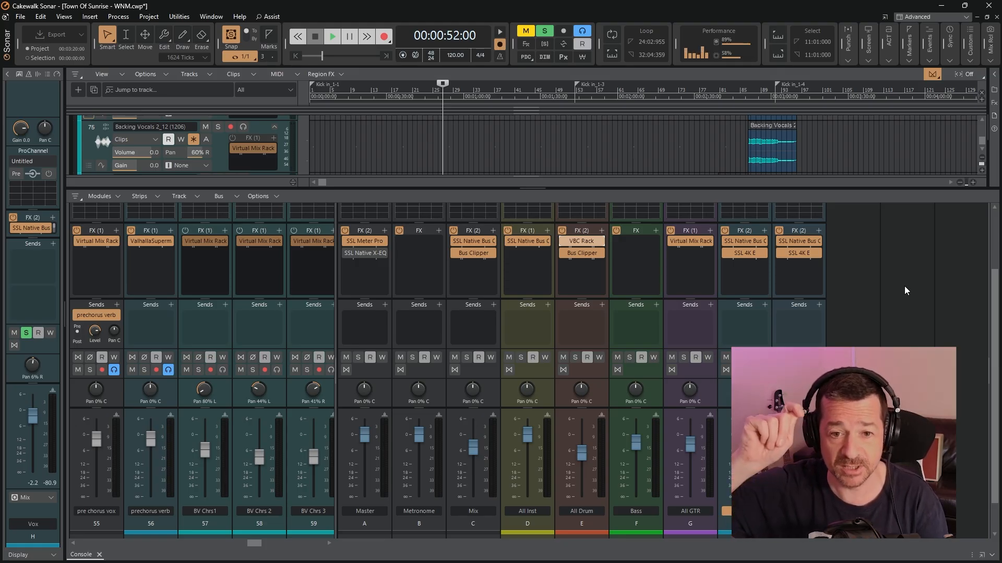
pyautogui.doubleClick(585, 242)
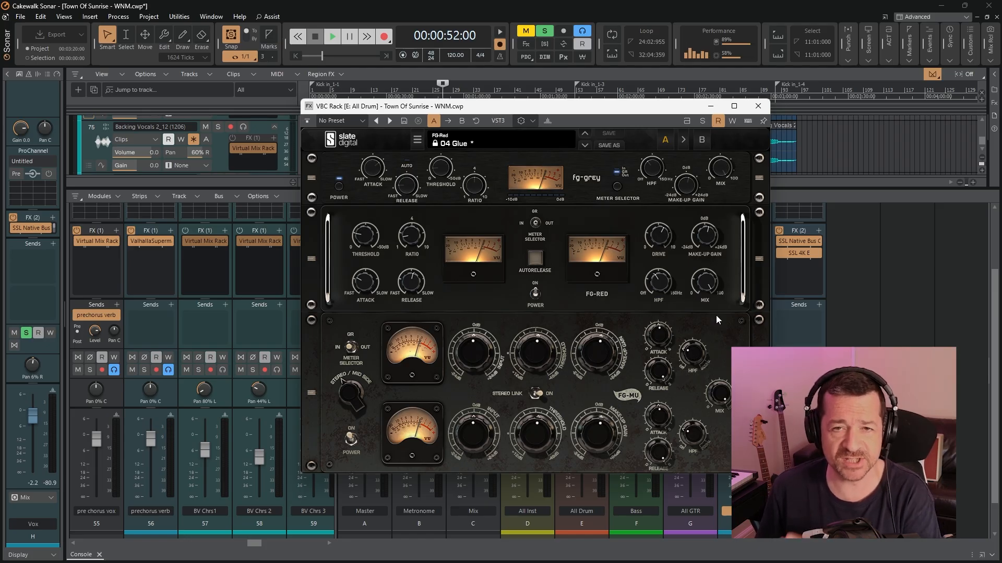
pyautogui.click(757, 106)
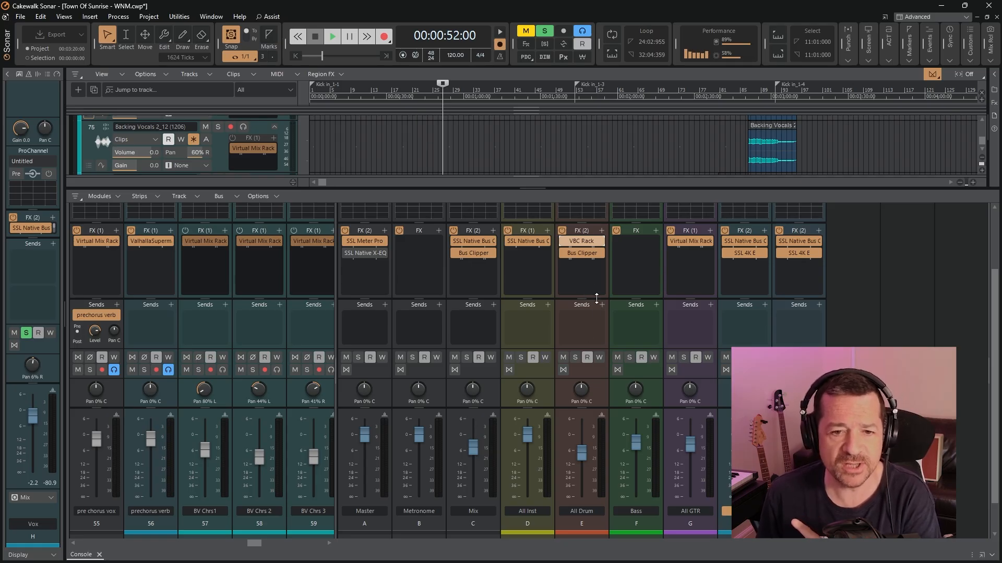
# Open the Bus Clipper on the All Drum bus and play the soloed drums from 00:00:52 to watch the clipping
pyautogui.doubleClick(582, 255)
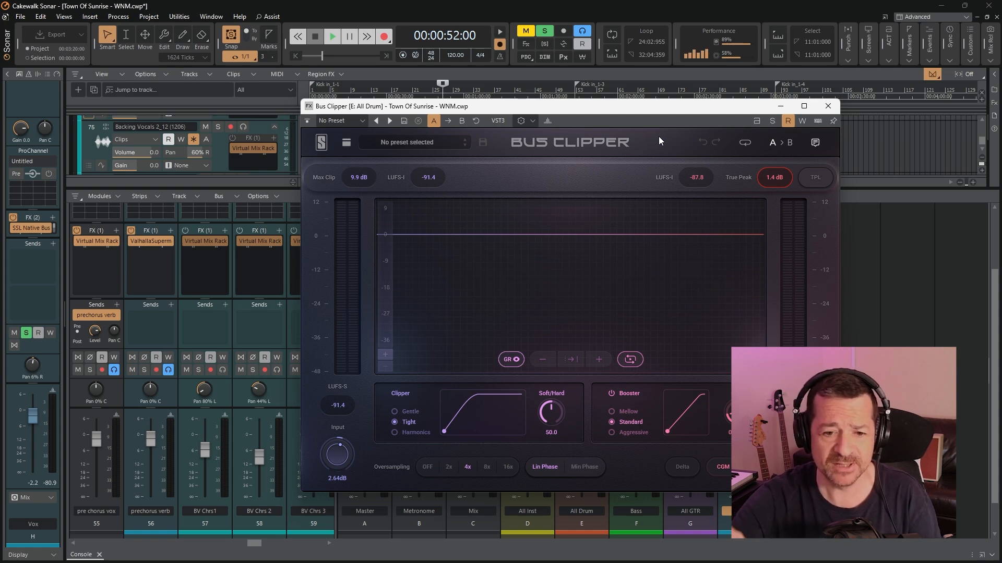
pyautogui.moveTo(640, 111); pyautogui.dragTo(360, 76)
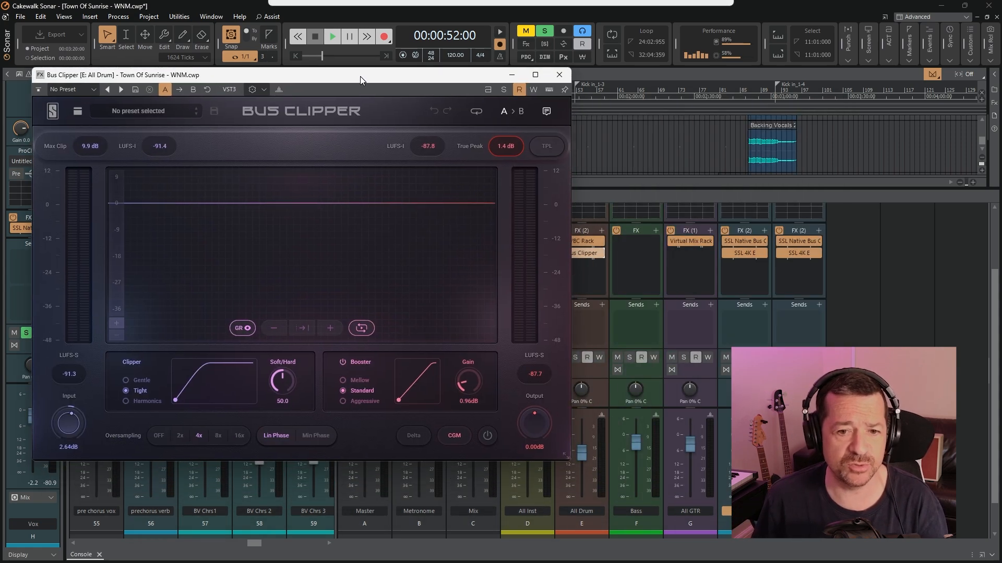
pyautogui.click(332, 36)
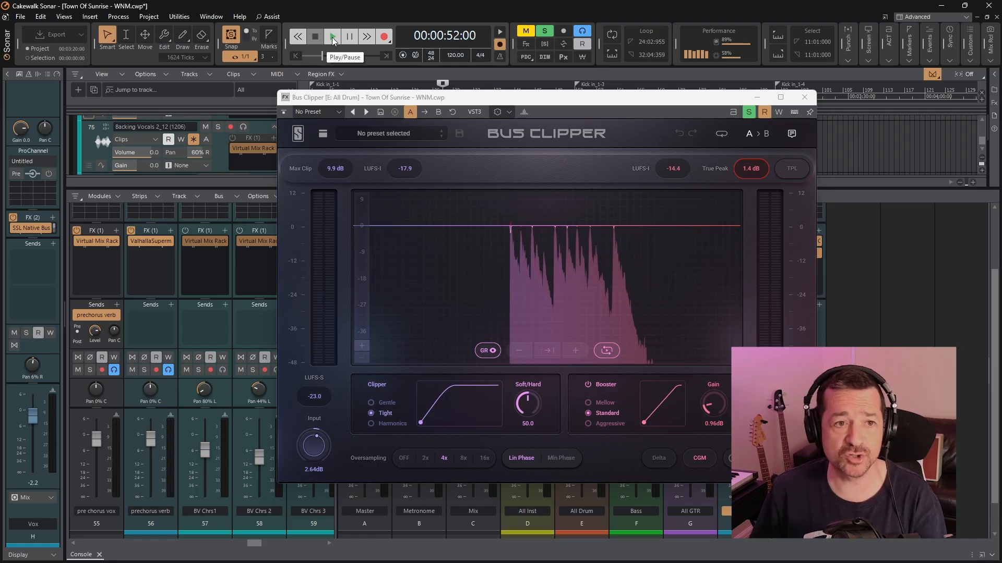
pyautogui.click(332, 36)
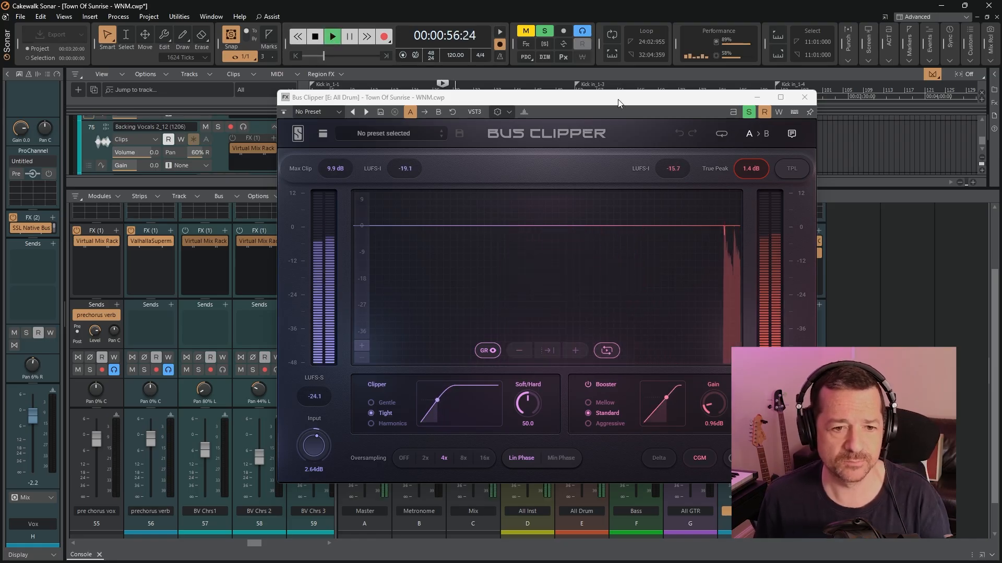
pyautogui.moveTo(618, 103); pyautogui.dragTo(553, 114)
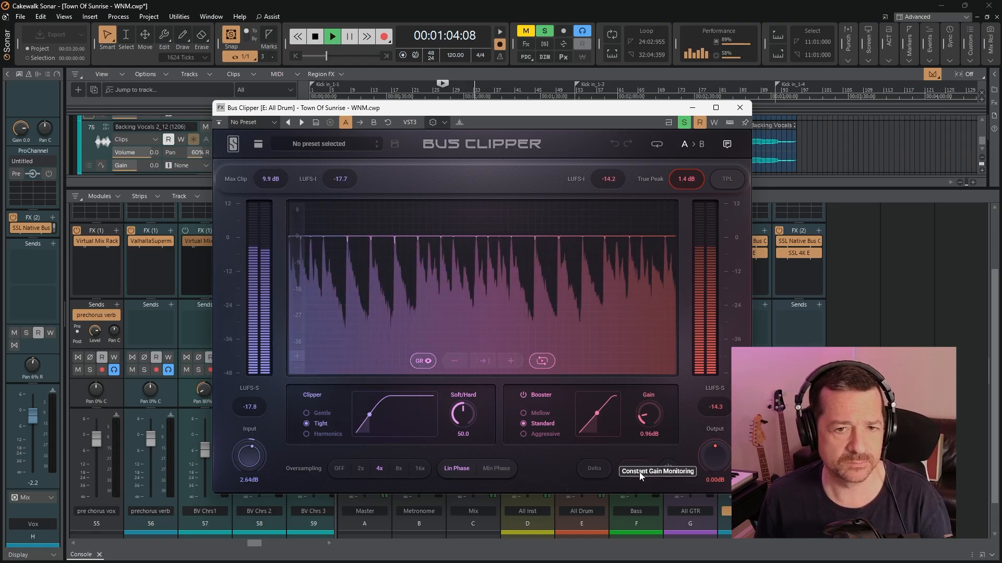
# Audition the drum Bus Clipper during playback by toggling Delta and Constant Gain Monitoring on and off
pyautogui.click(599, 471)
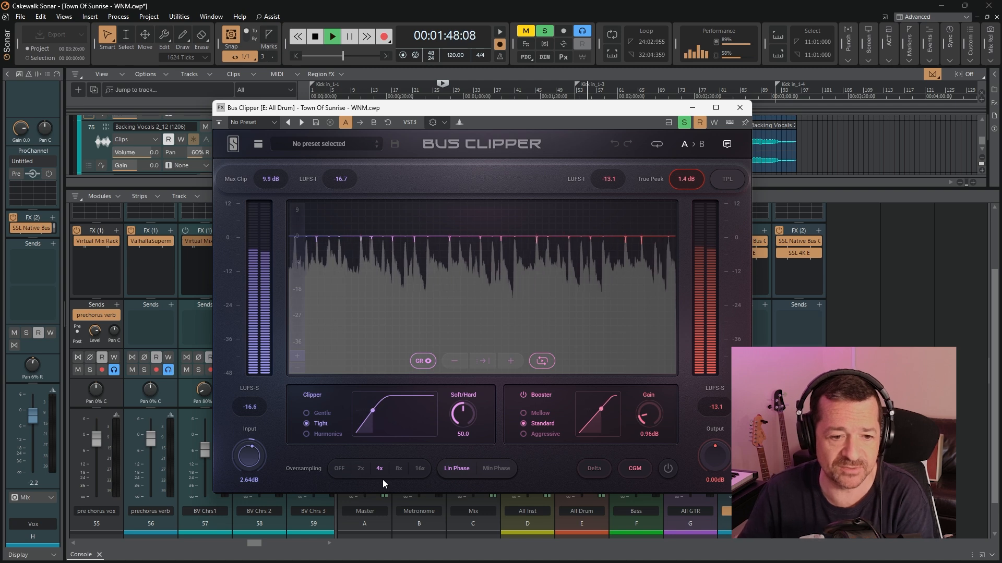
pyautogui.click(594, 469)
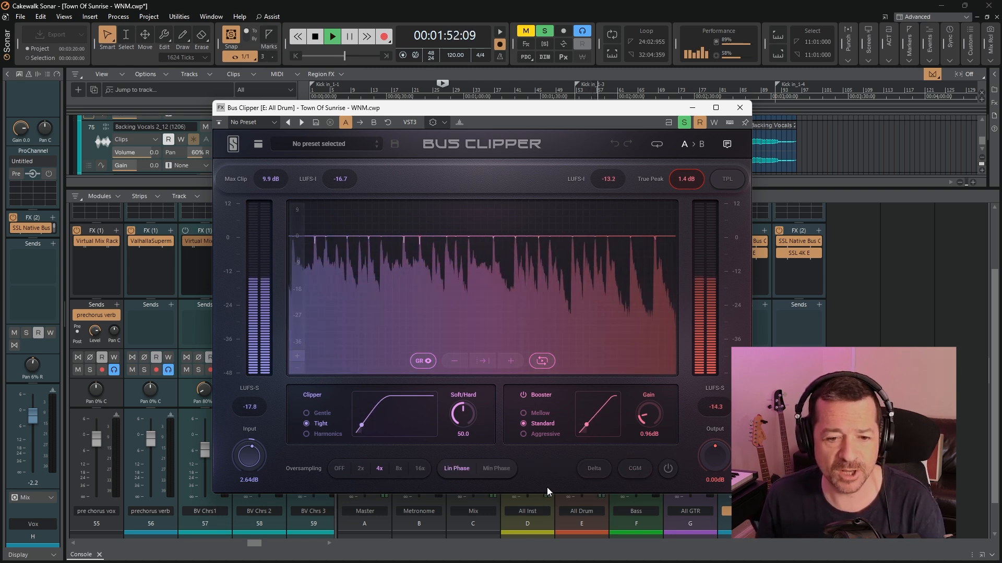
pyautogui.click(640, 468)
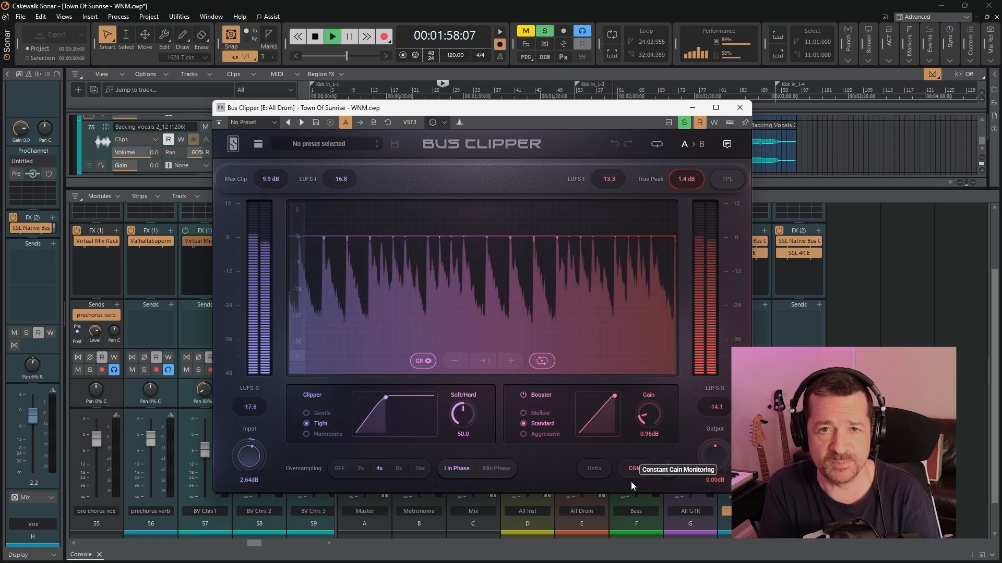
pyautogui.click(636, 475)
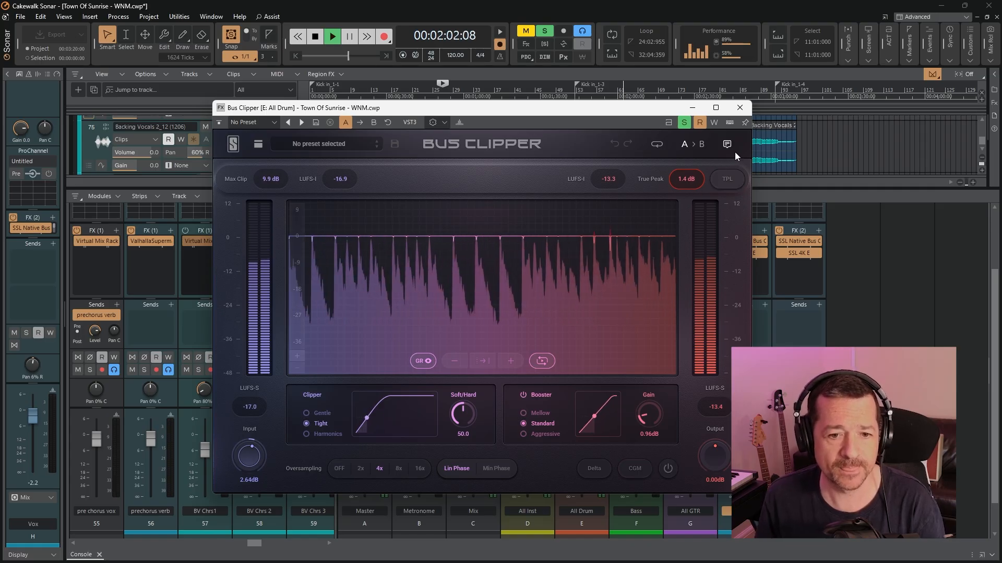
# Turn off the All Drum bus solo, close the Bus Clipper, and stop playback
pyautogui.click(683, 123)
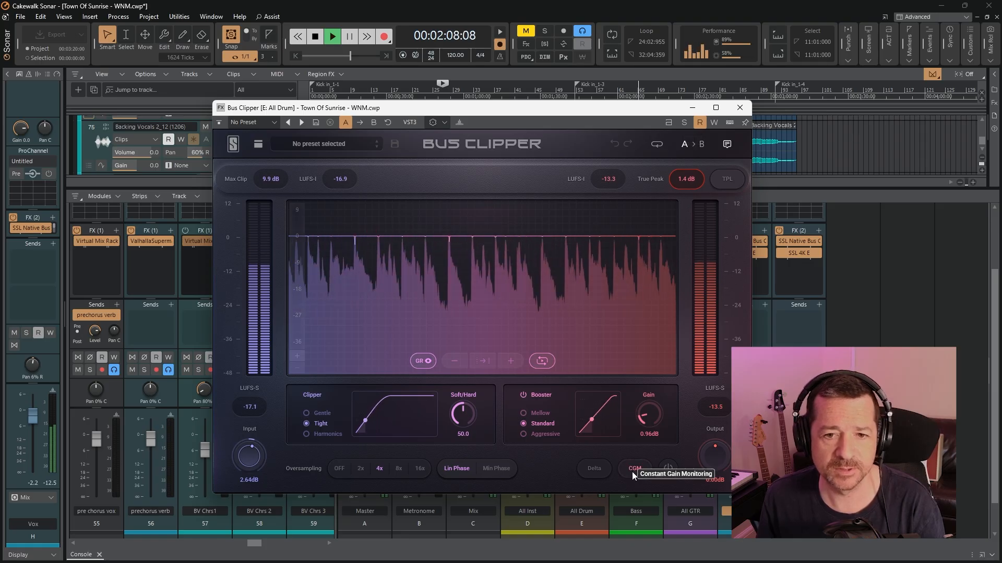
pyautogui.click(740, 107)
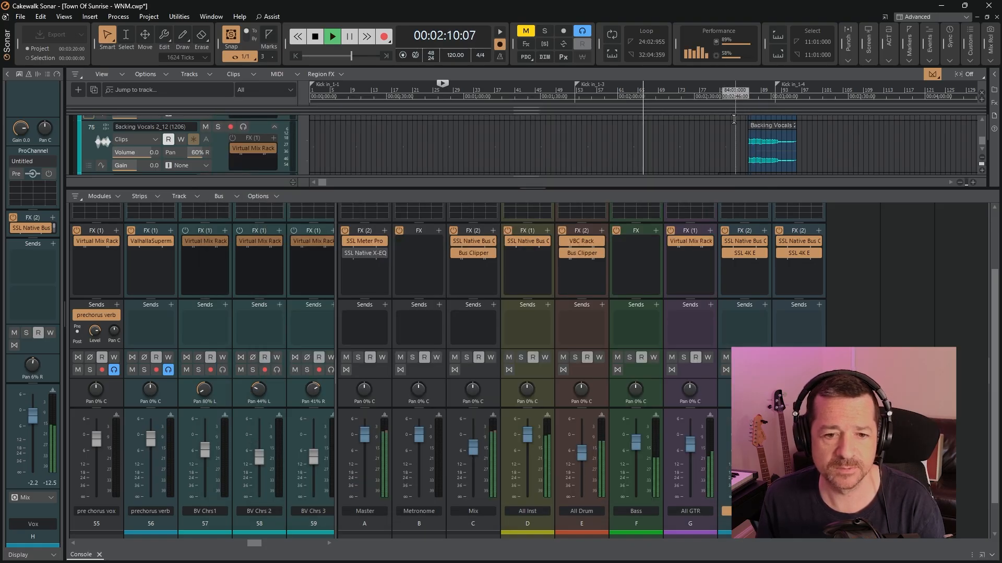
pyautogui.click(315, 40)
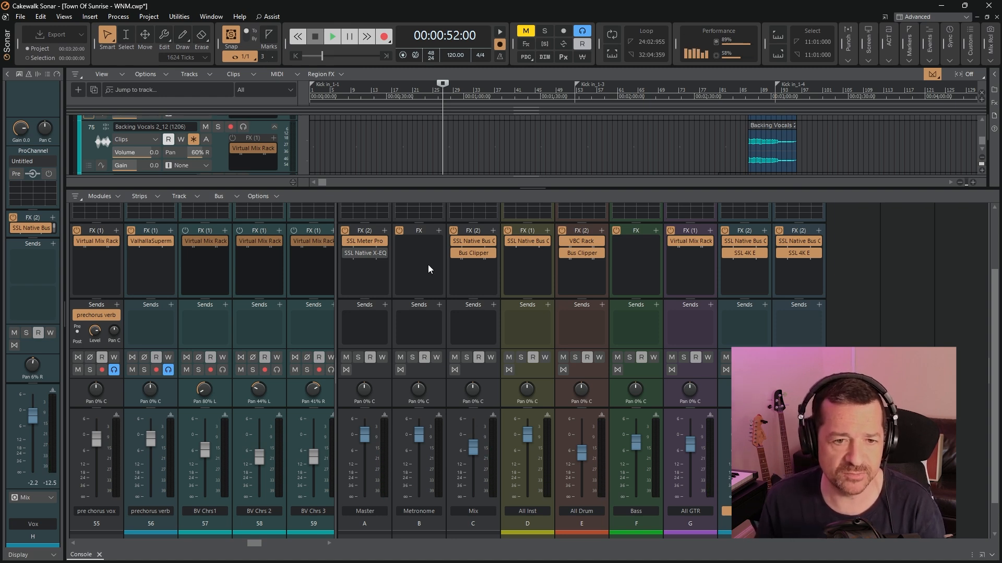
# Play from 00:00:52 with the All Inst bus's SSL Native Bus Compressor 2 open, close it, check the bus meters, and stop playback
pyautogui.doubleClick(530, 240)
pyautogui.press('space')
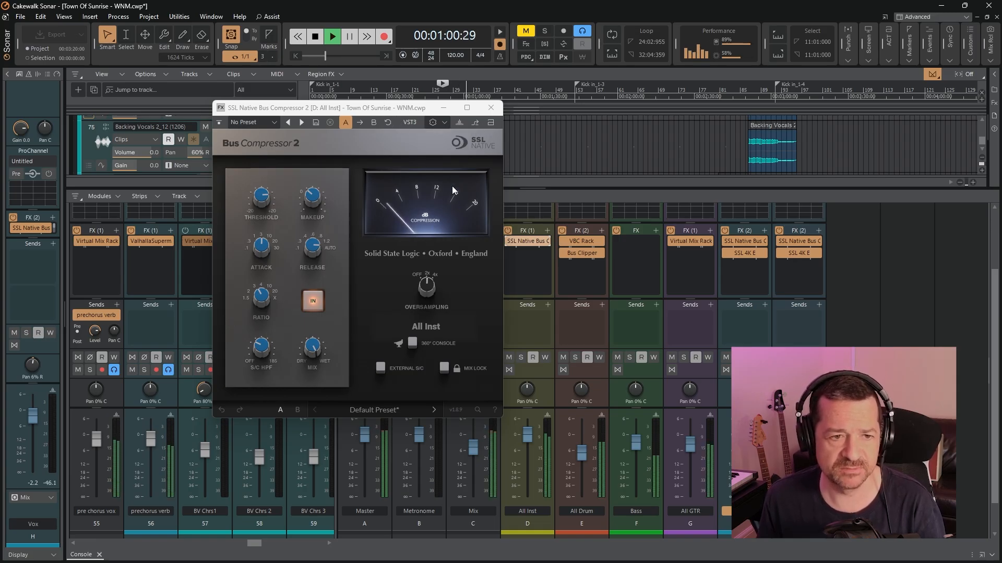
pyautogui.click(491, 108)
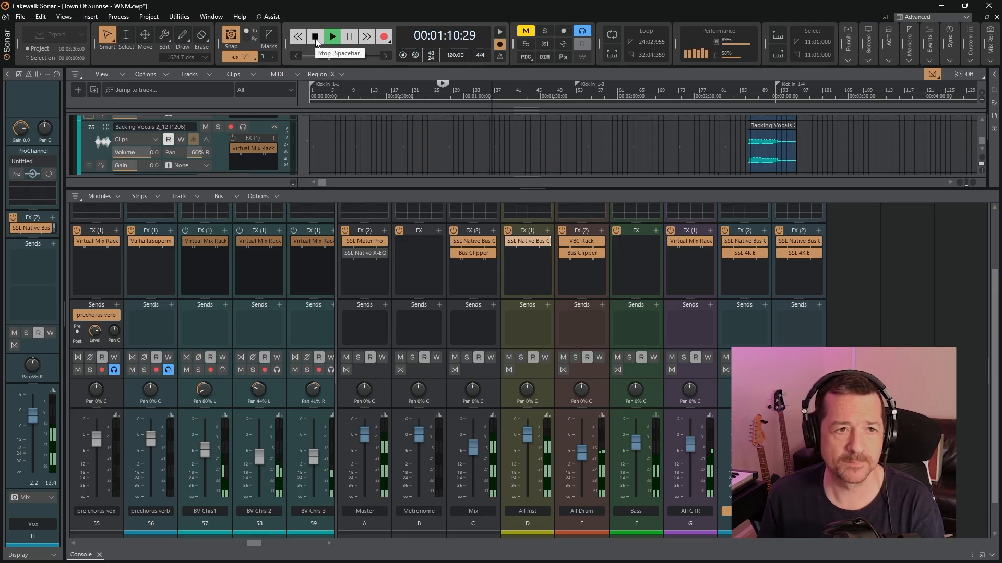
pyautogui.click(315, 40)
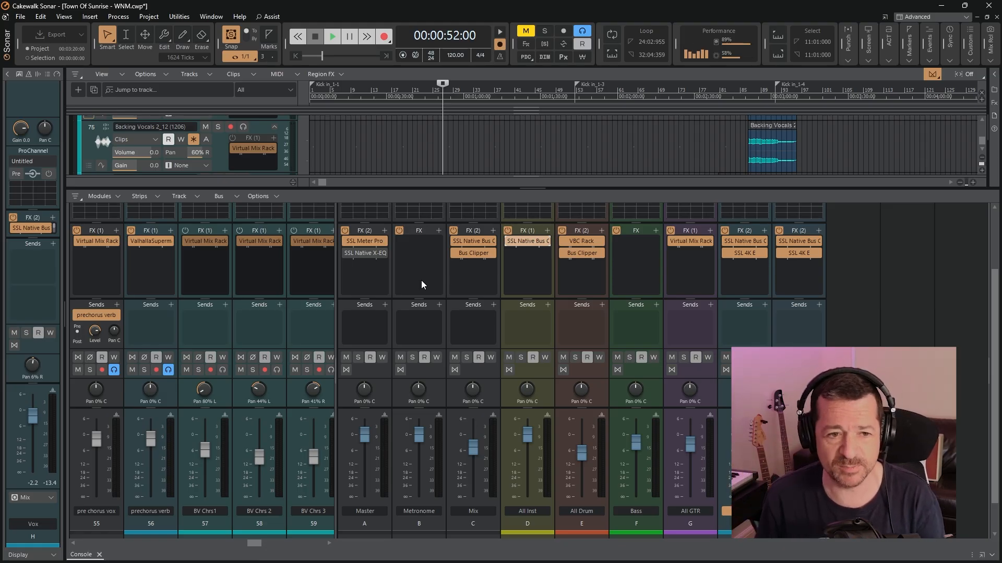
# Open the SSL Native X-EQ 2 on the Master bus, examine its ath-m50x curve, and close it
pyautogui.click(356, 254)
pyautogui.doubleClick(358, 254)
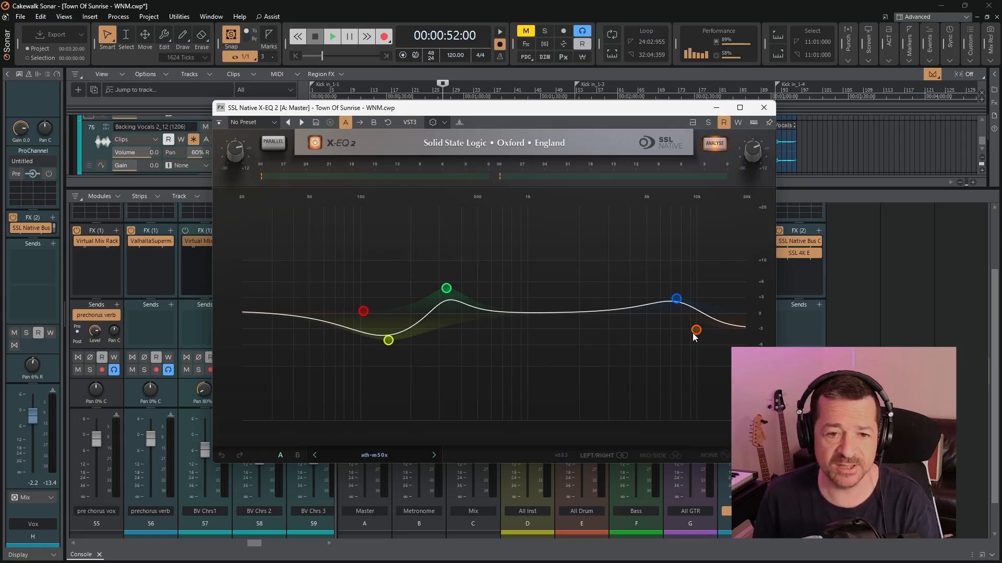
pyautogui.click(763, 108)
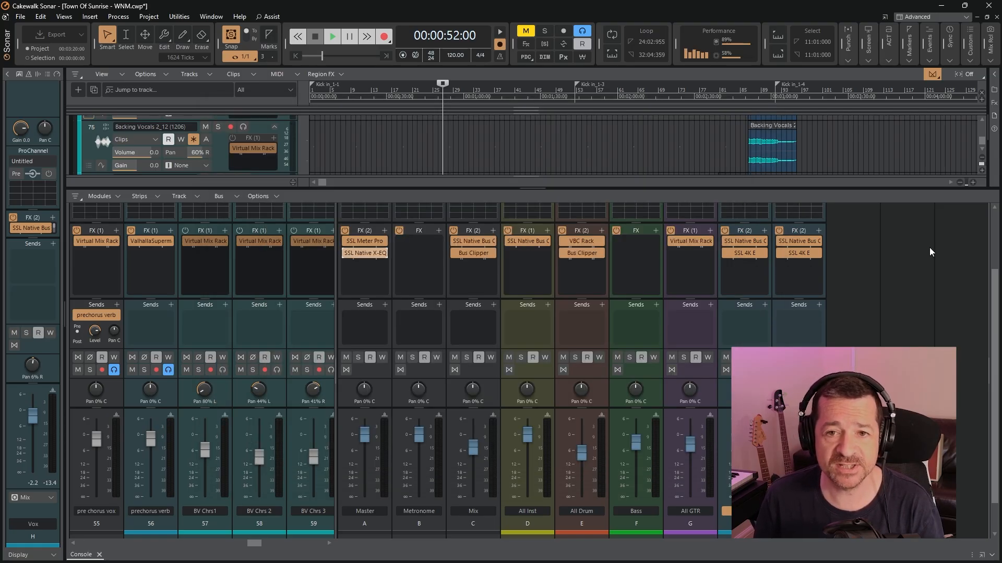